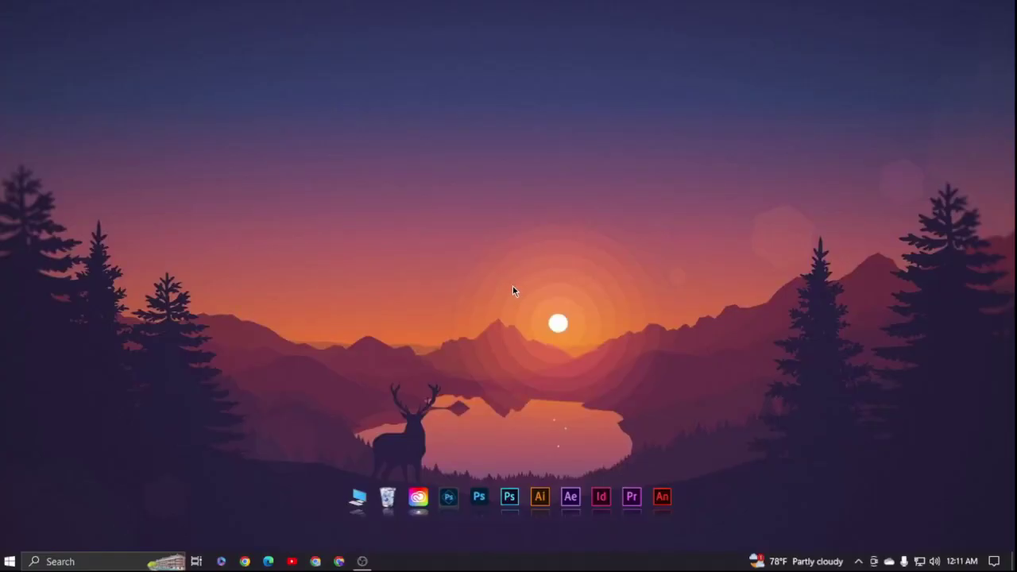
# - Launch Chrome and search Google for 'kwork'
pyautogui.click(344, 563)
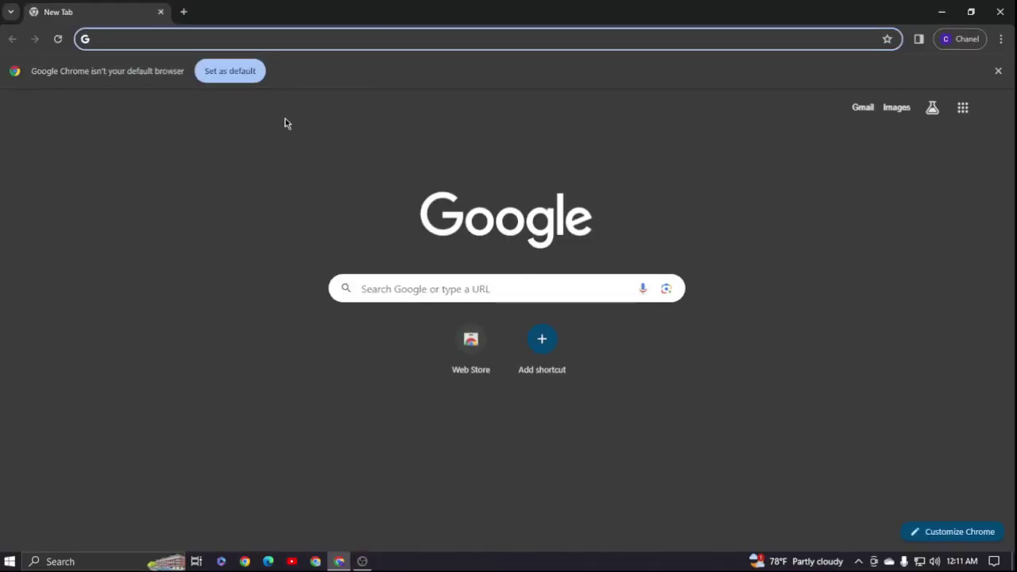
pyautogui.click(384, 282)
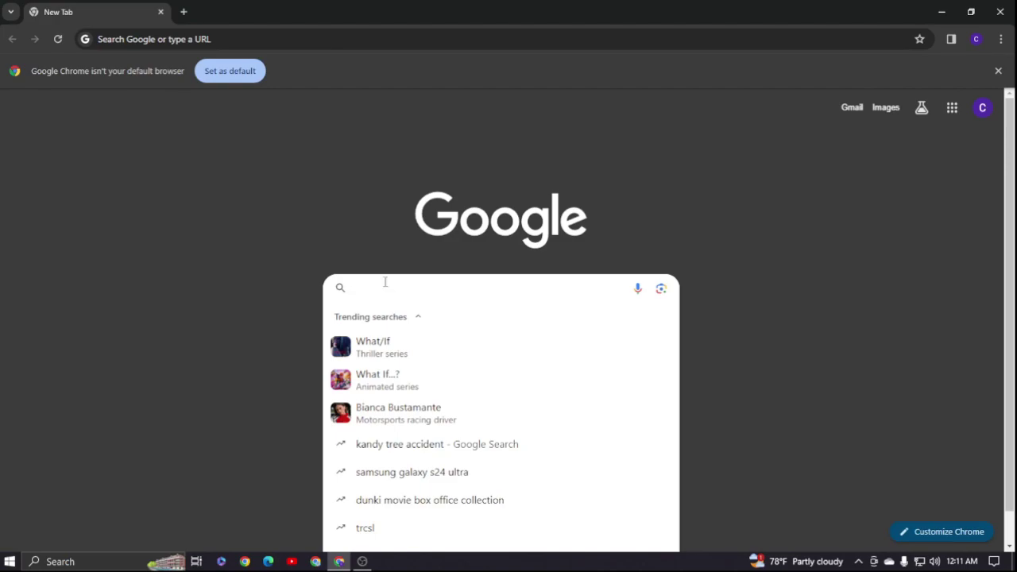
pyautogui.write('kwork')
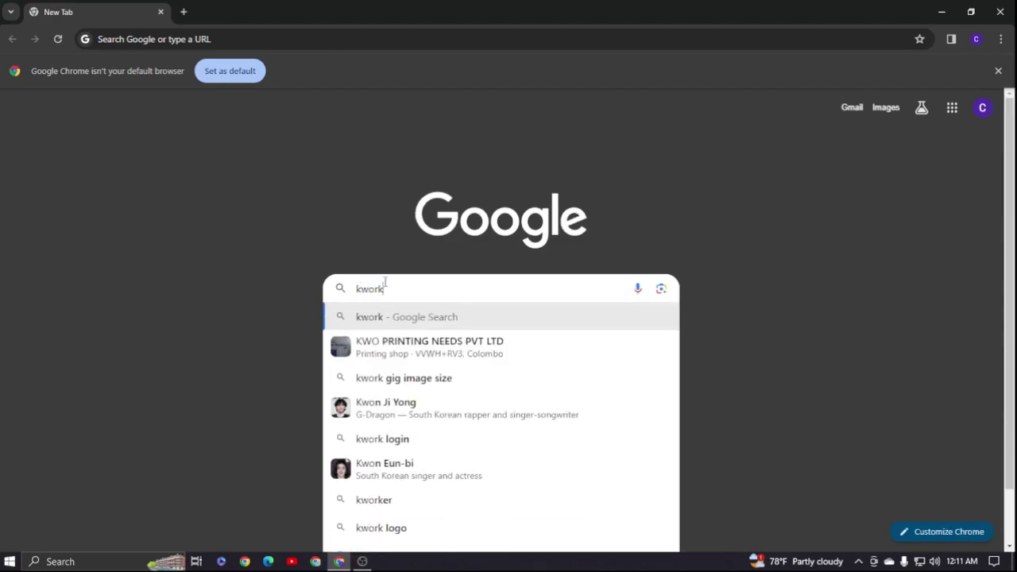
pyautogui.press('Return')
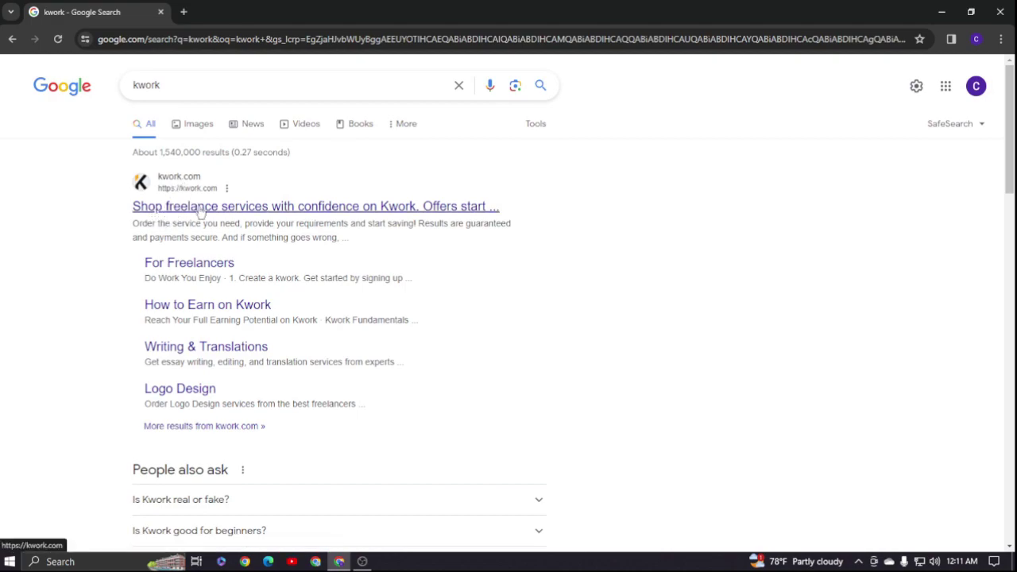
# - Open kwork.com from the results and scroll through its catalog and weekly stats
pyautogui.click(195, 207)
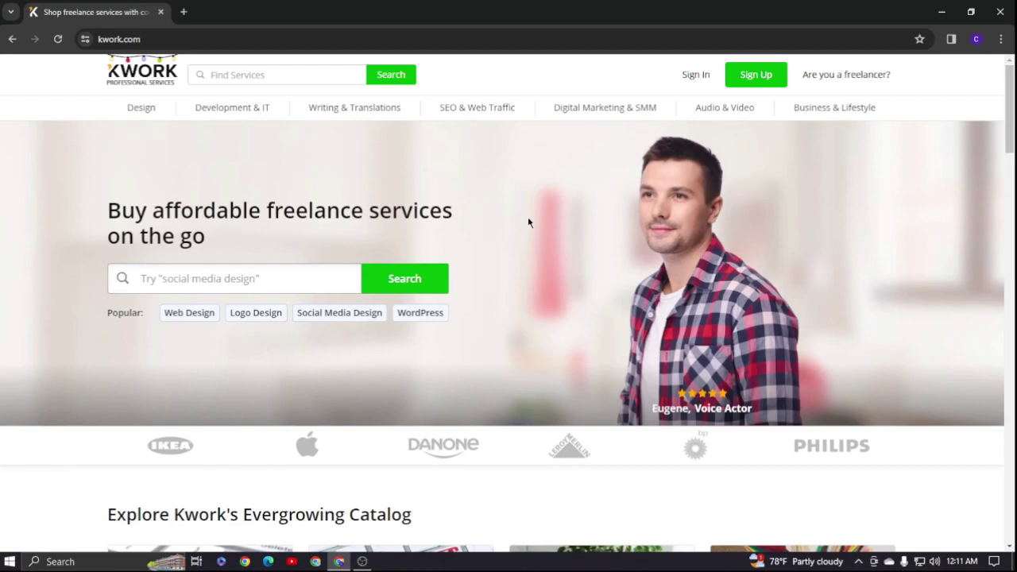
pyautogui.scroll(-3, 529, 222)
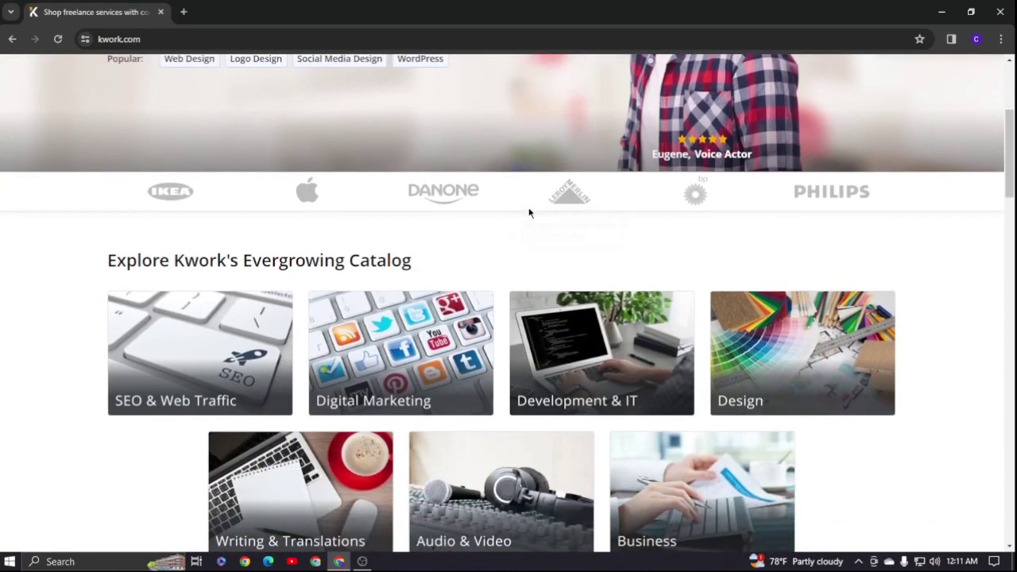
pyautogui.scroll(-5, 528, 213)
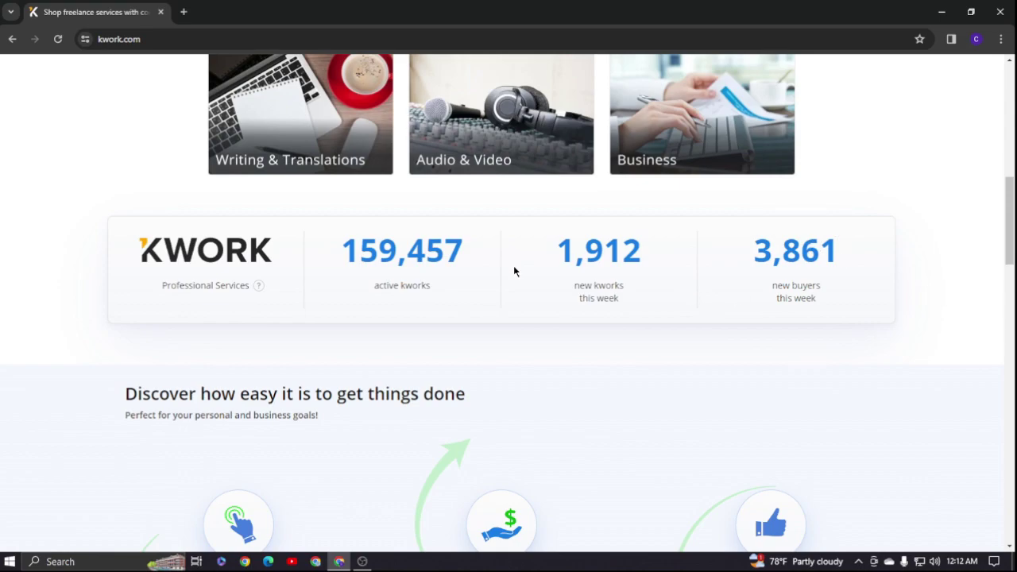
pyautogui.scroll(8, 514, 270)
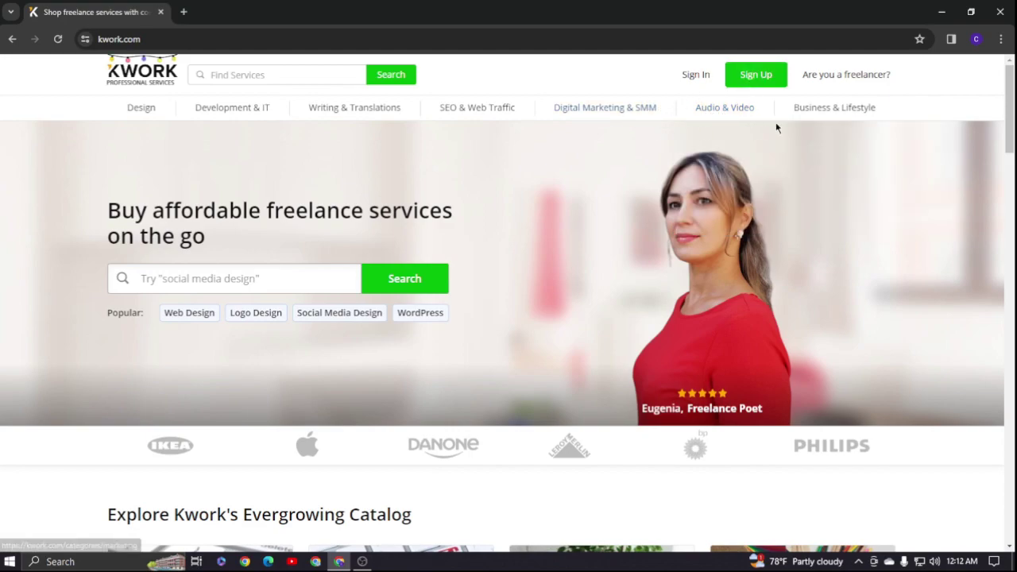
# - Sign up on Kwork as a seller with a Google account, accepting the terms
pyautogui.click(757, 75)
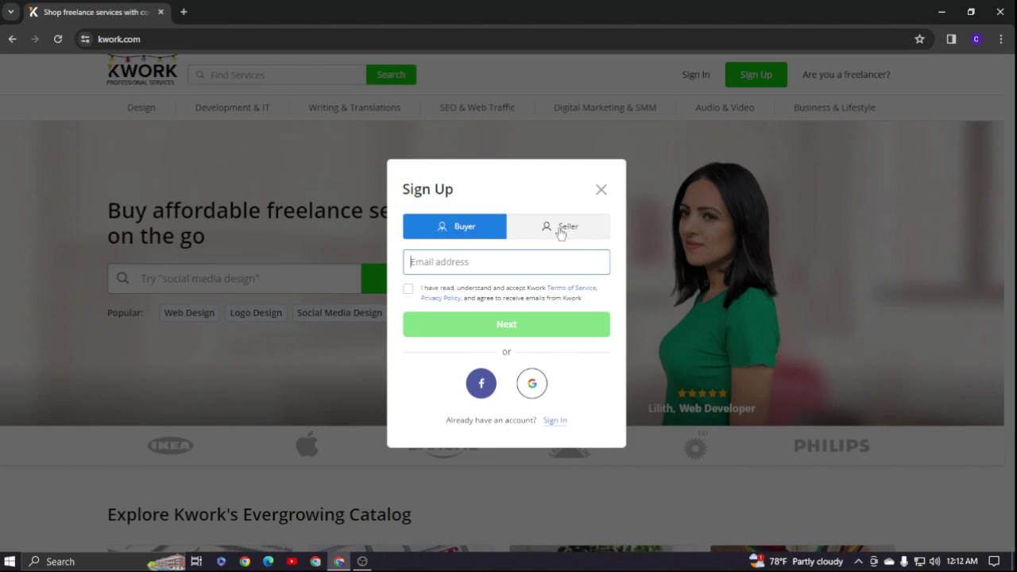
pyautogui.click(561, 231)
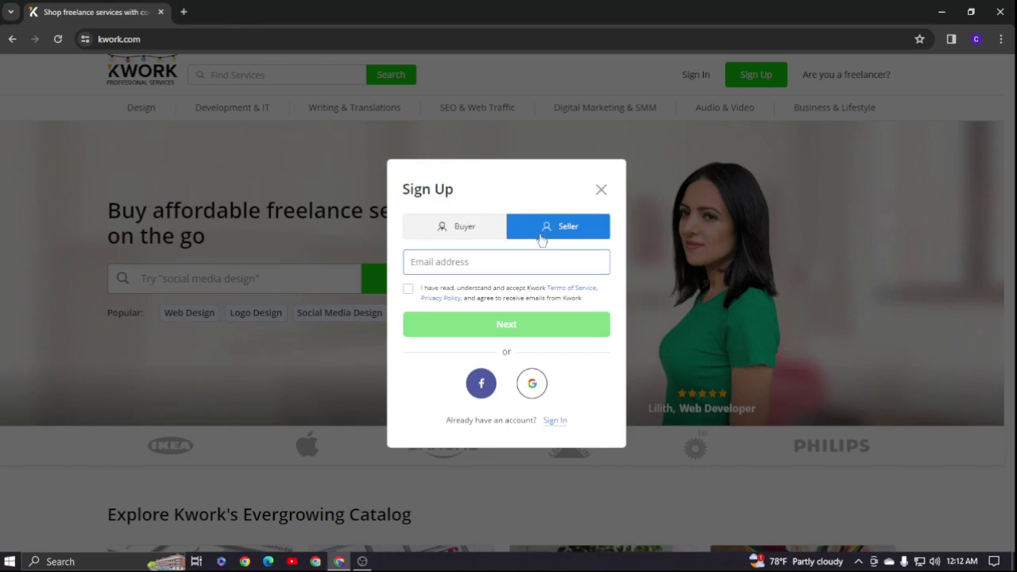
pyautogui.click(408, 289)
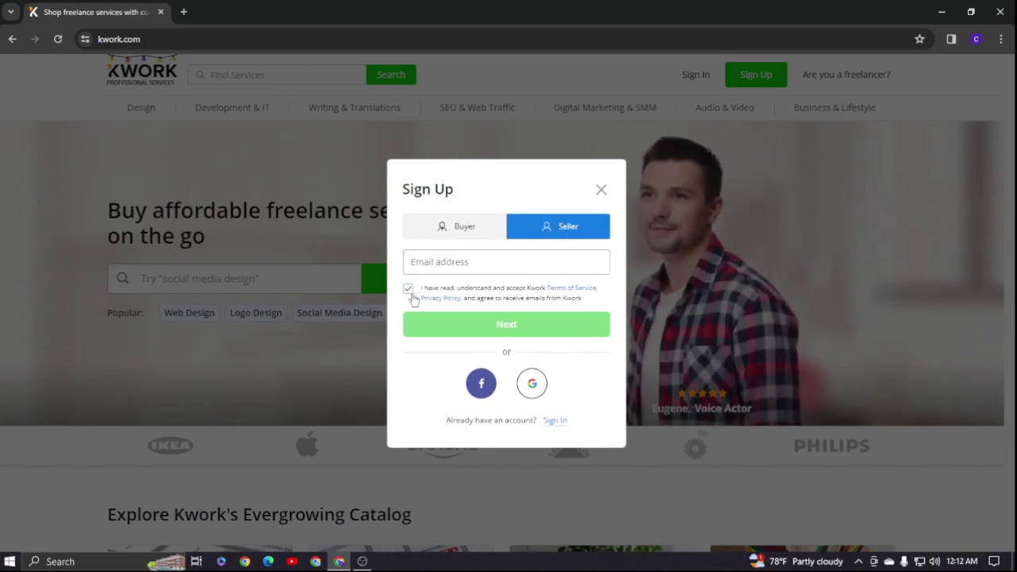
pyautogui.click(531, 385)
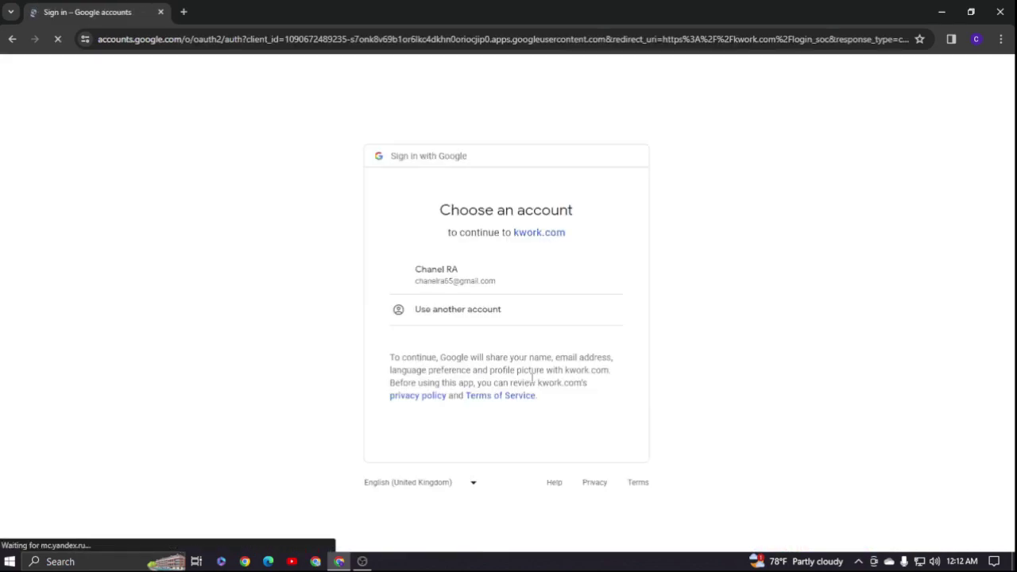
pyautogui.click(463, 284)
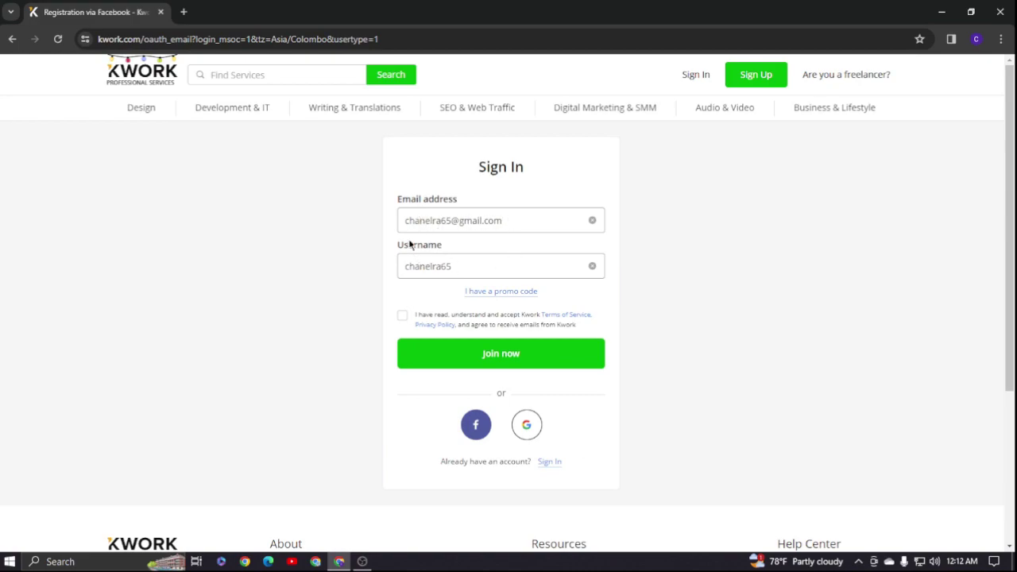
# - Replace the suggested username with a new one, accept the terms and join Kwork
pyautogui.click(451, 265)
pyautogui.press('BackSpace')
pyautogui.press('BackSpace')
pyautogui.press('BackSpace')
pyautogui.press('BackSpace')
pyautogui.press('BackSpace')
pyautogui.press('BackSpace')
pyautogui.press('BackSpace')
pyautogui.press('BackSpace')
pyautogui.press('BackSpace')
pyautogui.press('BackSpace')
pyautogui.write('c')
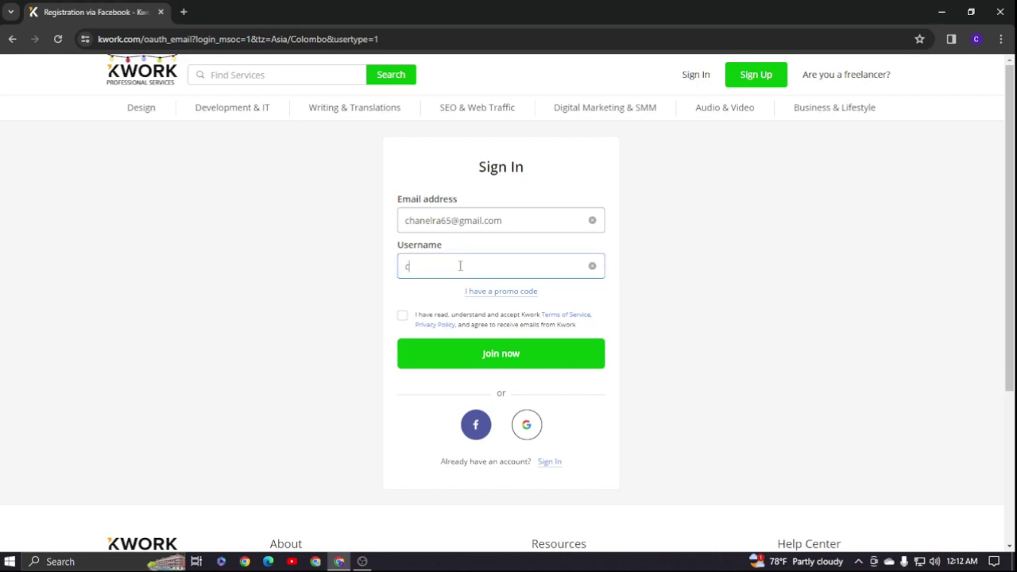
pyautogui.write('hannelRA20')
pyautogui.click(403, 318)
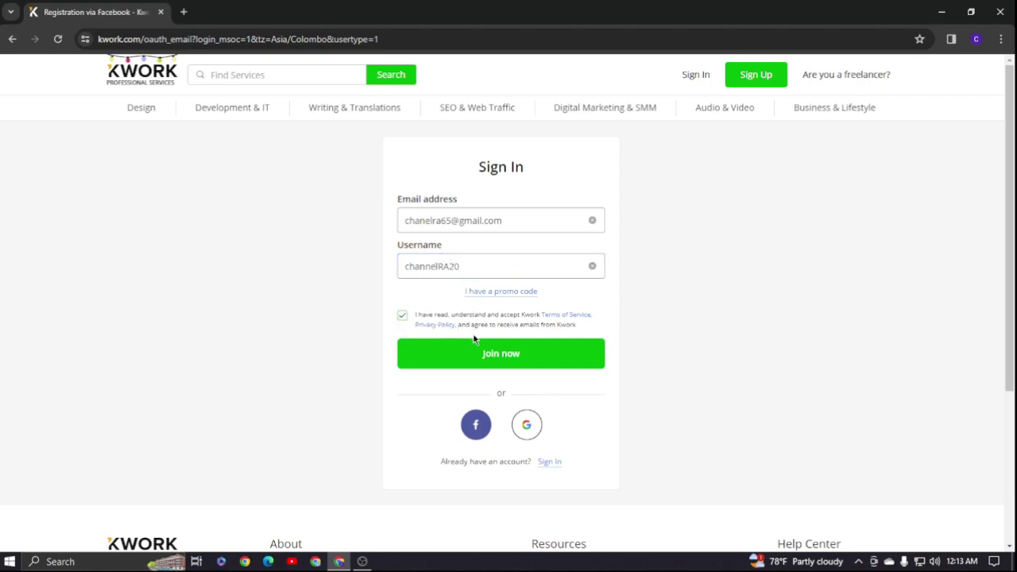
pyautogui.click(536, 357)
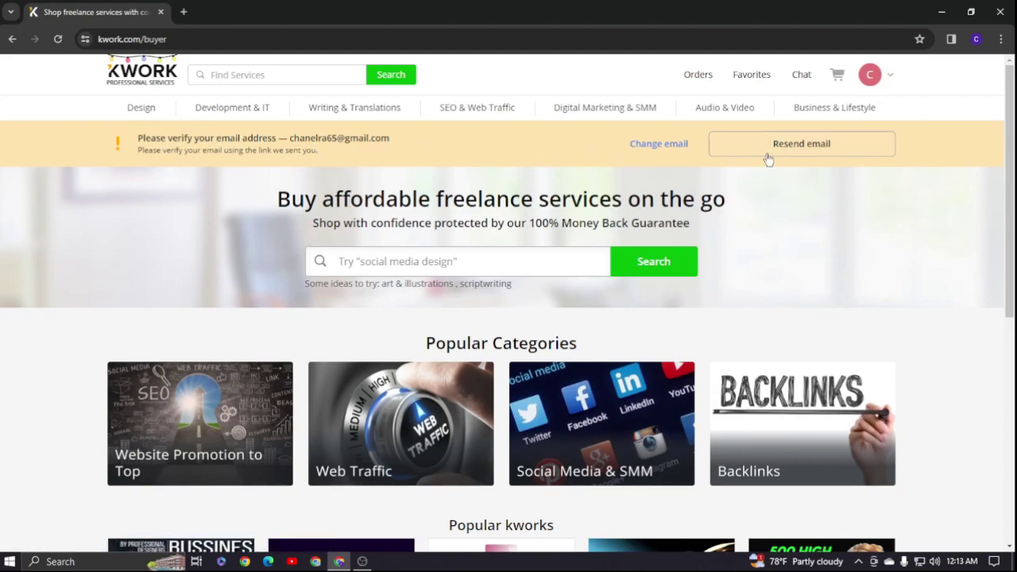
# - Open Gmail in a new tab through the Google apps grid
pyautogui.click(184, 12)
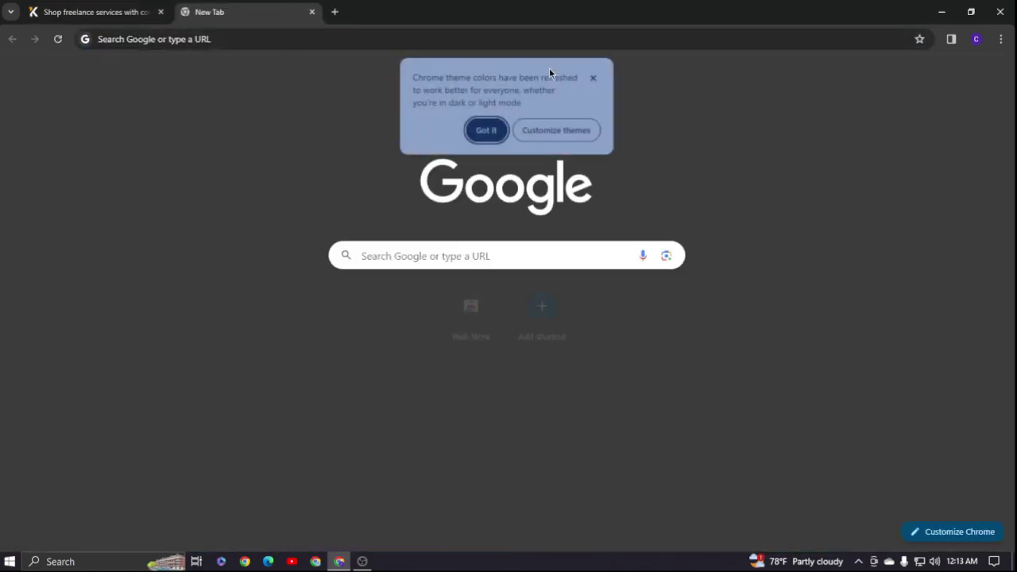
pyautogui.click(594, 77)
pyautogui.click(963, 74)
pyautogui.click(897, 201)
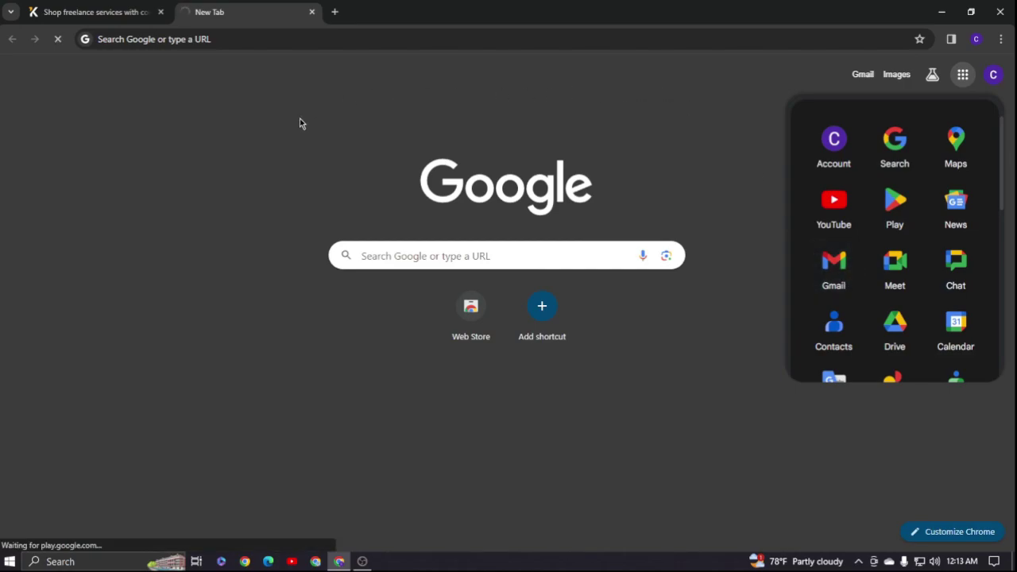
pyautogui.click(101, 11)
pyautogui.click(222, 12)
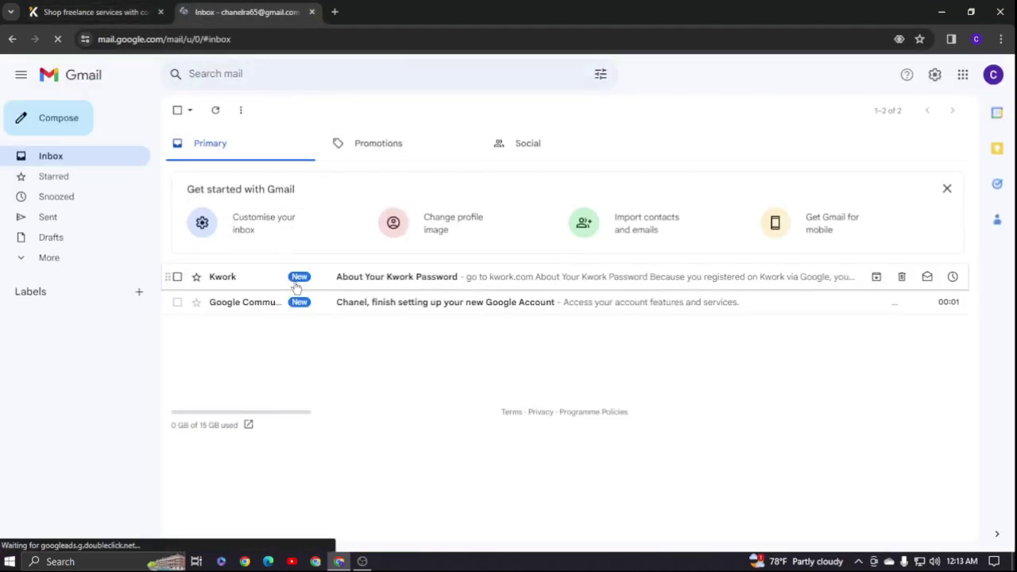
# - Open the 'About Your Kwork Password' email and confirm the Kwork email address
pyautogui.click(270, 278)
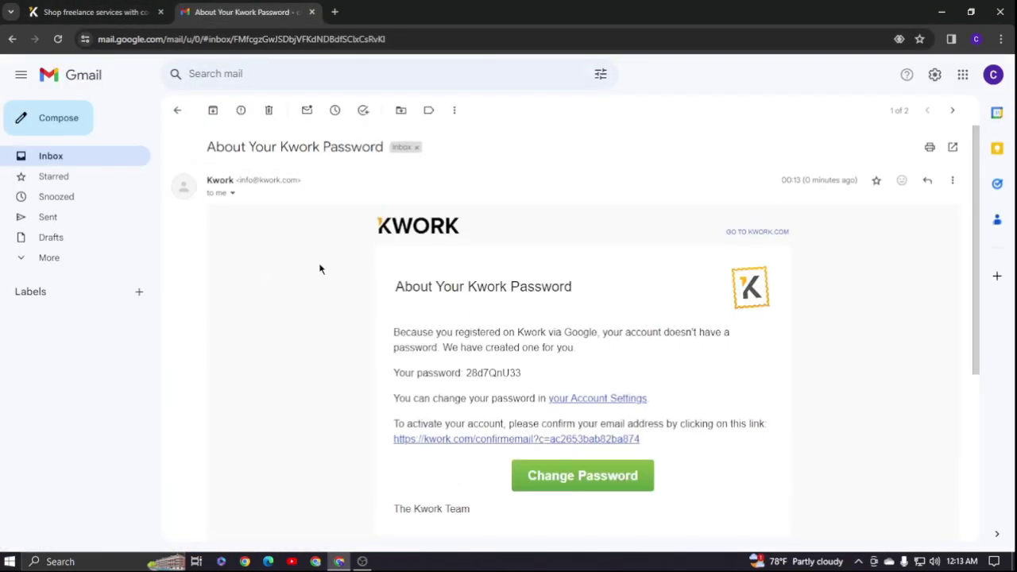
pyautogui.scroll(-1, 333, 239)
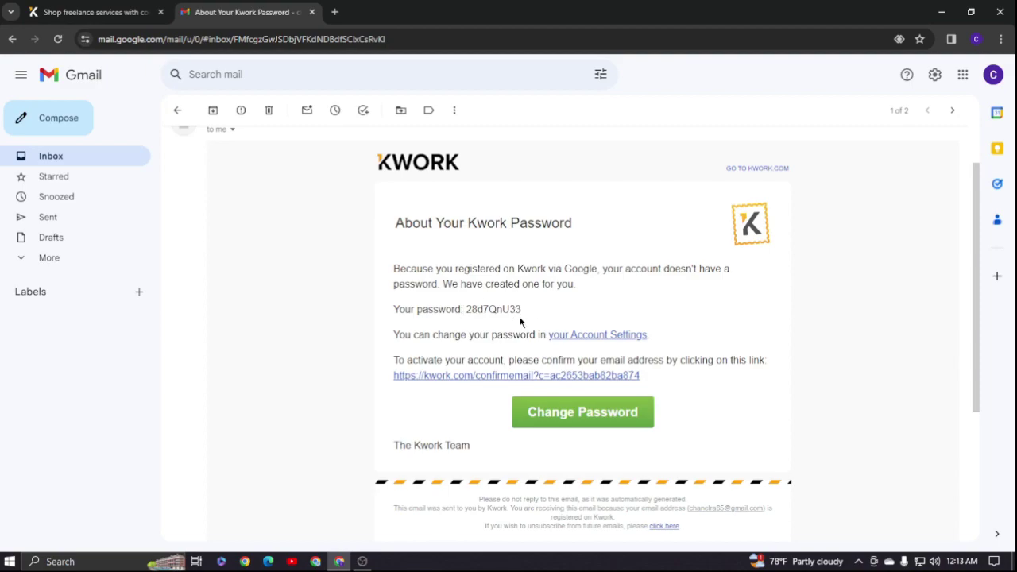
pyautogui.click(497, 378)
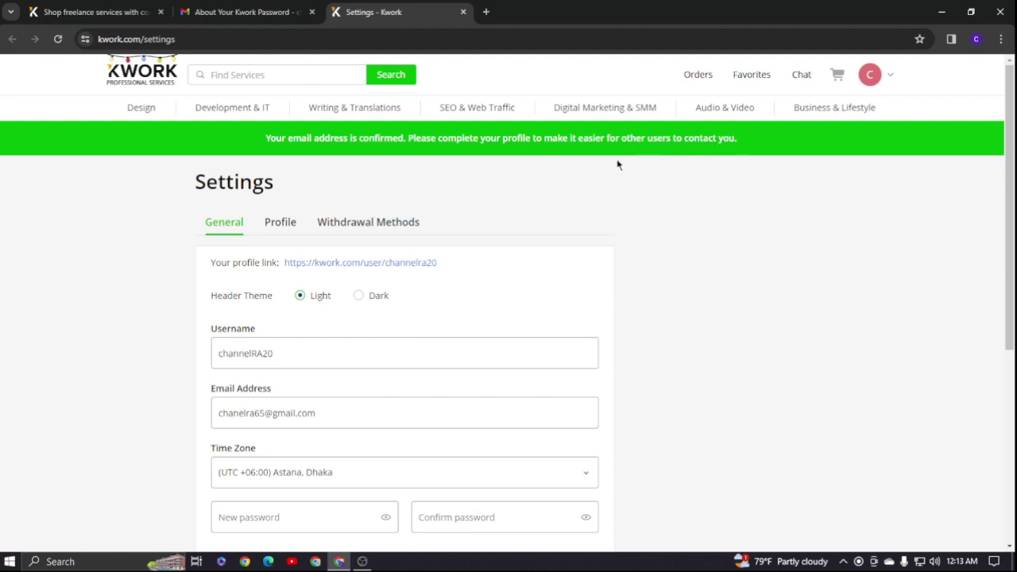
# - Look over the Kwork settings and switch the site header to the dark theme
pyautogui.scroll(-1, 479, 187)
pyautogui.scroll(-3, 478, 184)
pyautogui.click(302, 262)
pyautogui.scroll(3, 364, 252)
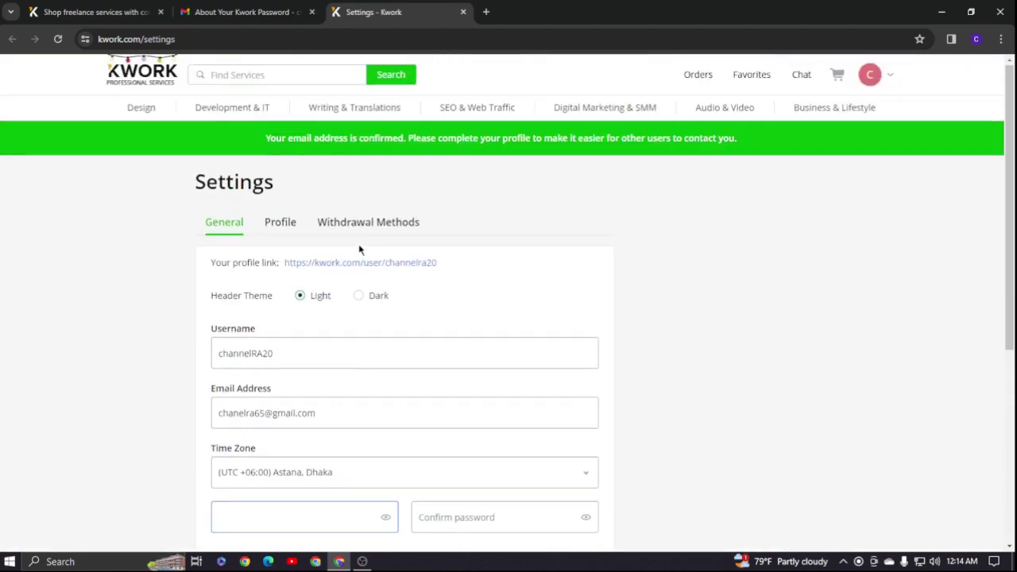
pyautogui.click(288, 232)
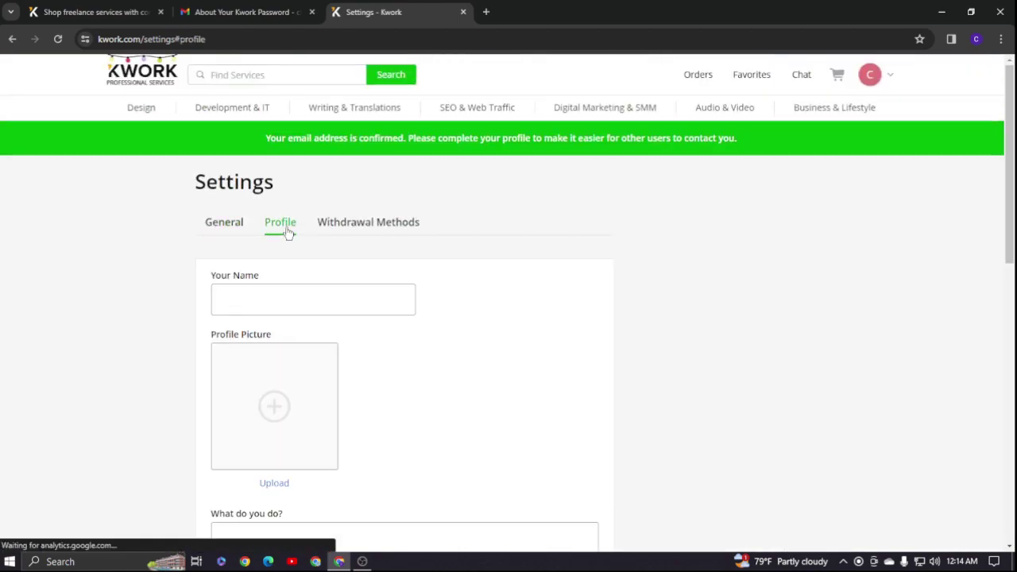
pyautogui.click(232, 230)
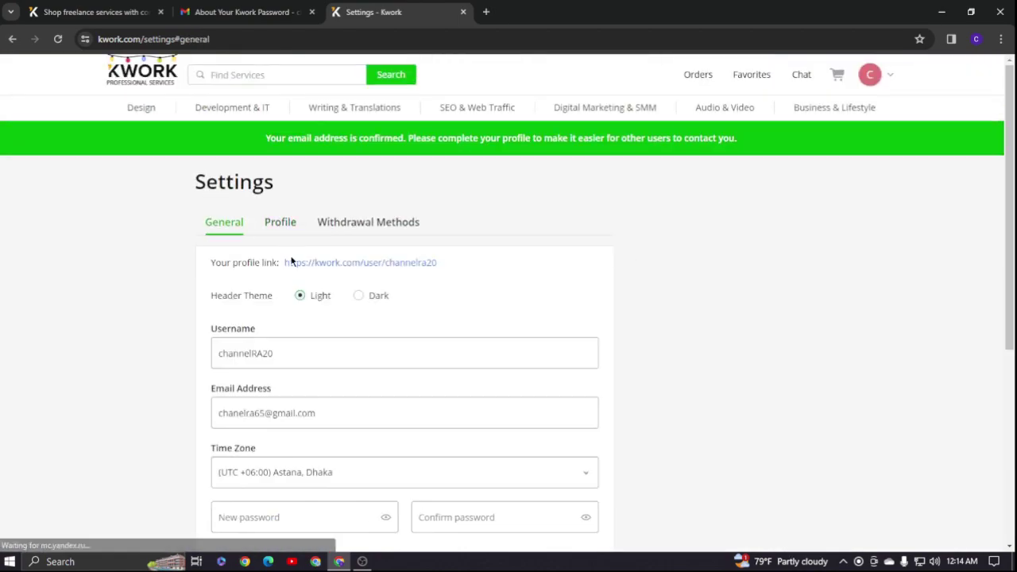
pyautogui.click(360, 298)
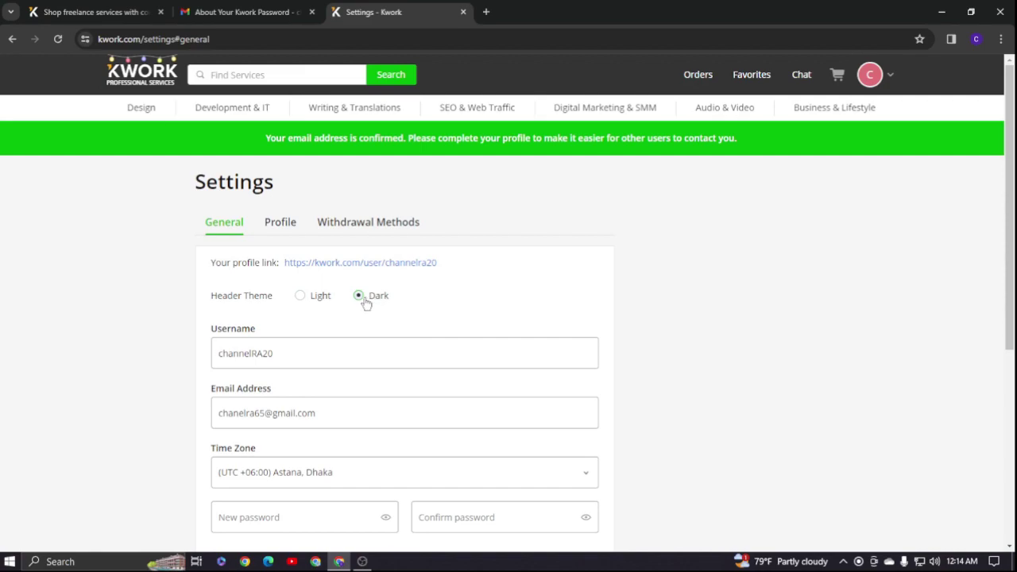
# - On the Profile tab, fill in the Your Name field with a display name
pyautogui.click(283, 226)
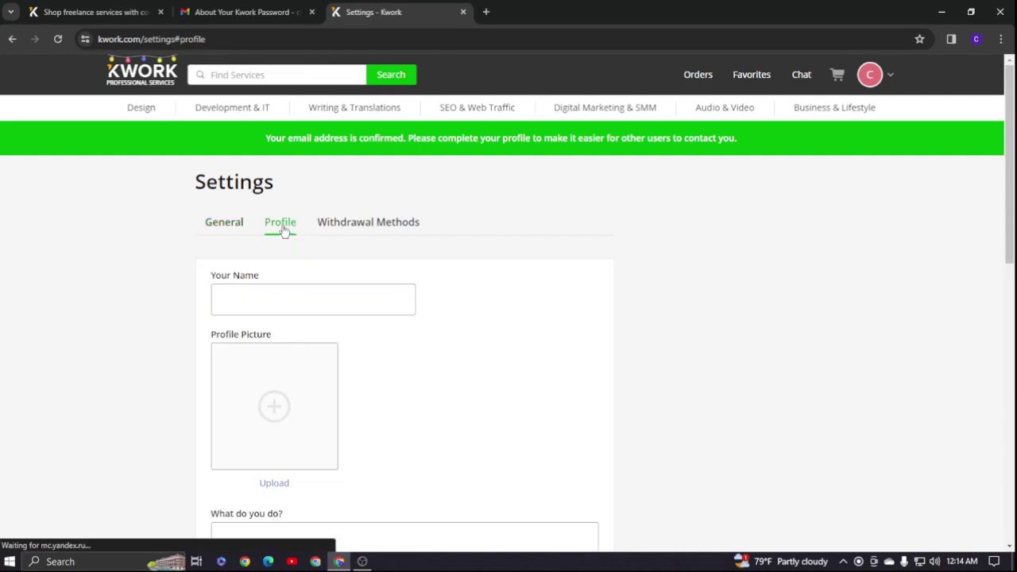
pyautogui.click(249, 299)
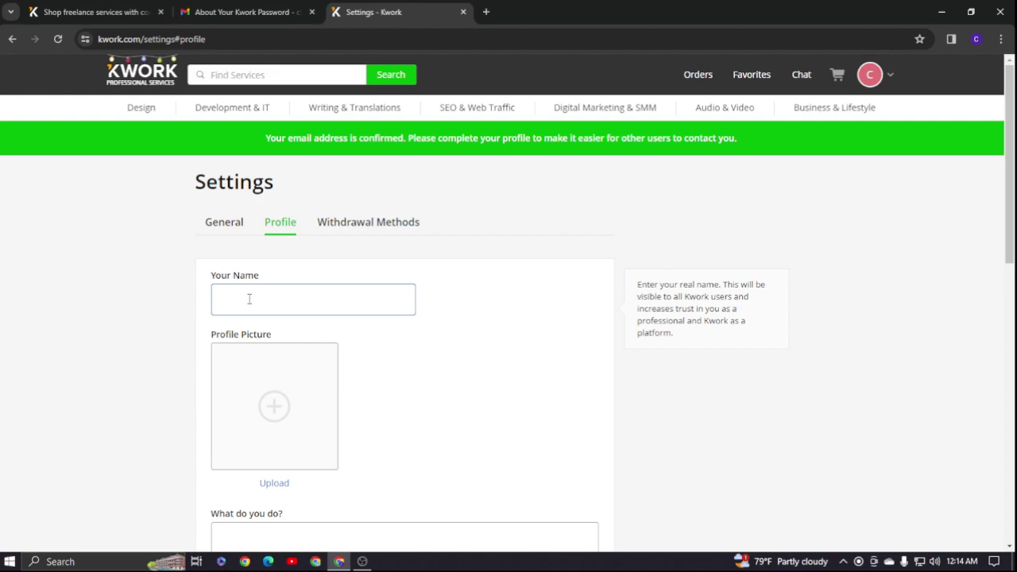
pyautogui.write('channelRA20')
# - Upload the purple portrait from My Image Stock as the profile picture
pyautogui.click(278, 420)
pyautogui.doubleClick(517, 235)
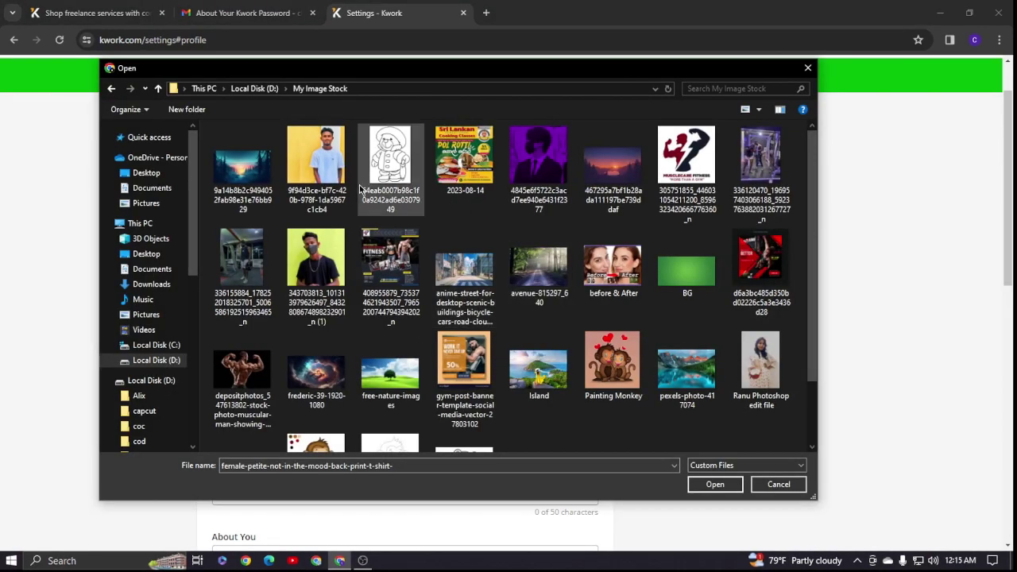
pyautogui.scroll(-2, 540, 181)
pyautogui.scroll(2, 601, 213)
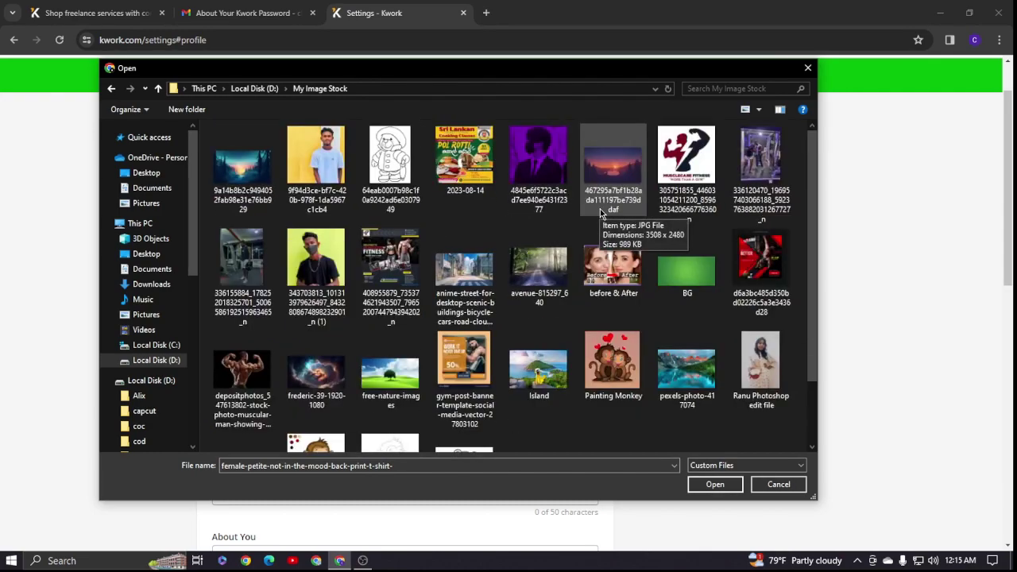
pyautogui.click(542, 159)
pyautogui.click(707, 481)
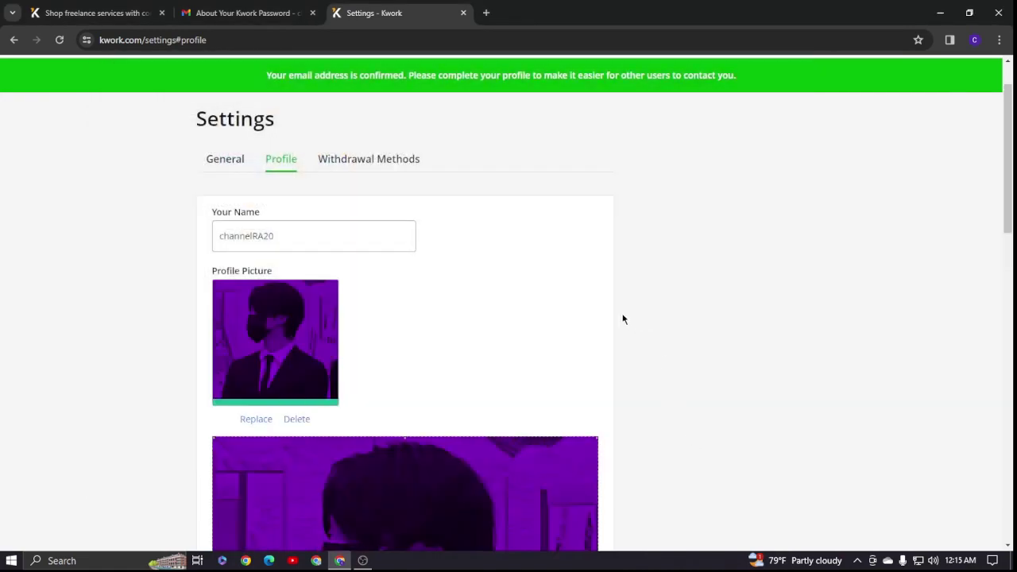
pyautogui.scroll(-2, 391, 304)
pyautogui.scroll(-2, 406, 225)
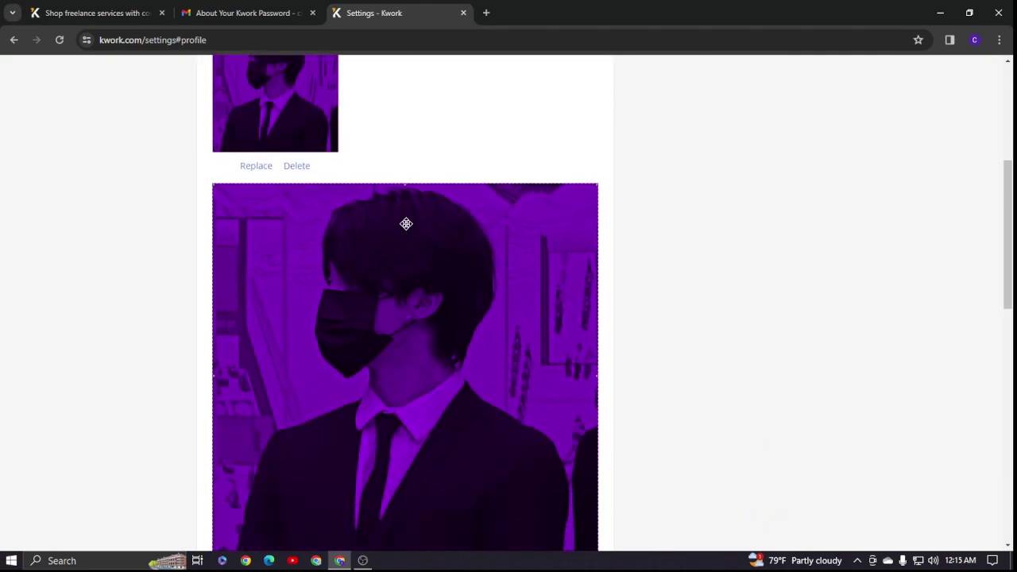
pyautogui.scroll(3, 389, 227)
pyautogui.scroll(-1, 342, 214)
pyautogui.scroll(-5, 273, 220)
pyautogui.scroll(2, 485, 167)
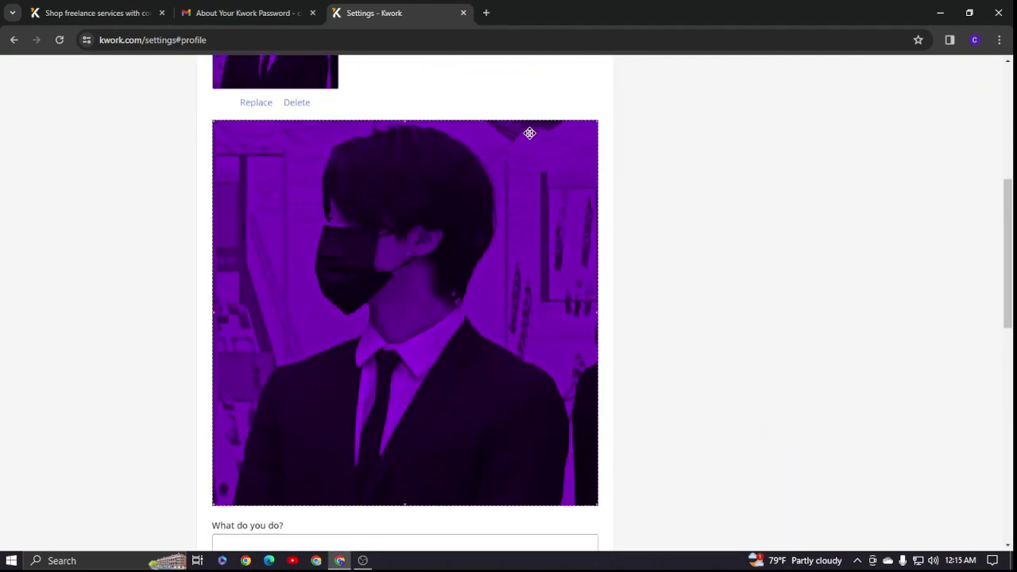
# - Shrink the crop to a smaller square and move it over the head and shoulders
pyautogui.moveTo(595, 120); pyautogui.dragTo(477, 241)
pyautogui.moveTo(391, 331); pyautogui.dragTo(459, 193)
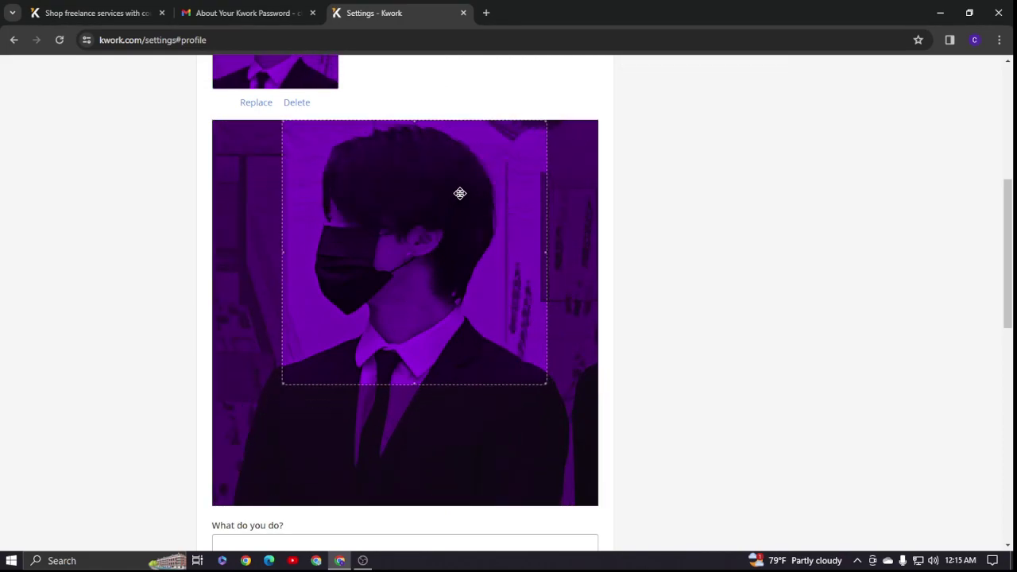
pyautogui.scroll(3, 493, 227)
pyautogui.scroll(-3, 495, 231)
pyautogui.scroll(-5, 420, 275)
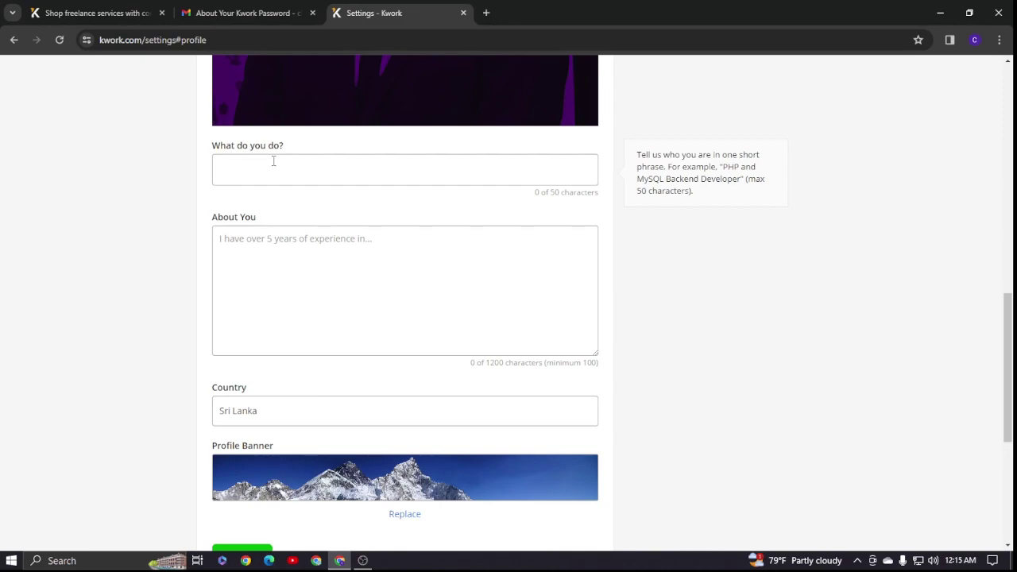
# - Enter 'web design' in the What do you do? field
pyautogui.scroll(1, 238, 187)
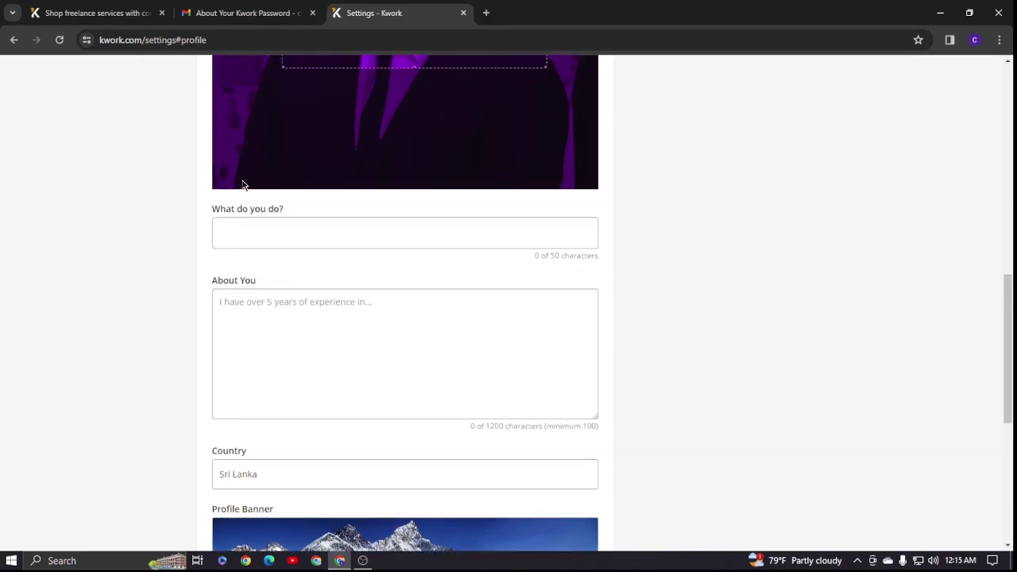
pyautogui.click(252, 232)
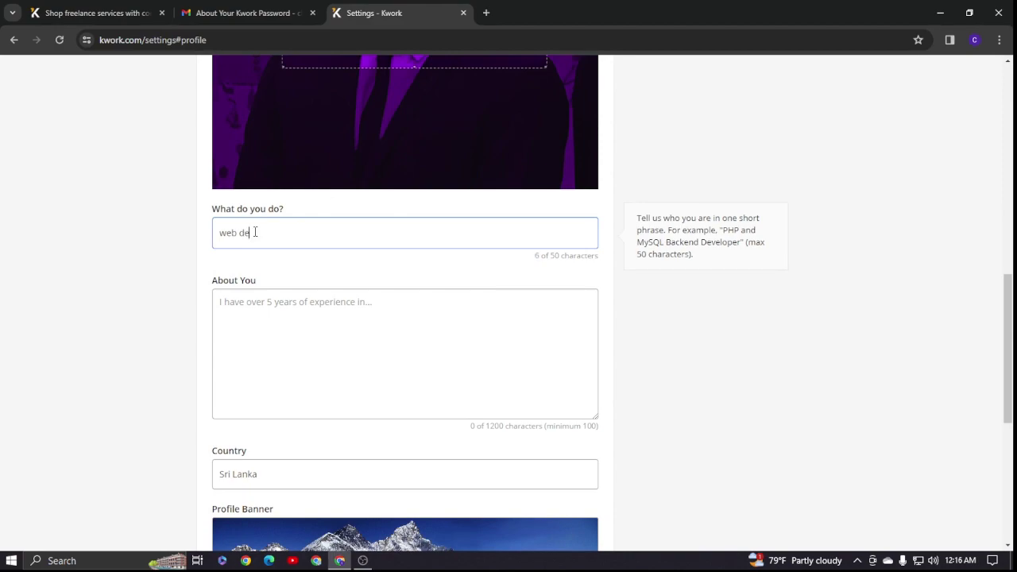
pyautogui.write('ign')
pyautogui.scroll(-1, 266, 230)
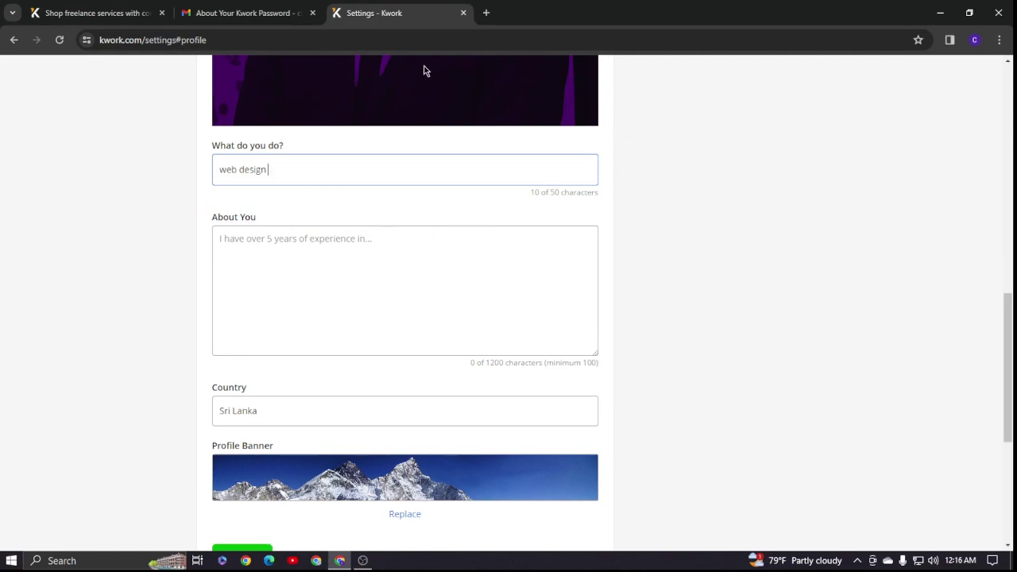
# - Search Google for chatgpt in a new tab and open the ChatGPT login page
pyautogui.click(485, 16)
pyautogui.click(393, 254)
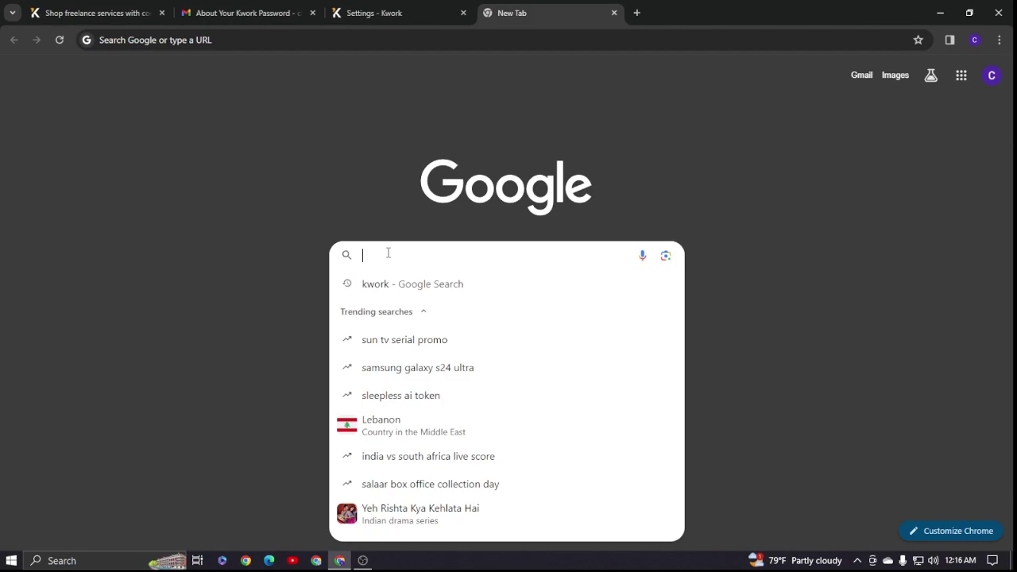
pyautogui.write('chat ')
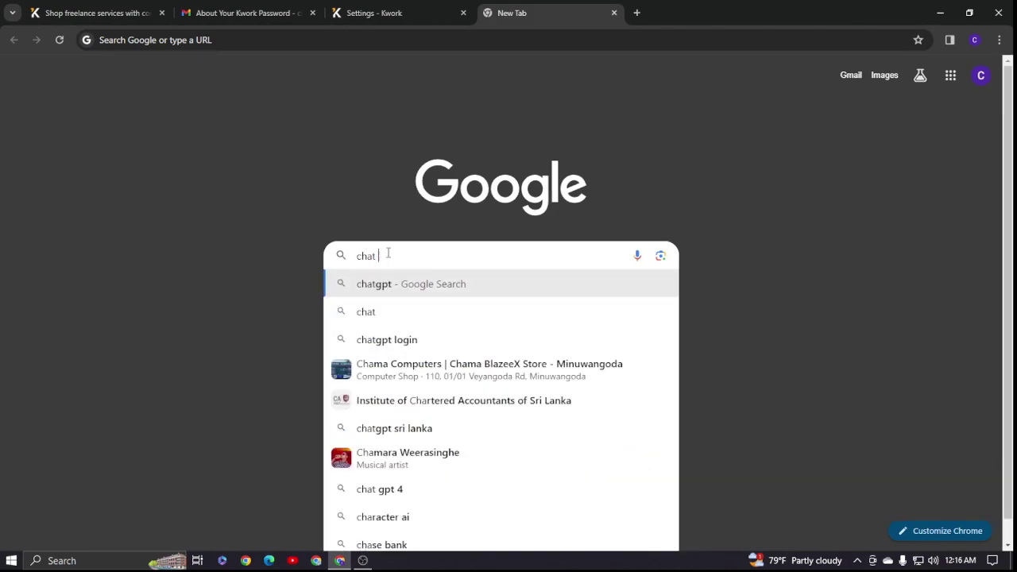
pyautogui.write('gpt')
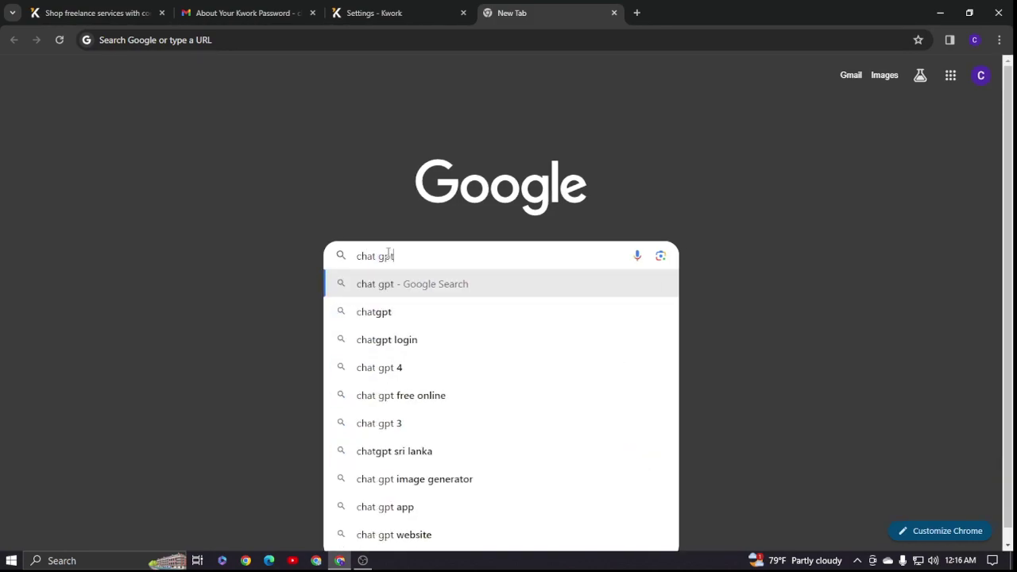
pyautogui.click(390, 314)
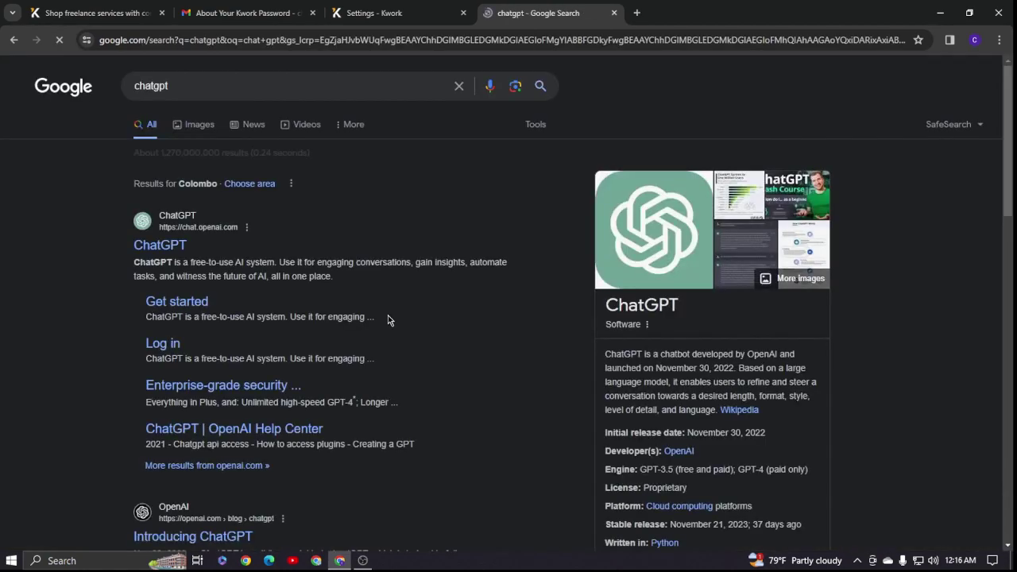
pyautogui.click(161, 244)
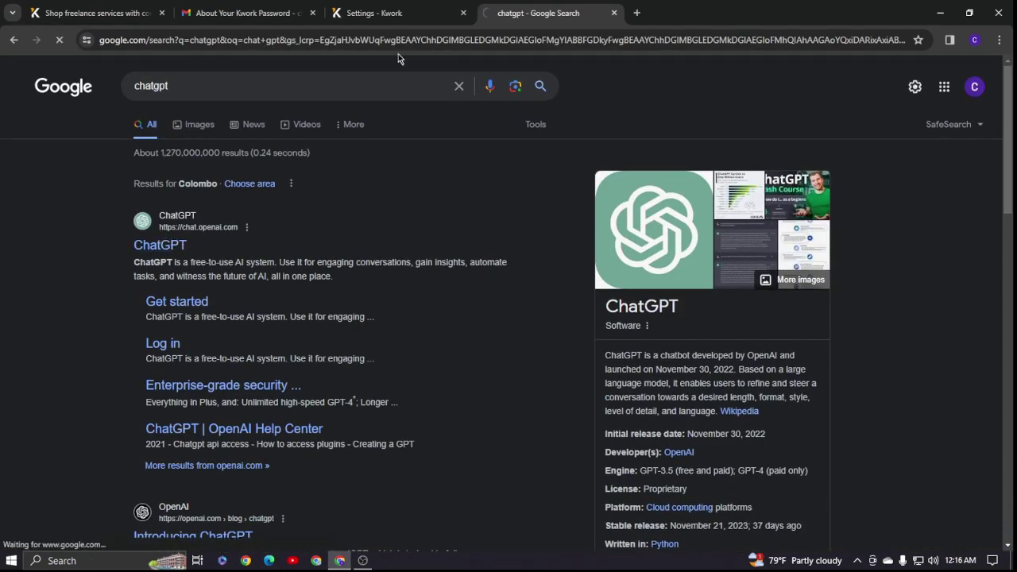
pyautogui.click(386, 10)
pyautogui.click(509, 13)
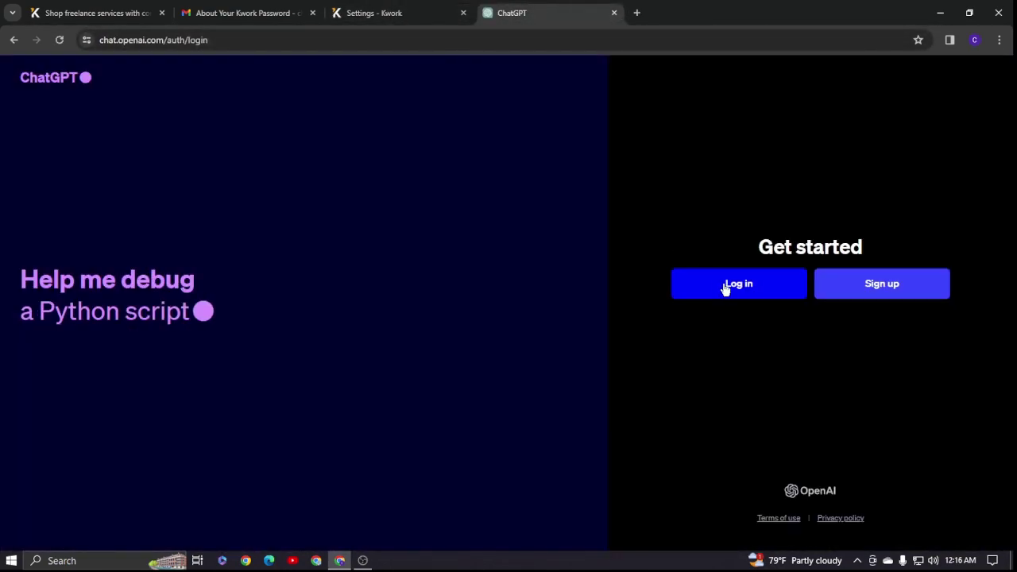
# - Log in to ChatGPT and send the prompt 'CRA , web design write a bio about me'
pyautogui.click(715, 288)
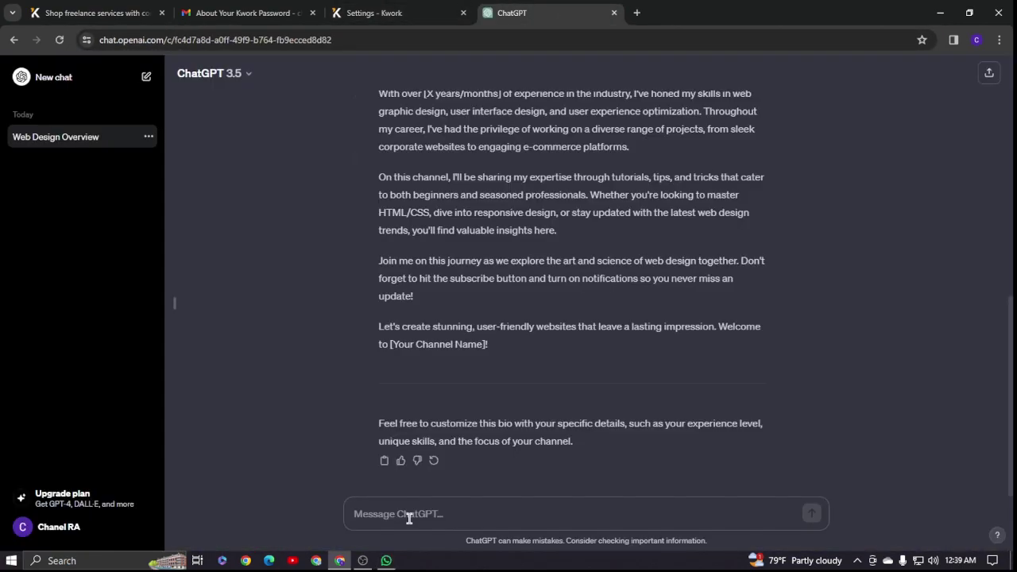
pyautogui.write('cRA')
pyautogui.write(' , webdesign write a')
pyautogui.click(404, 514)
pyautogui.click(476, 513)
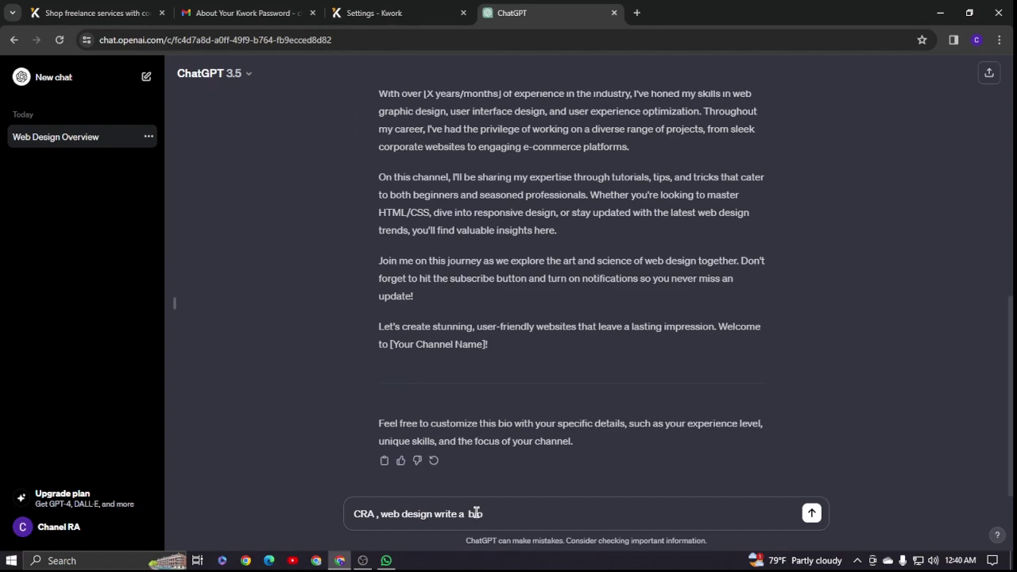
pyautogui.write('bio about me')
pyautogui.press('Return')
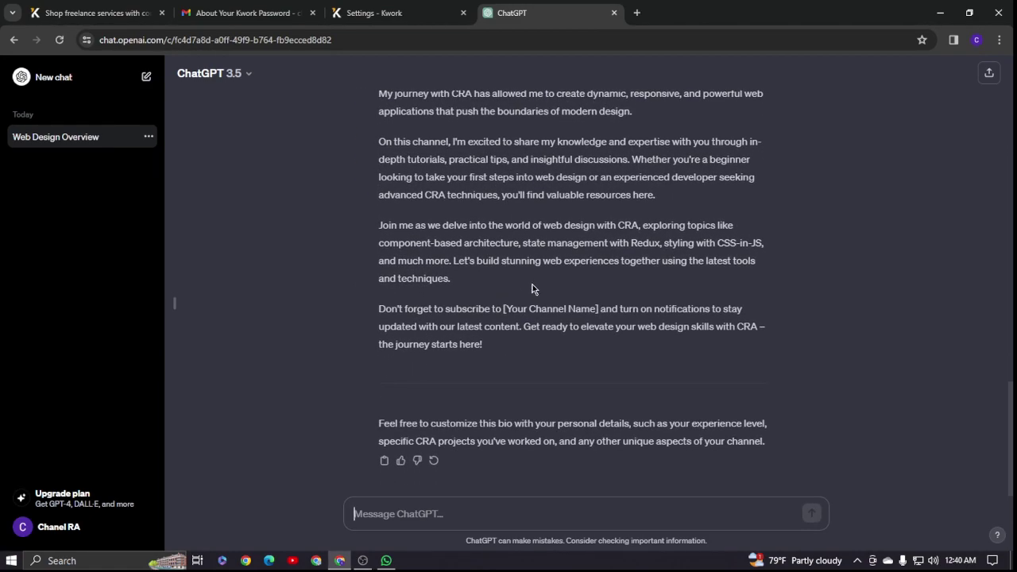
# - Select ChatGPT's generated bio from 'Welcome' through 'starts here!' for copying
pyautogui.scroll(5, 532, 289)
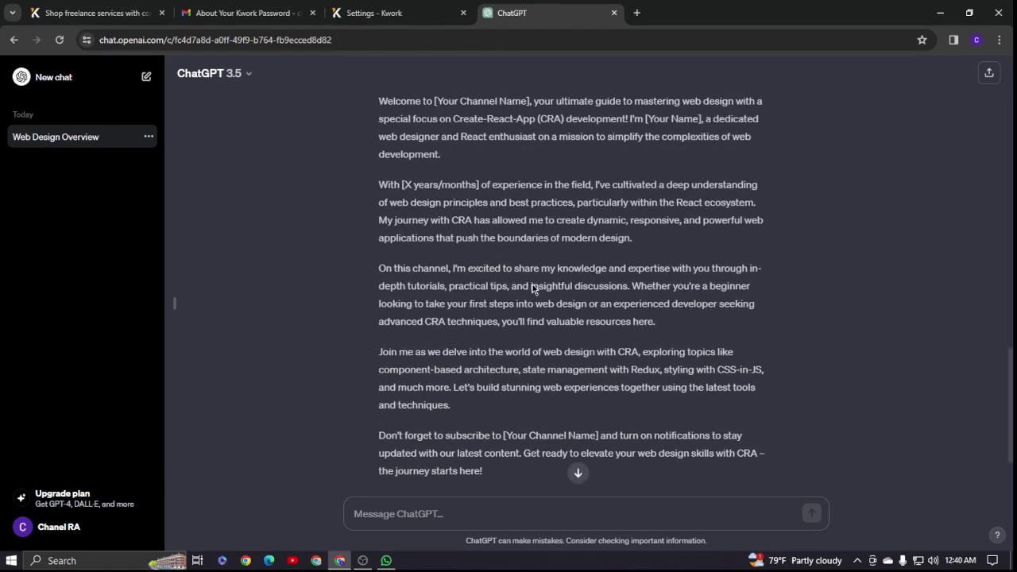
pyautogui.scroll(-2, 479, 305)
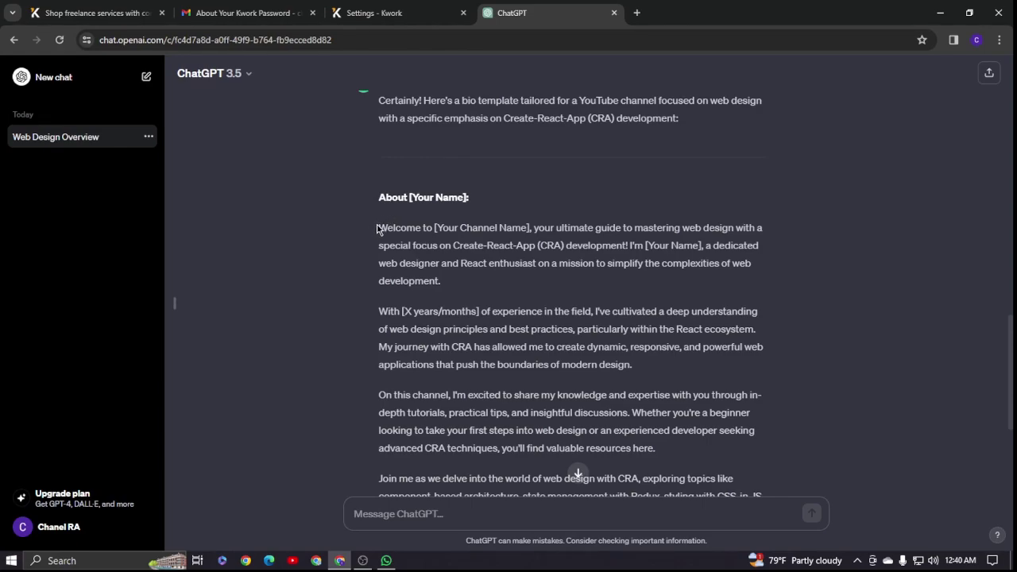
pyautogui.moveTo(375, 229); pyautogui.dragTo(343, 294)
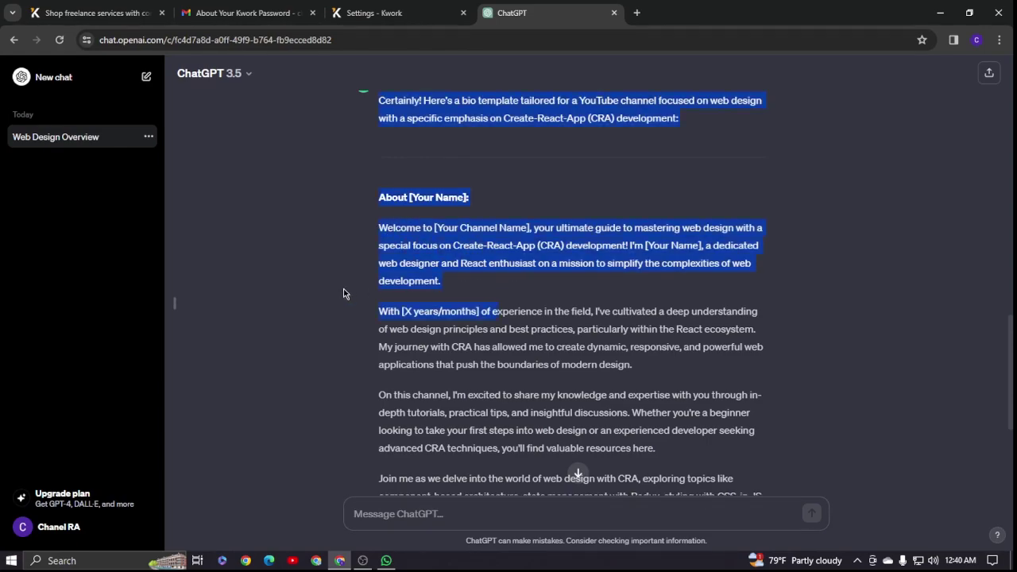
pyautogui.click(243, 286)
pyautogui.moveTo(385, 228); pyautogui.dragTo(573, 433)
pyautogui.moveTo(382, 225); pyautogui.dragTo(585, 507)
pyautogui.hotkey('ctrl', 'c')
pyautogui.moveTo(558, 408); pyautogui.dragTo(501, 350)
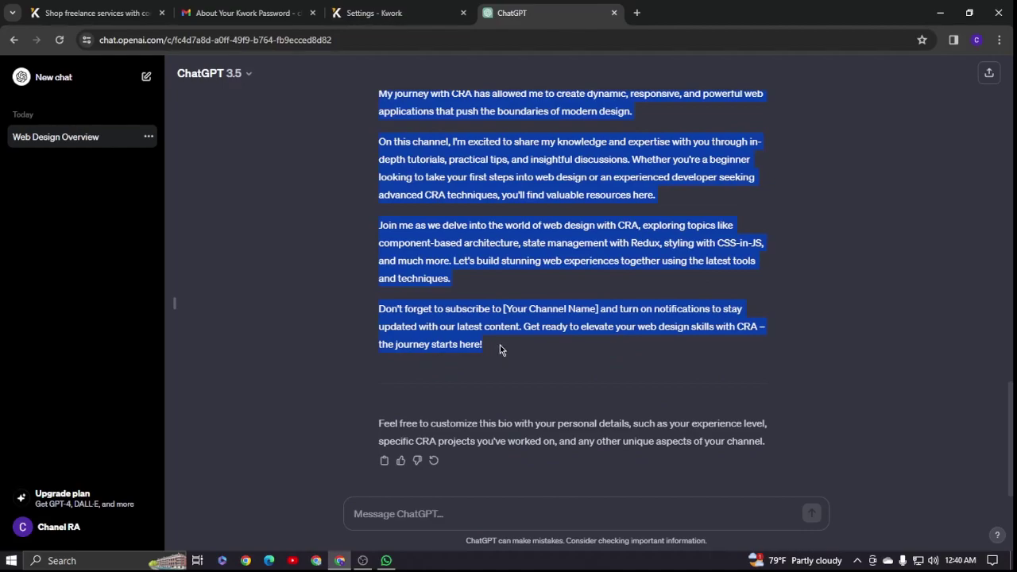
# - Paste the copied bio into Kwork's About You box
pyautogui.click(374, 13)
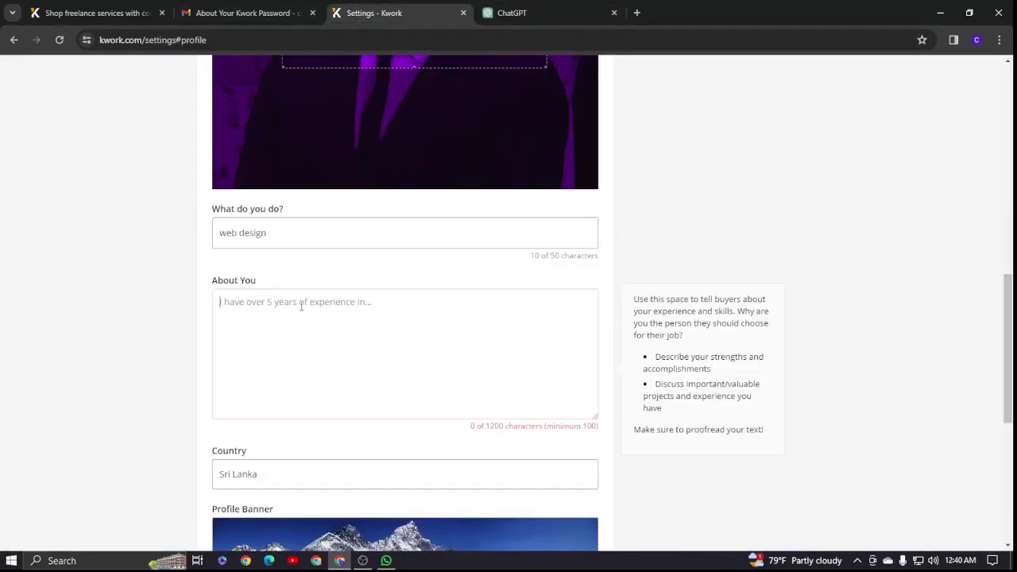
pyautogui.click(250, 310)
pyautogui.hotkey('ctrl', 'v')
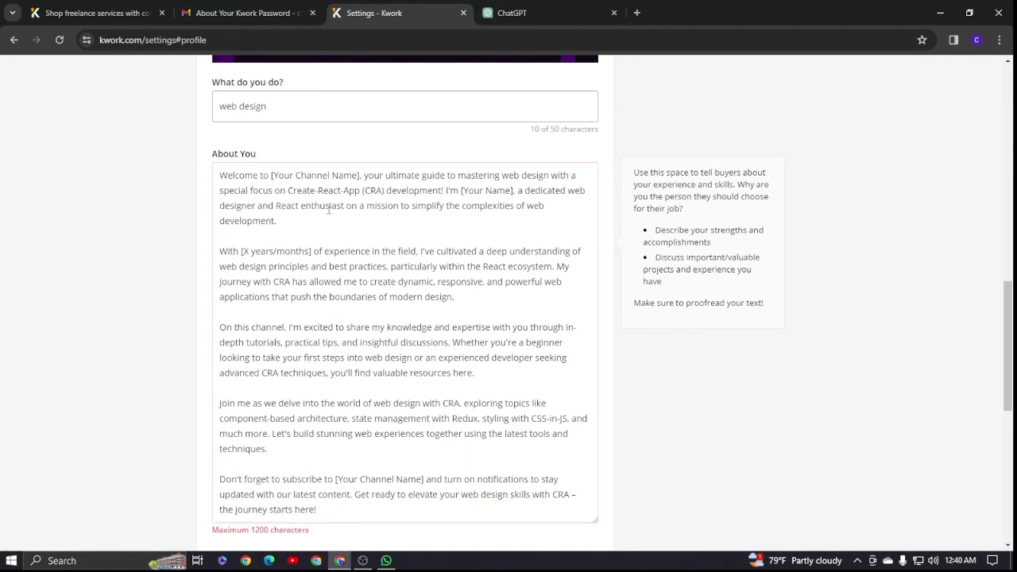
# - Replace the [Your Channel Name] placeholder in the opening line with the channel's name
pyautogui.click(272, 175)
pyautogui.click(359, 175)
pyautogui.press('BackSpace')
pyautogui.press('BackSpace')
pyautogui.press('BackSpace')
pyautogui.press('BackSpace')
pyautogui.press('BackSpace')
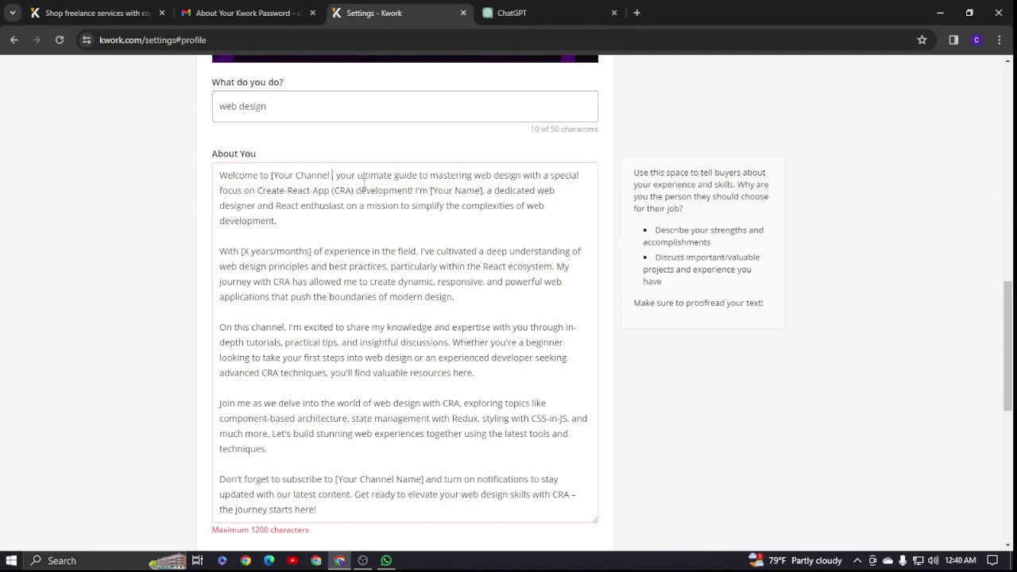
pyautogui.click(294, 176)
pyautogui.press('BackSpace')
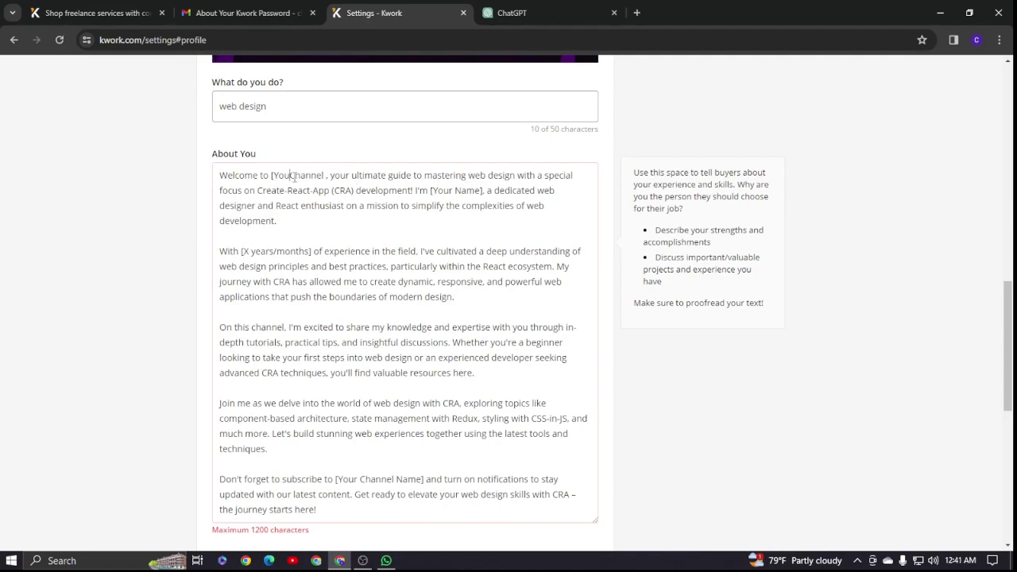
pyautogui.press('BackSpace')
pyautogui.press('BackSpace')
pyautogui.press('BackSpace')
pyautogui.press('BackSpace')
pyautogui.press('BackSpace')
pyautogui.click(305, 175)
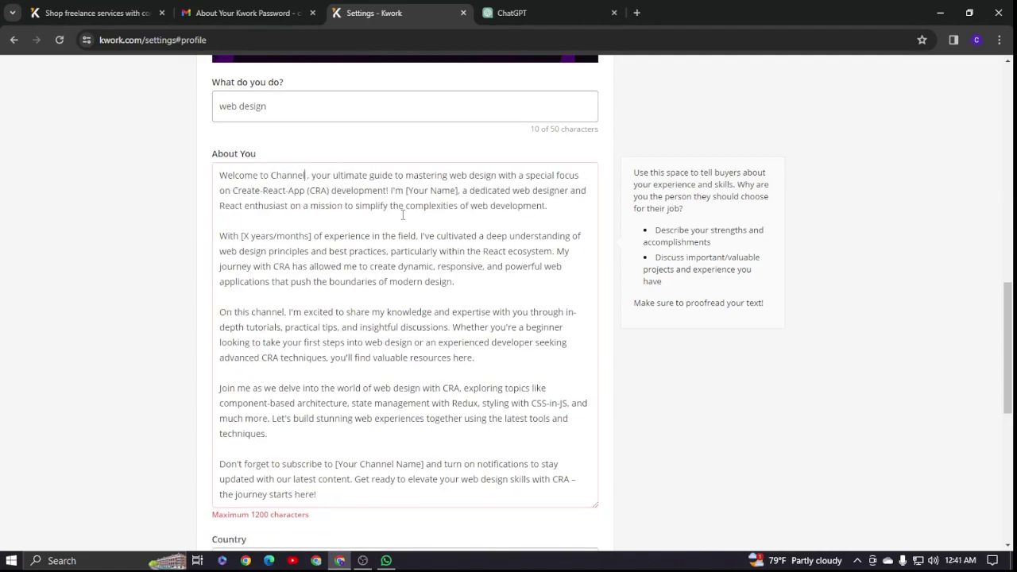
pyautogui.write('RA')
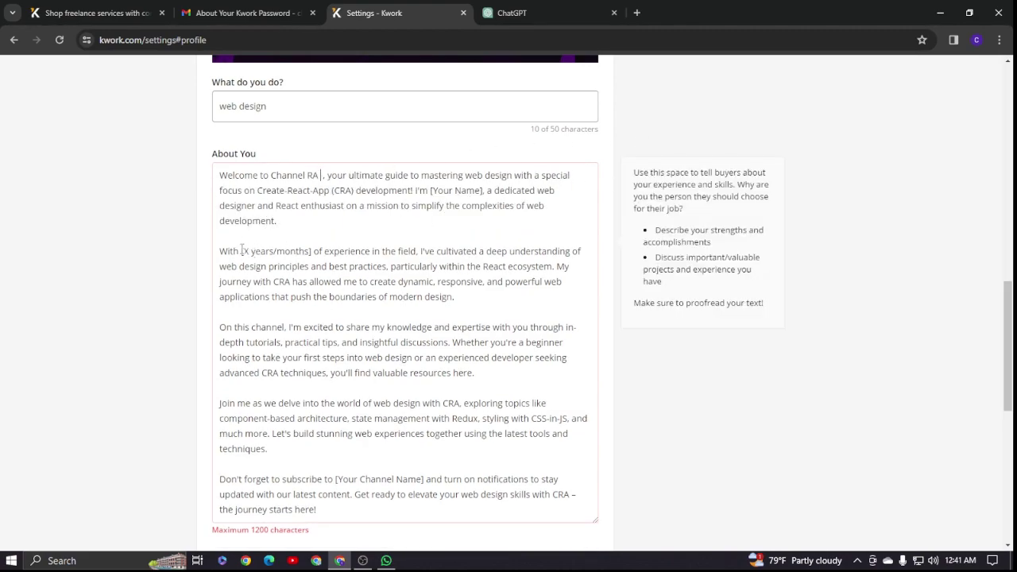
# - Change the [X years/months] placeholder so the experience reads '2 years/months'
pyautogui.moveTo(240, 251); pyautogui.dragTo(249, 252)
pyautogui.write('2')
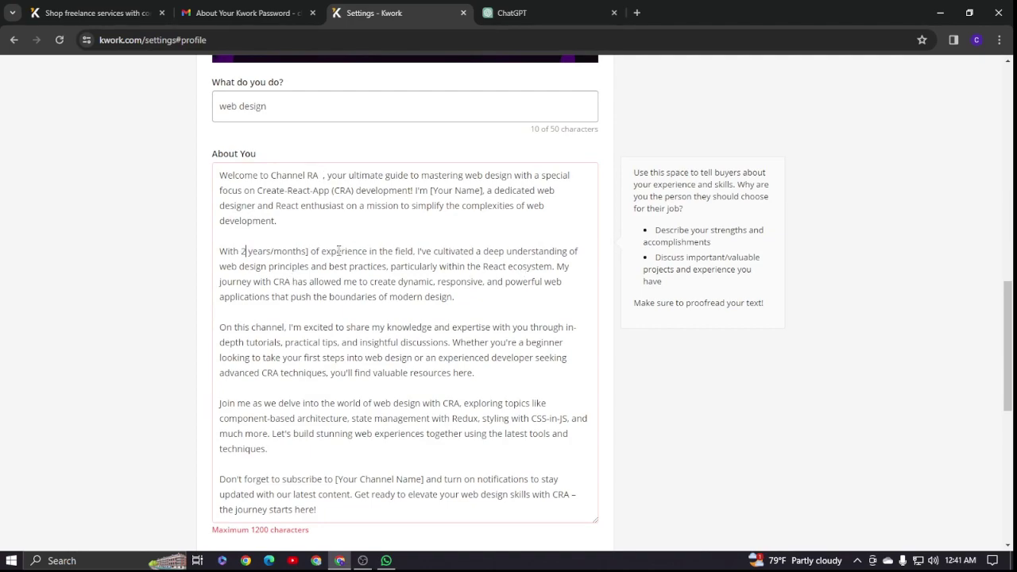
pyautogui.press('BackSpace')
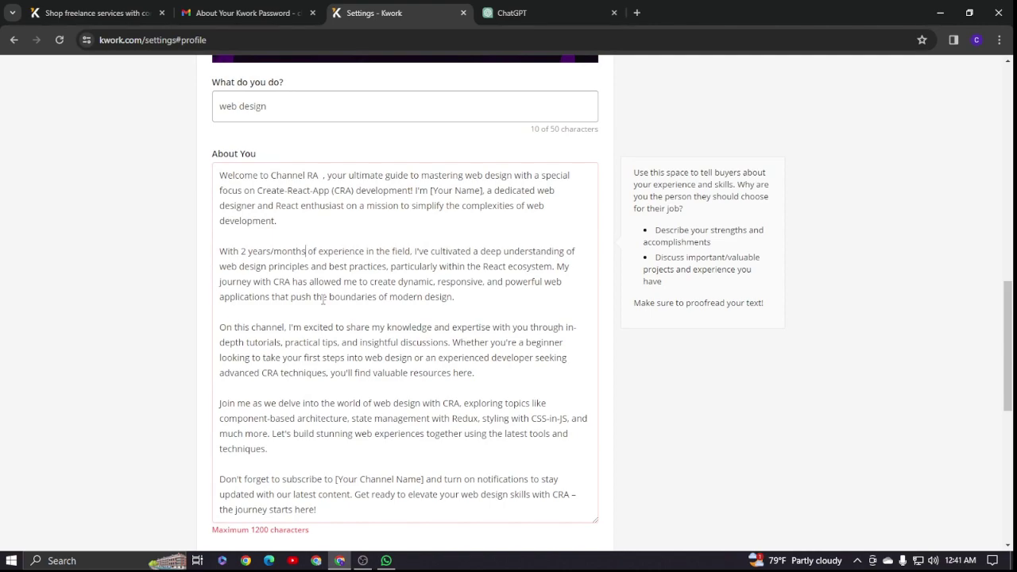
# - Delete the closing 'Don't forget to subscribe' paragraph, leaving 1150 of 1200 characters
pyautogui.scroll(-2, 375, 222)
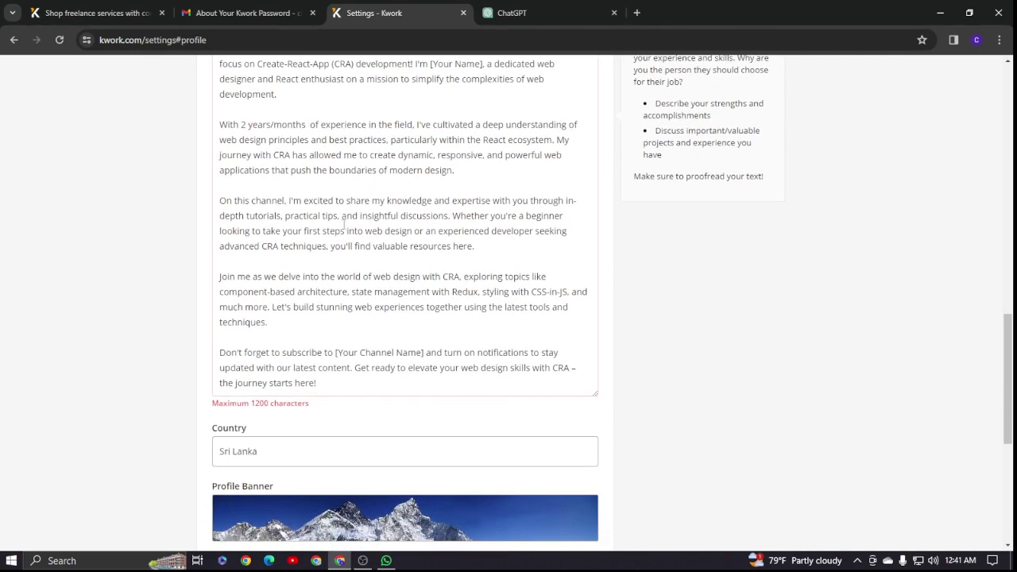
pyautogui.scroll(-2, 401, 293)
pyautogui.scroll(1, 407, 291)
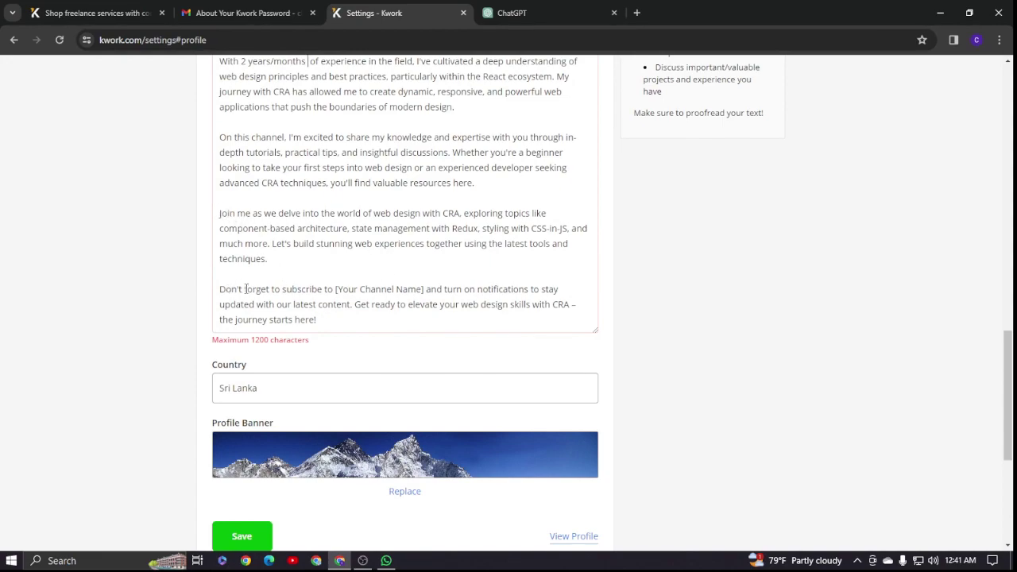
pyautogui.moveTo(218, 288); pyautogui.dragTo(329, 340)
pyautogui.press('BackSpace')
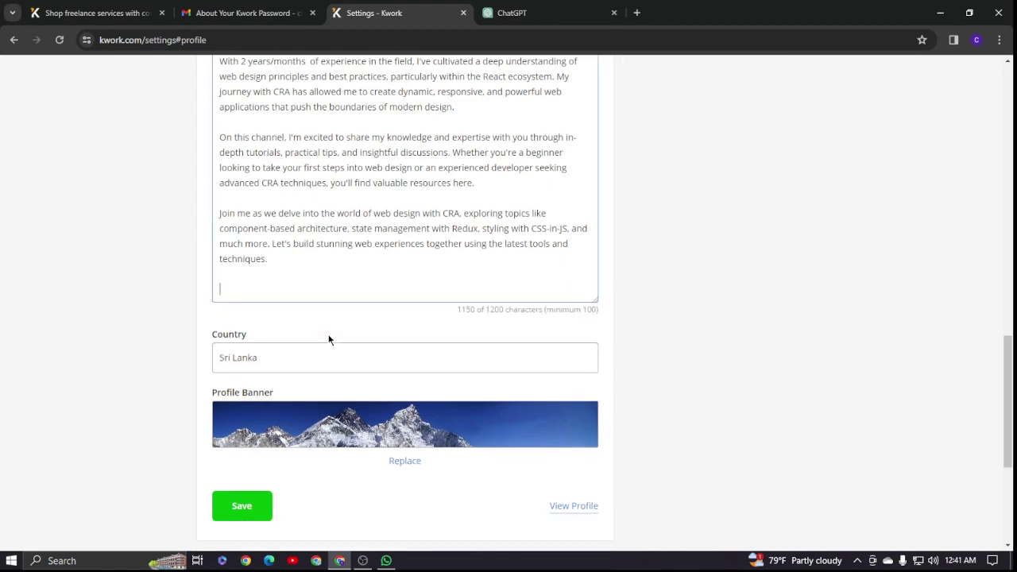
# - Try saving the profile settings with the shortened bio
pyautogui.scroll(4, 329, 340)
pyautogui.scroll(-3, 350, 267)
pyautogui.scroll(-2, 350, 268)
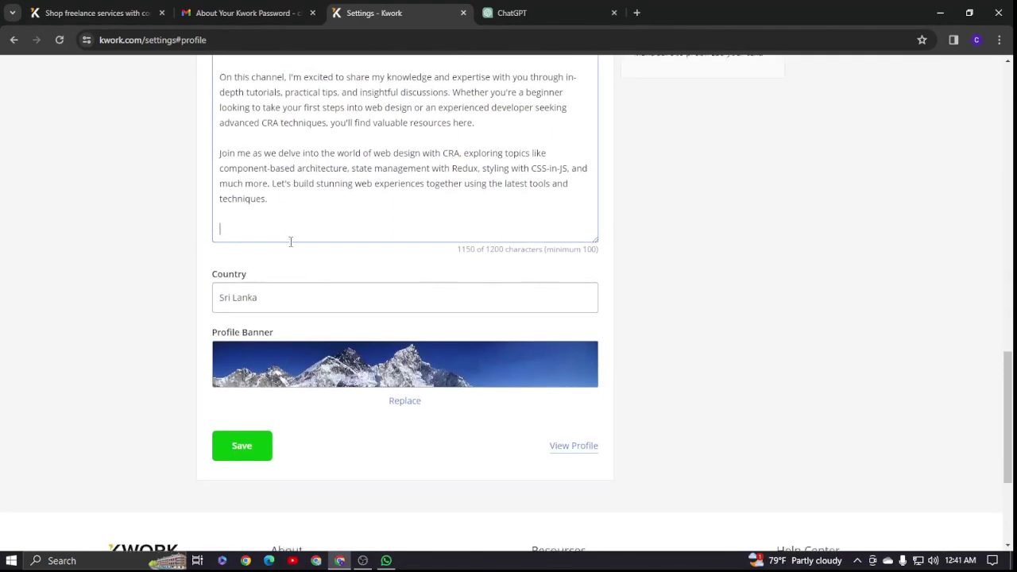
pyautogui.scroll(-2, 271, 431)
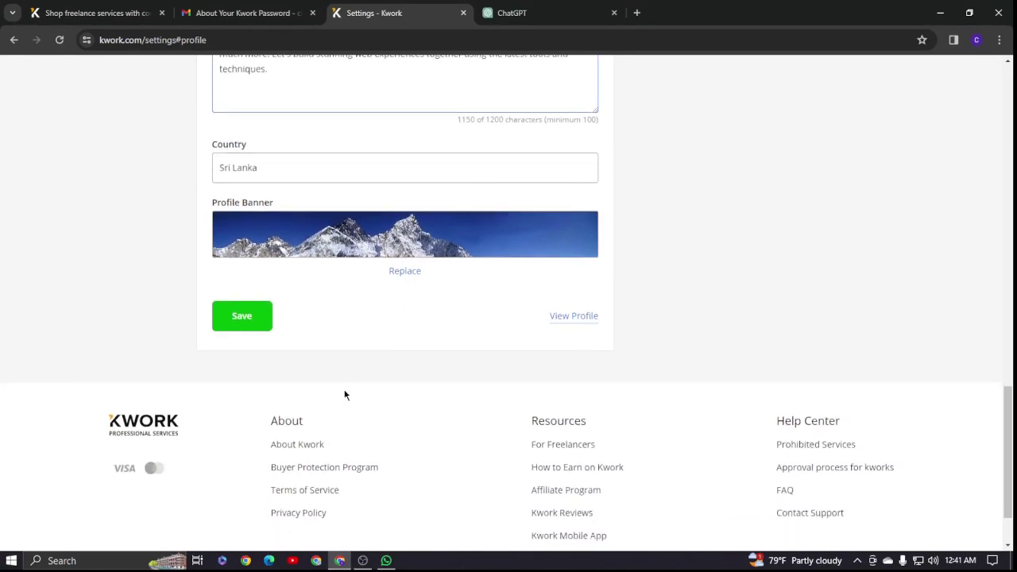
pyautogui.click(239, 318)
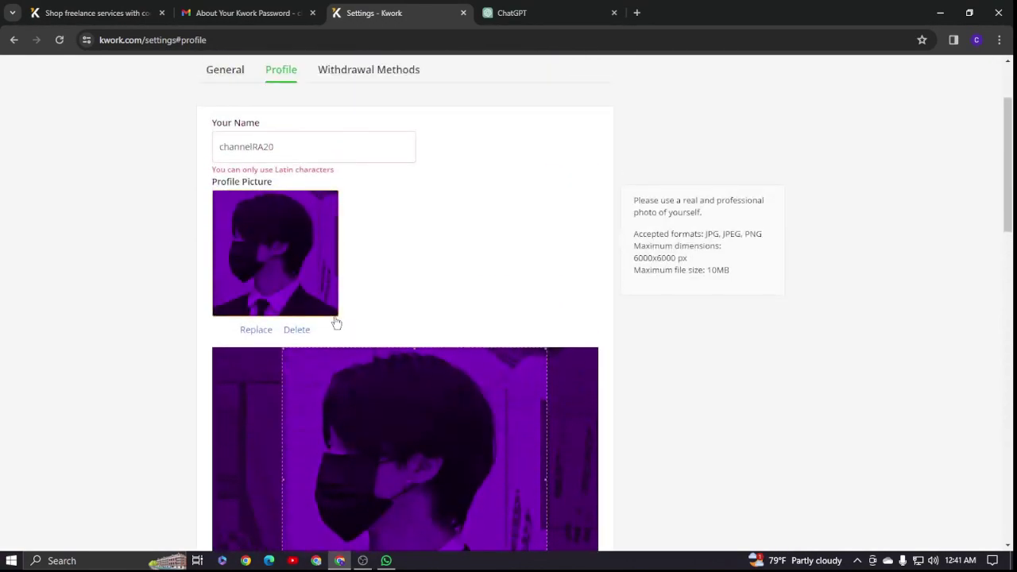
# - Remove the trailing digits from Your Name and save the profile again
pyautogui.click(286, 144)
pyautogui.press('BackSpace')
pyautogui.press('BackSpace')
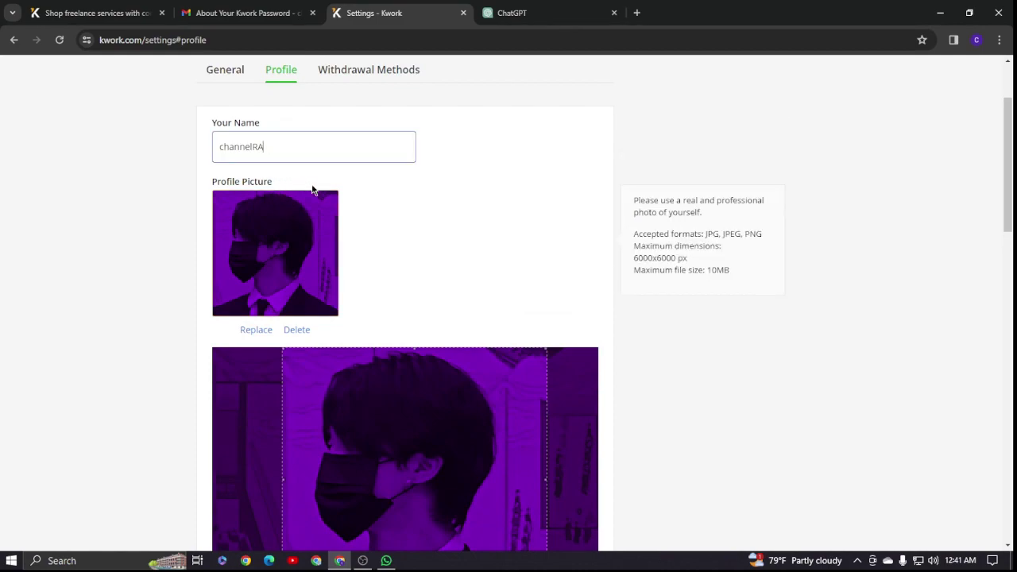
pyautogui.scroll(-12, 307, 188)
pyautogui.scroll(-3, 368, 212)
pyautogui.click(248, 232)
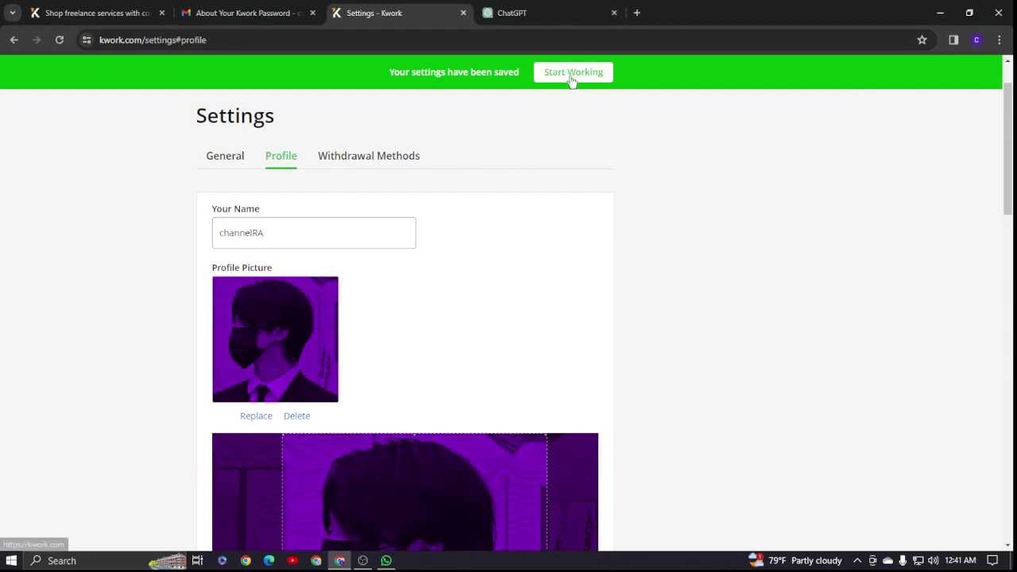
# - Leave the settings and look over the public profile page
pyautogui.scroll(-3, 450, 200)
pyautogui.scroll(3, 438, 190)
pyautogui.scroll(-10, 411, 227)
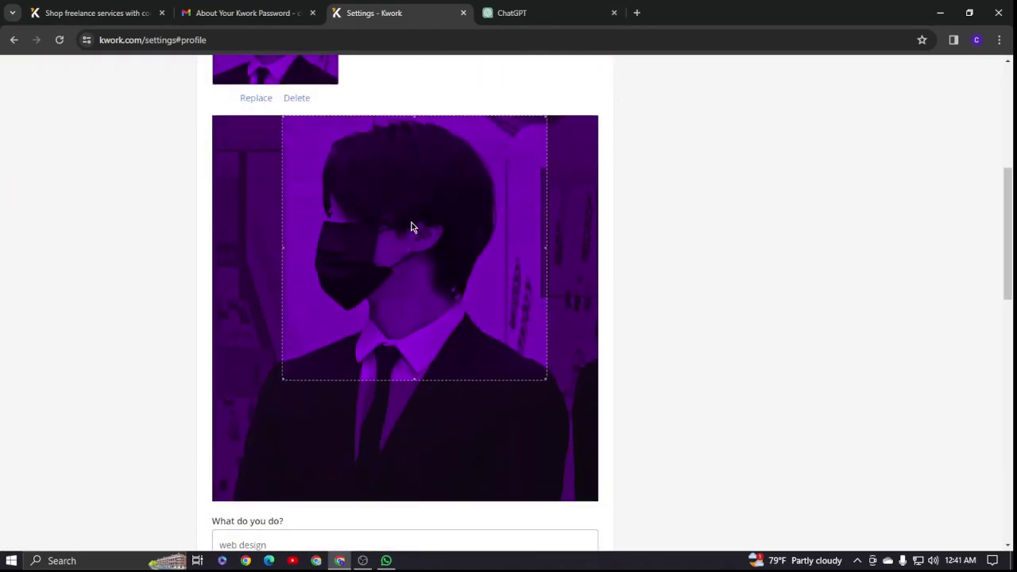
pyautogui.scroll(-5, 411, 225)
pyautogui.scroll(15, 379, 186)
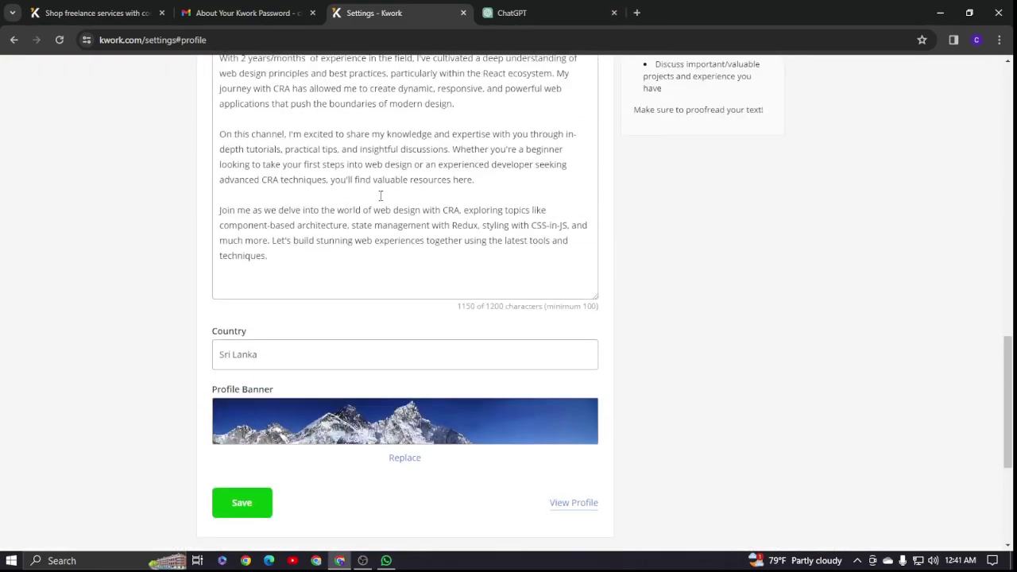
pyautogui.scroll(1, 454, 192)
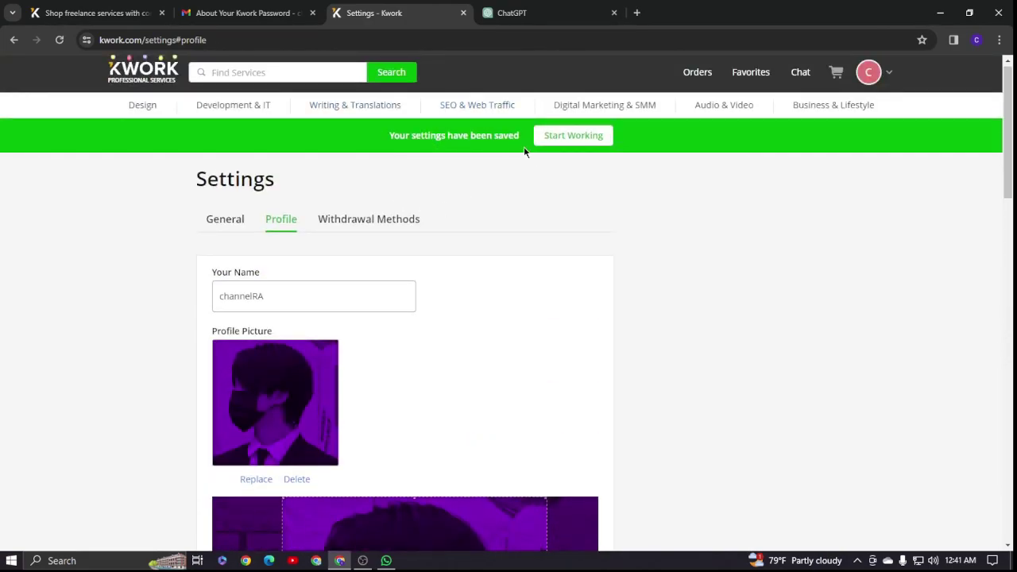
pyautogui.click(567, 137)
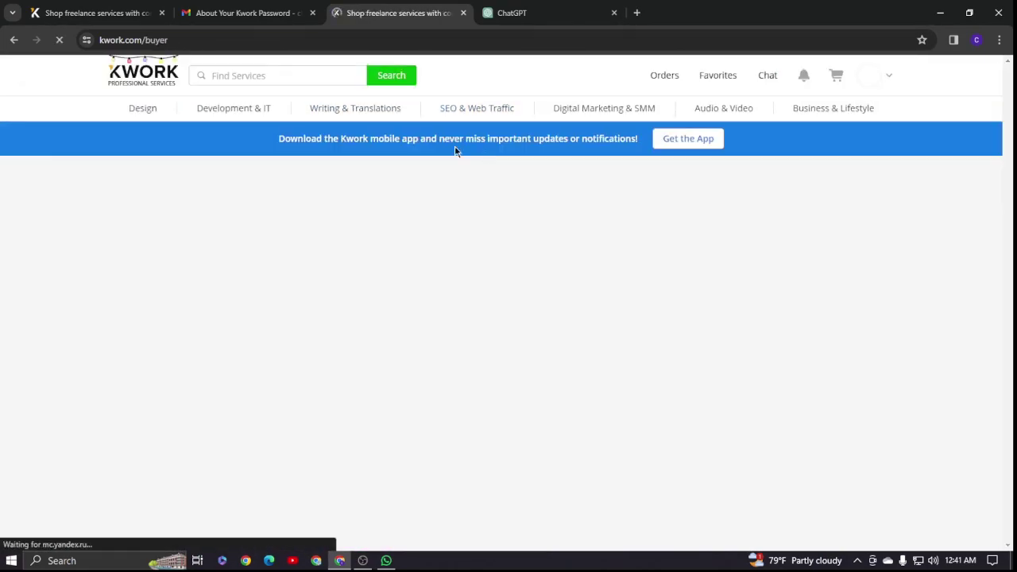
pyautogui.moveTo(883, 93)
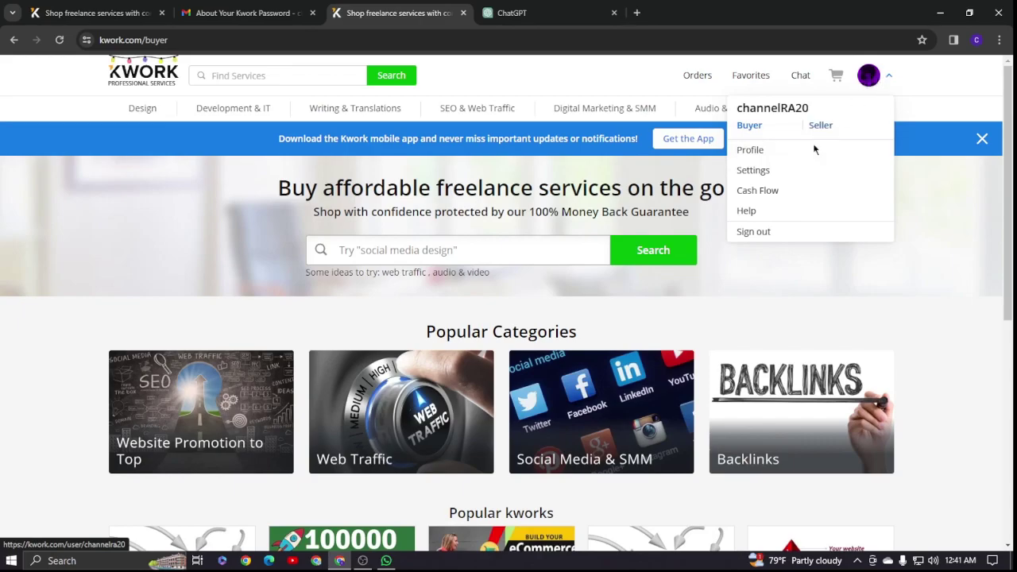
pyautogui.click(764, 158)
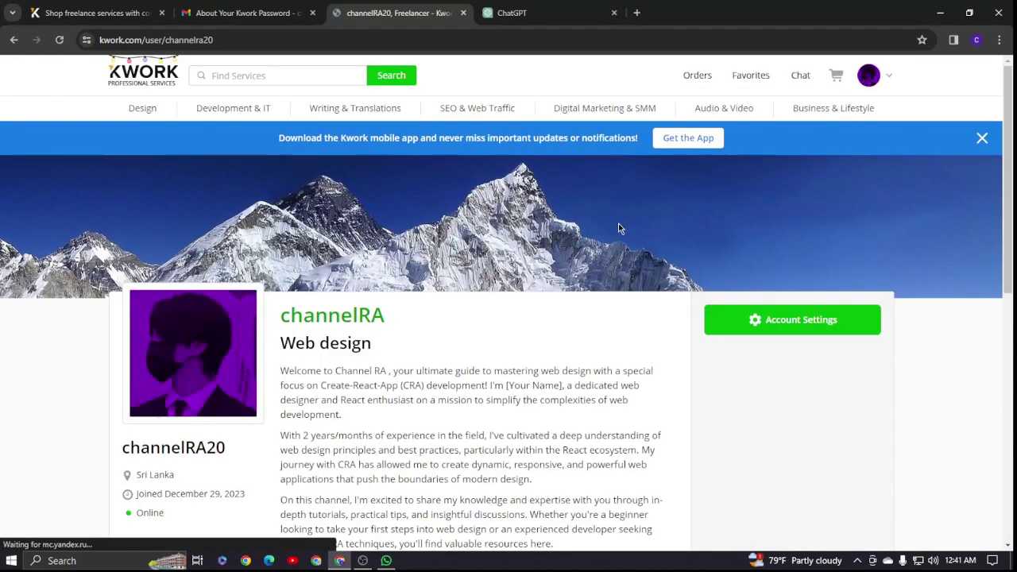
pyautogui.scroll(-2, 280, 304)
pyautogui.scroll(-2, 382, 353)
pyautogui.scroll(2, 383, 353)
pyautogui.scroll(-3, 399, 330)
pyautogui.scroll(5, 398, 330)
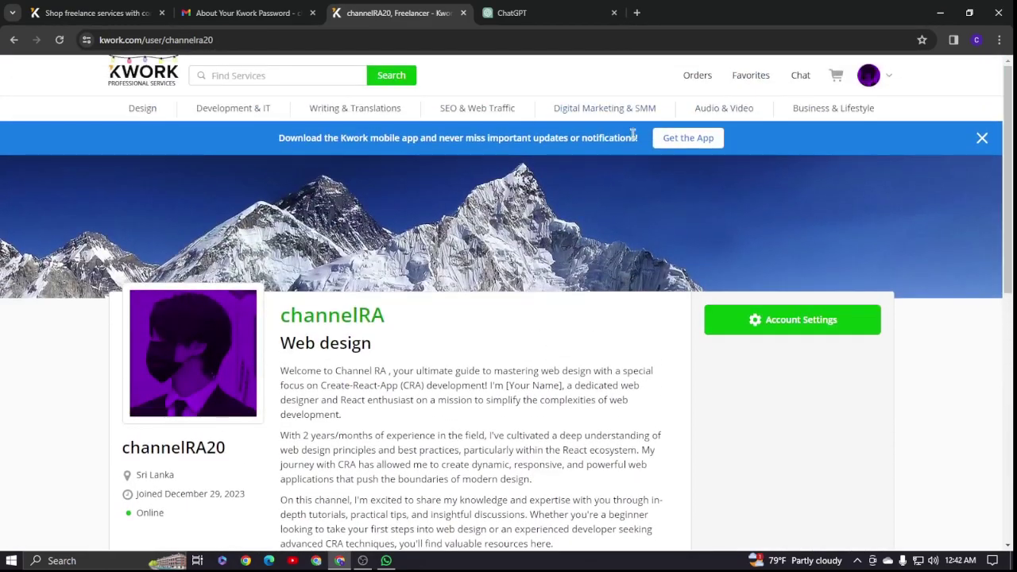
# - Switch the account to Seller mode, open My Kworks, and dismiss the lessons card
pyautogui.click(605, 108)
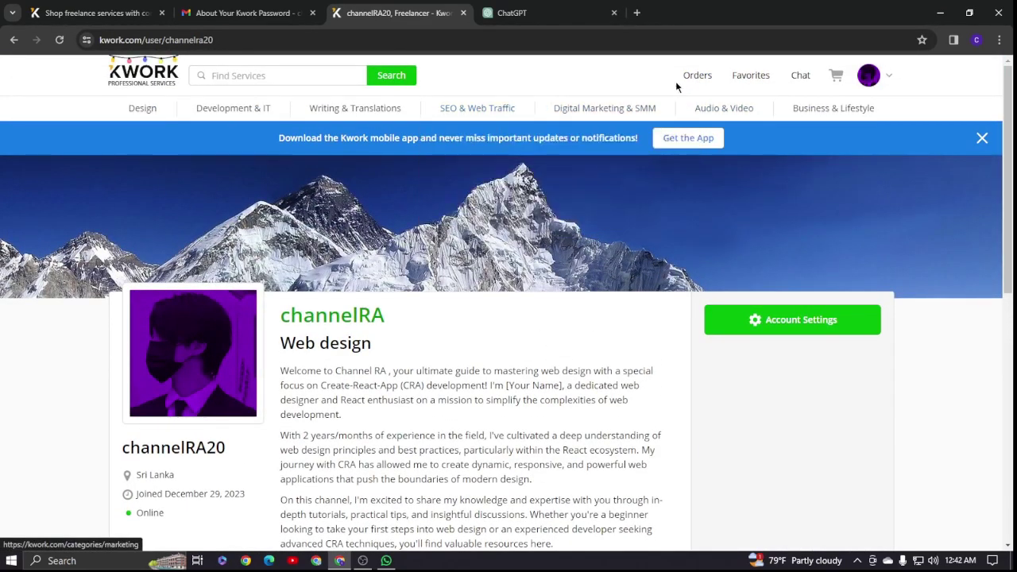
pyautogui.moveTo(942, 83)
pyautogui.click(911, 110)
pyautogui.moveTo(869, 75)
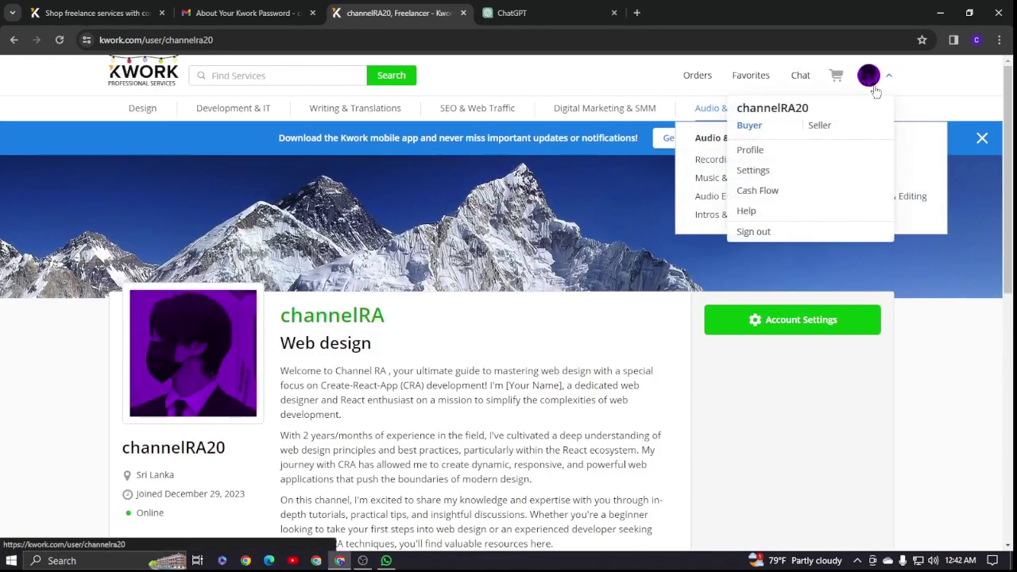
pyautogui.click(818, 127)
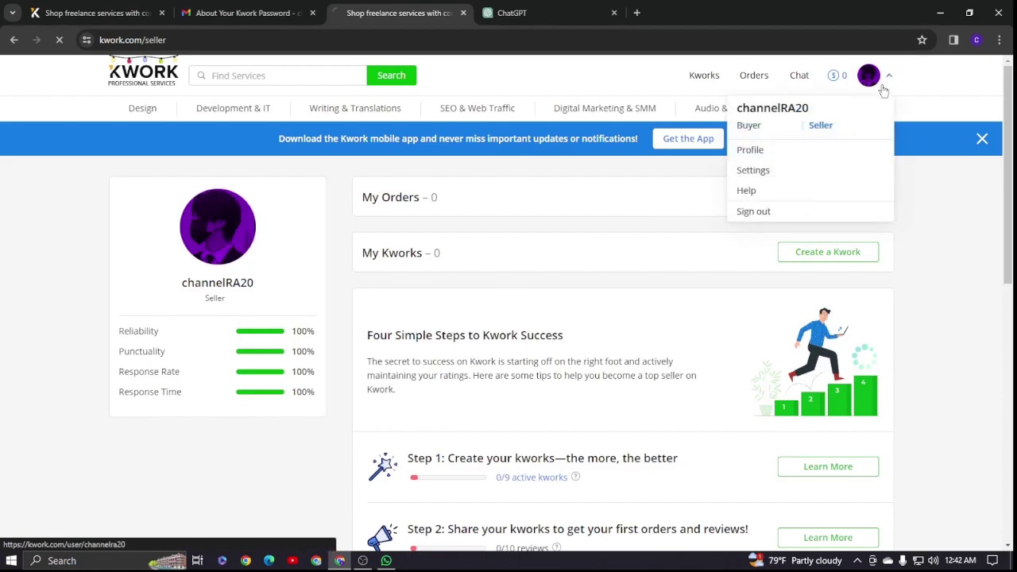
pyautogui.click(886, 86)
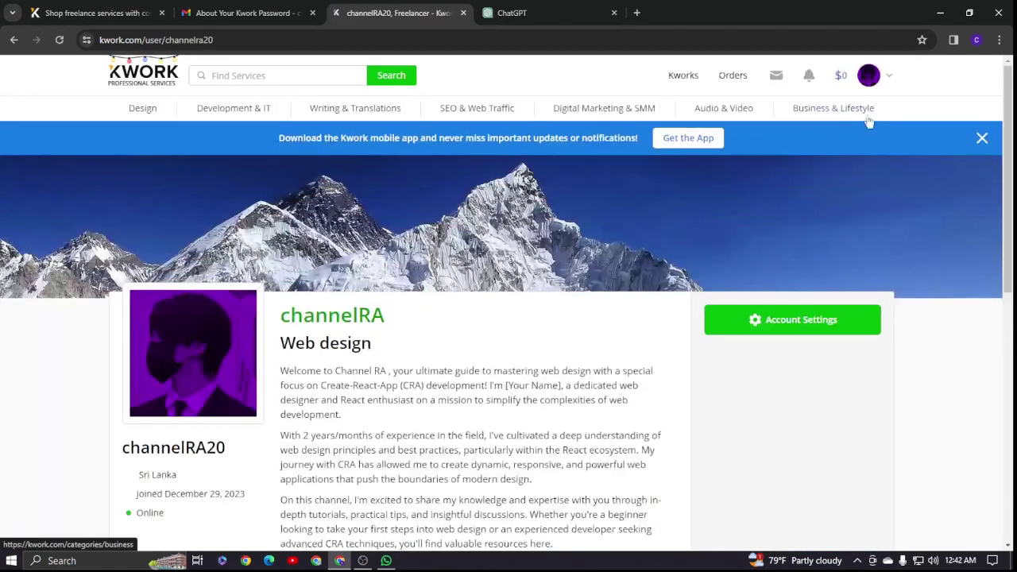
pyautogui.click(711, 79)
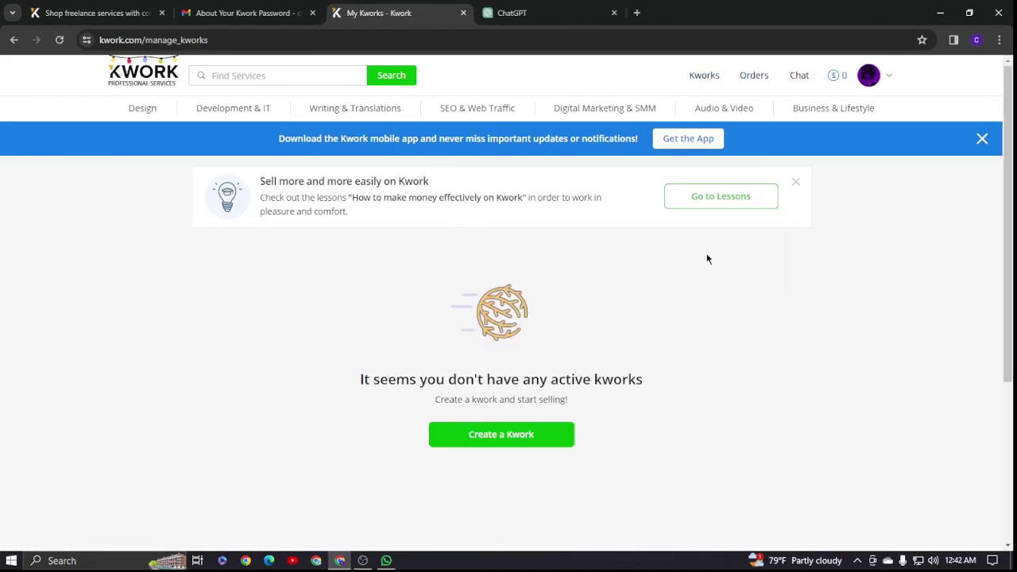
pyautogui.click(796, 182)
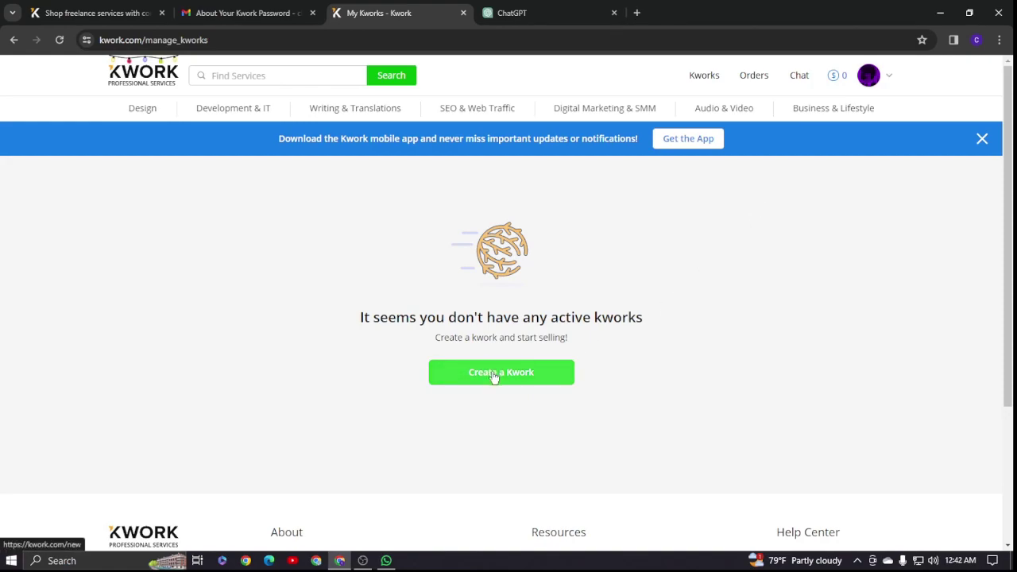
# - Start a new kwork and submit a Sri Lanka (+94) phone number for verification
pyautogui.click(493, 375)
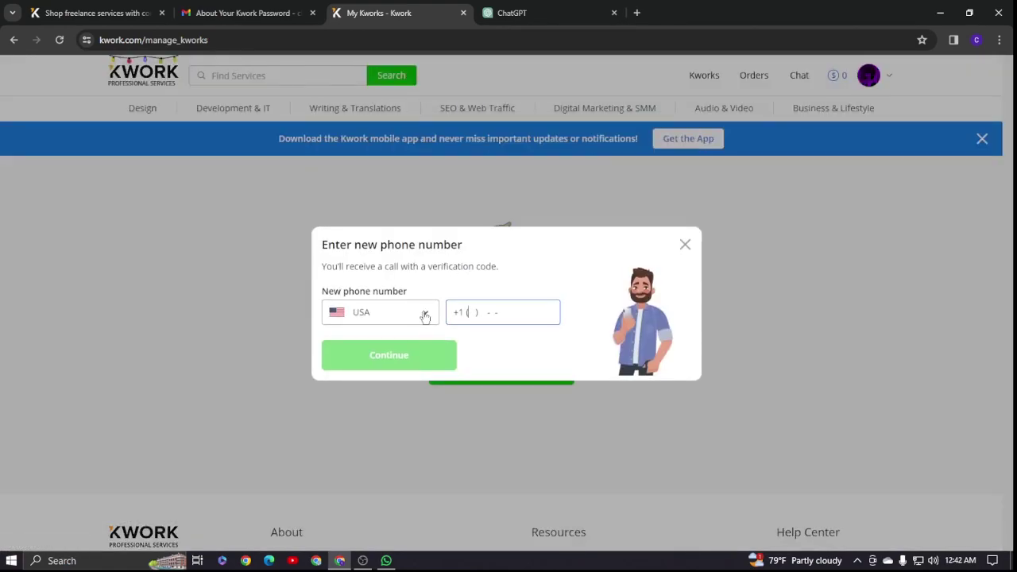
pyautogui.click(422, 313)
pyautogui.click(360, 313)
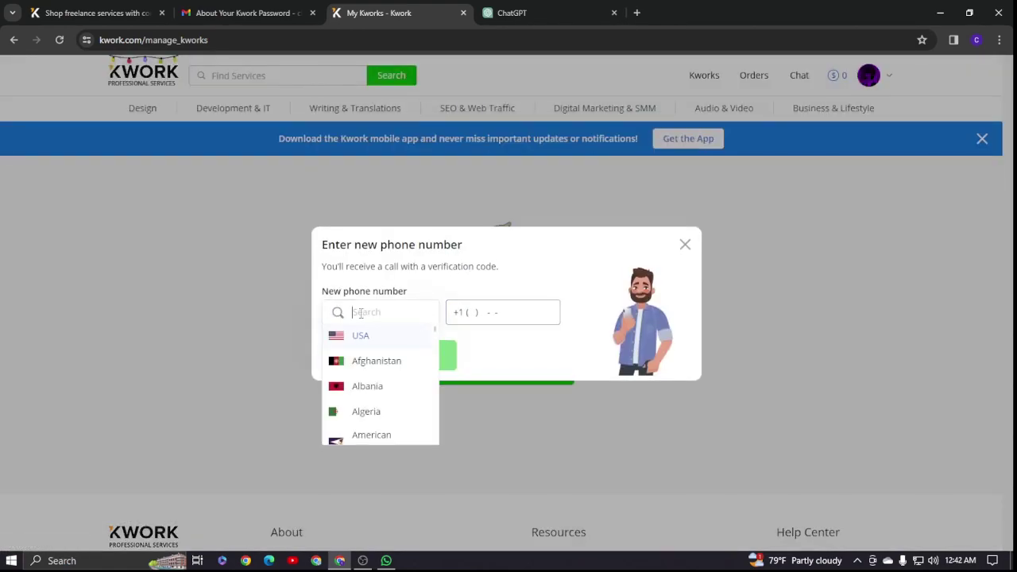
pyautogui.write('sri lanka')
pyautogui.press('BackSpace')
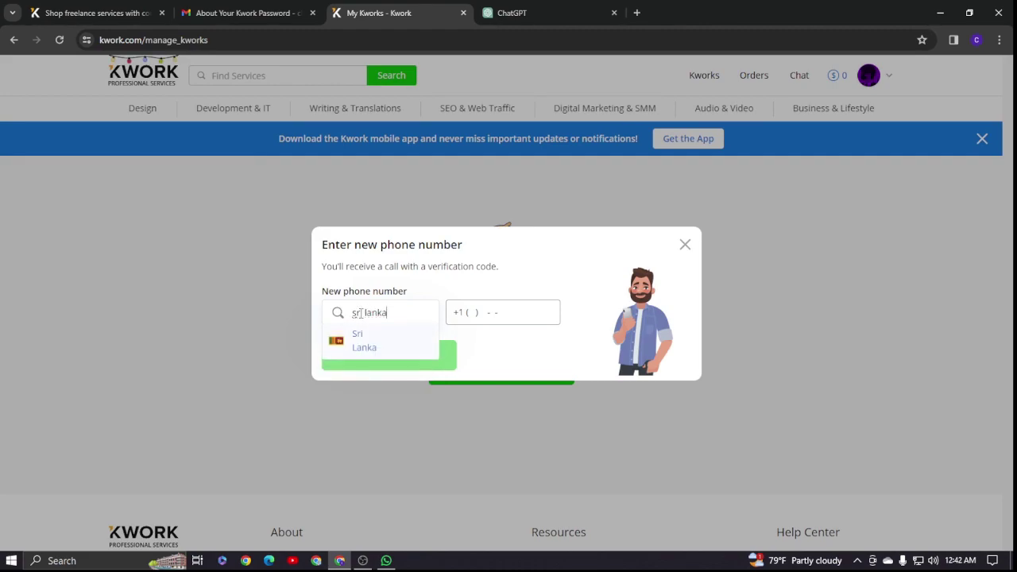
pyautogui.click(369, 347)
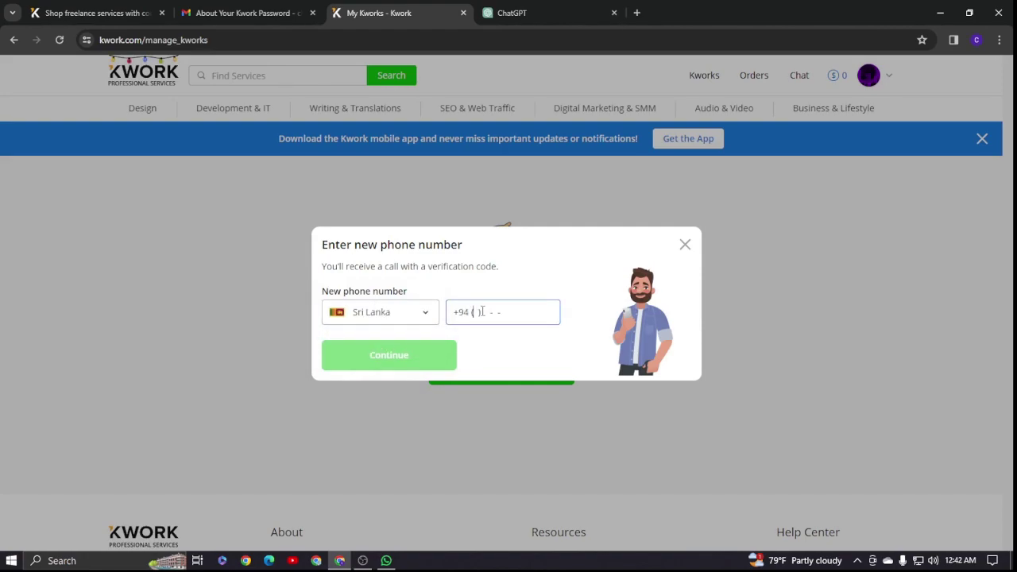
pyautogui.write('74) ')
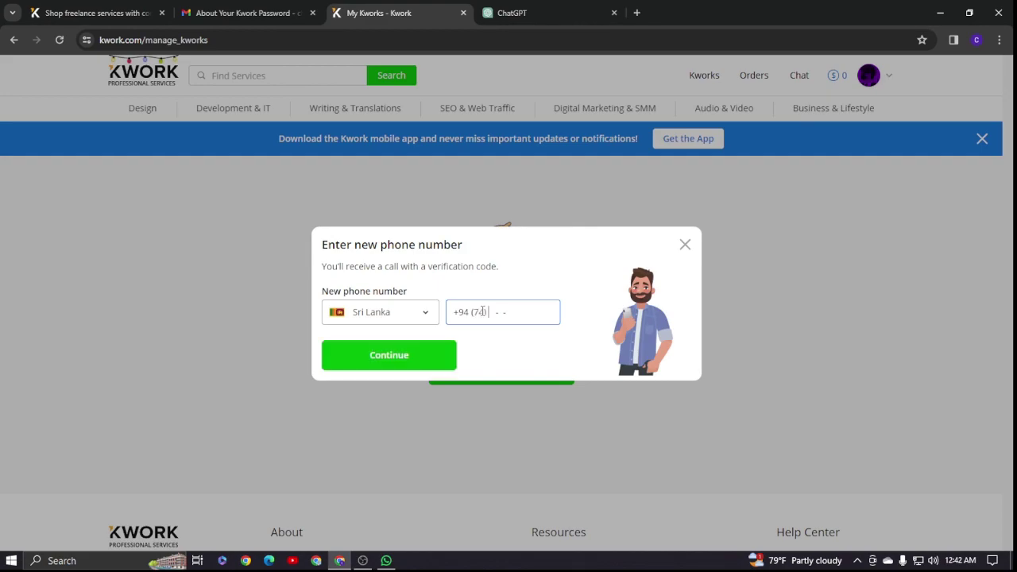
pyautogui.write('072')
pyautogui.click(399, 354)
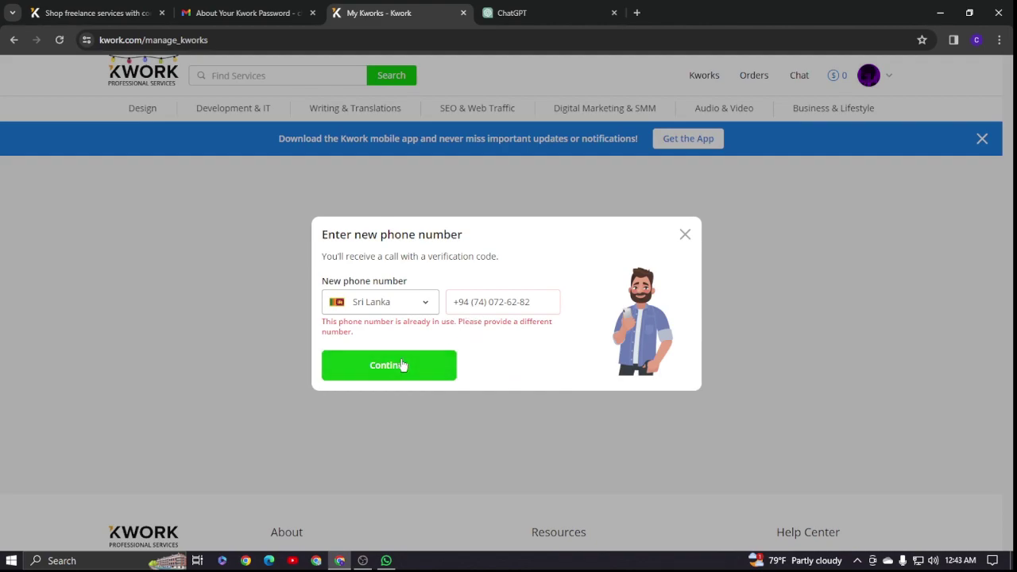
# - Replace the rejected number with a different Sri Lanka number and confirm it's linked
pyautogui.click(530, 301)
pyautogui.press('BackSpace')
pyautogui.press('BackSpace')
pyautogui.press('BackSpace')
pyautogui.press('BackSpace')
pyautogui.press('BackSpace')
pyautogui.press('BackSpace')
pyautogui.press('BackSpace')
pyautogui.press('BackSpace')
pyautogui.press('BackSpace')
pyautogui.press('BackSpace')
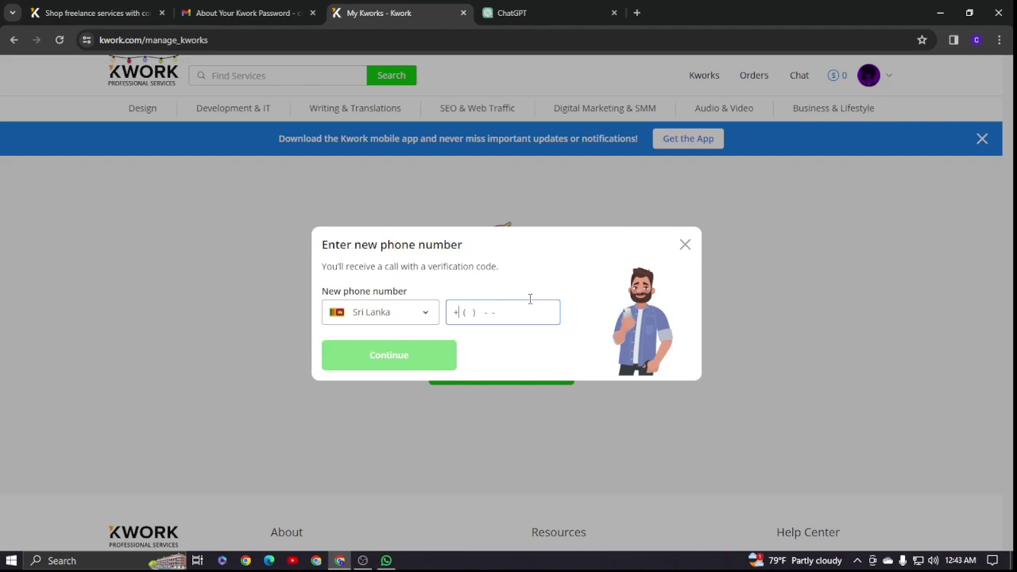
pyautogui.click(582, 337)
pyautogui.click(477, 312)
pyautogui.click(410, 367)
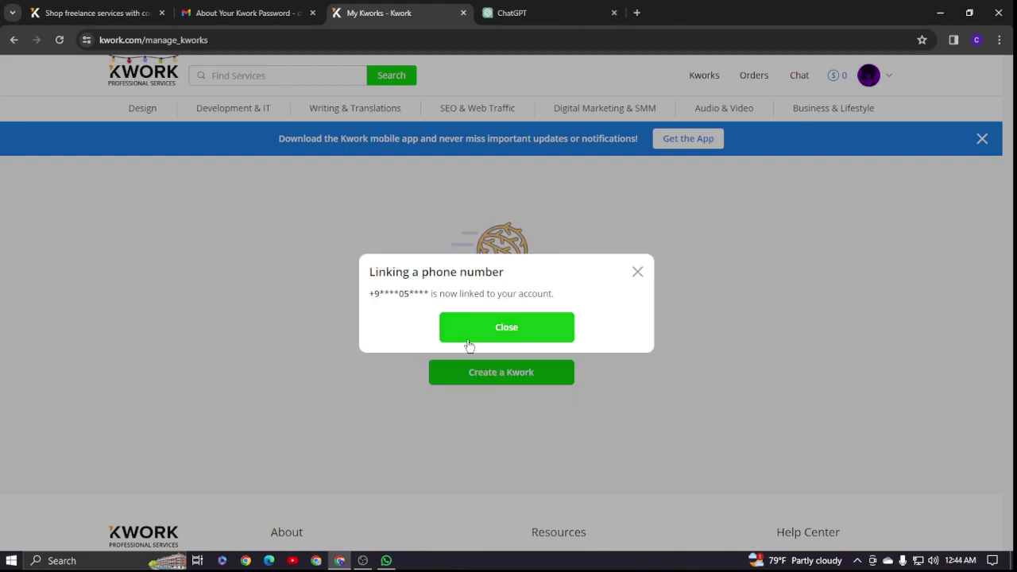
pyautogui.click(484, 335)
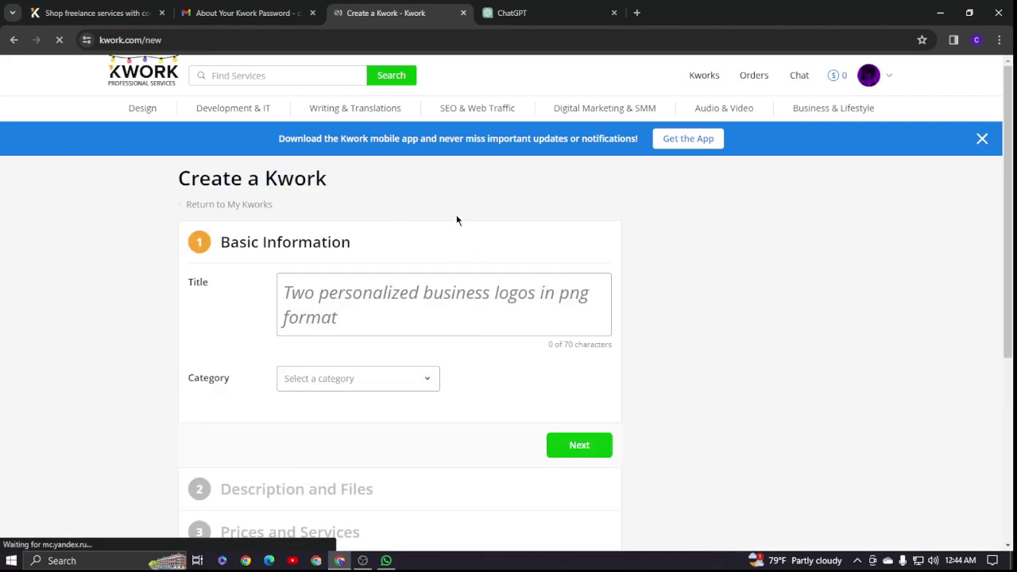
# - Focus the Create a Kwork Title field and dismiss its help panel
pyautogui.click(443, 283)
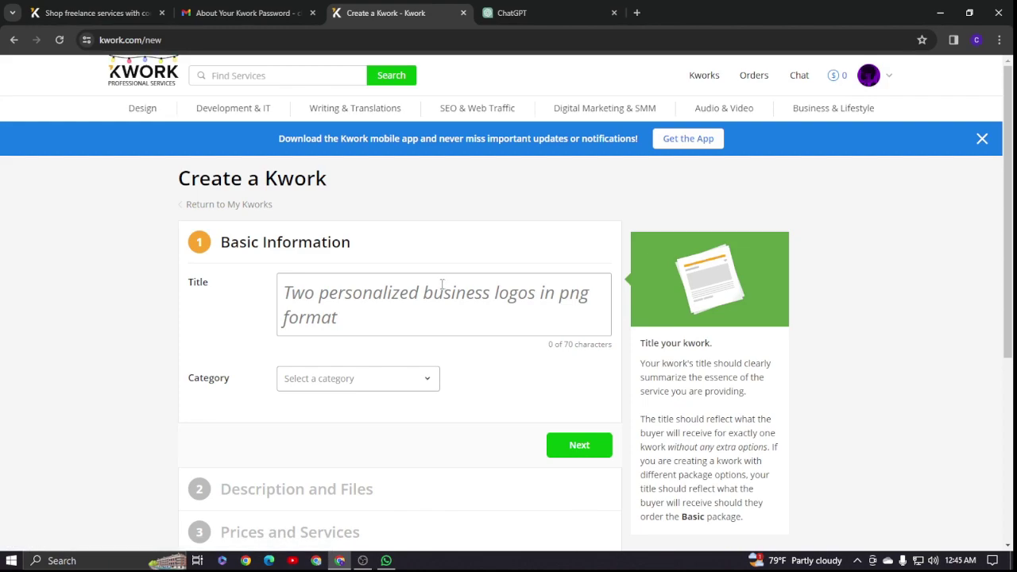
pyautogui.click(421, 270)
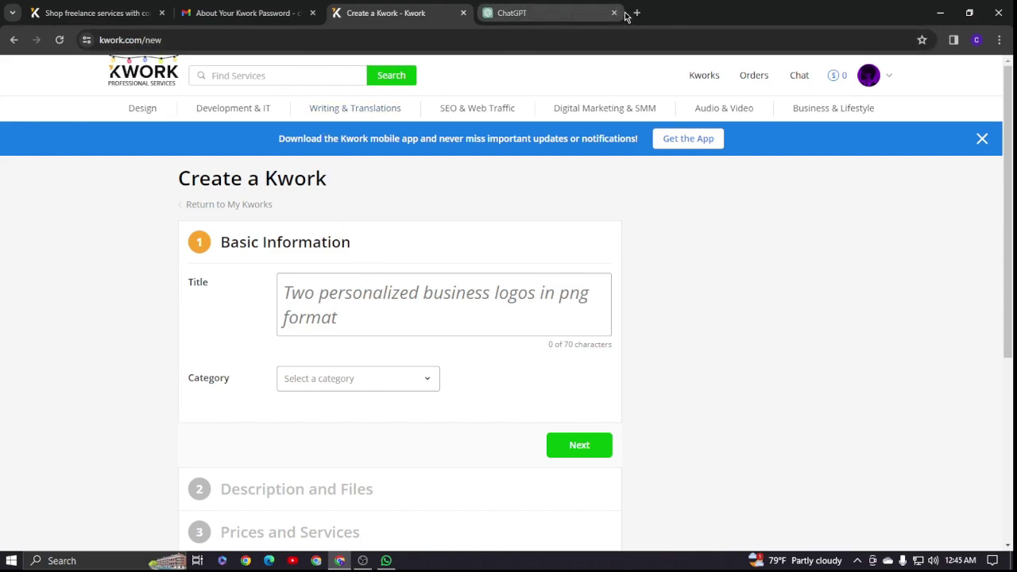
# - Search Google for 'seoclerks' in a new tab and open the SEOClerks website
pyautogui.click(637, 13)
pyautogui.click(388, 256)
pyautogui.write('seo')
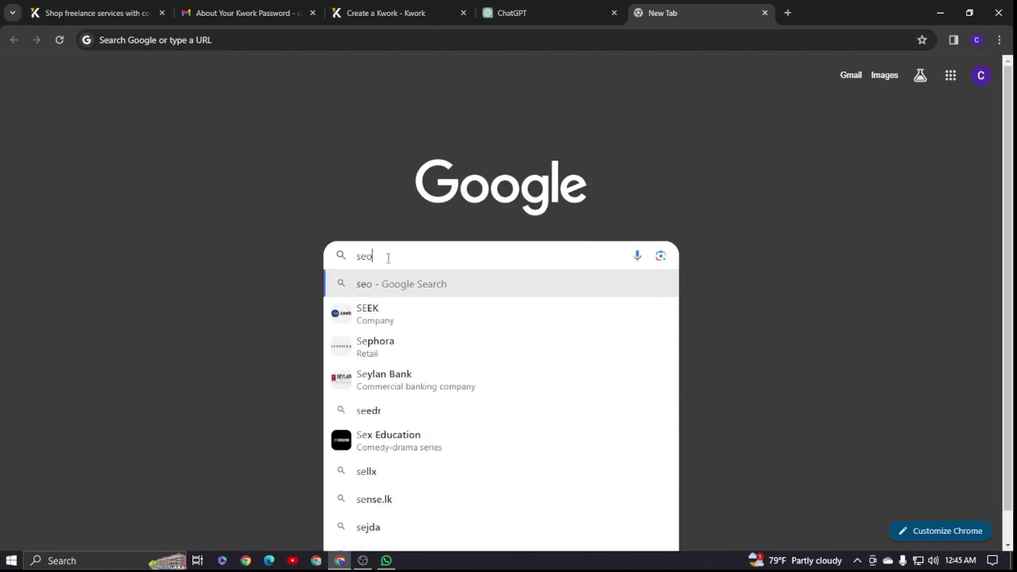
pyautogui.press('BackSpace')
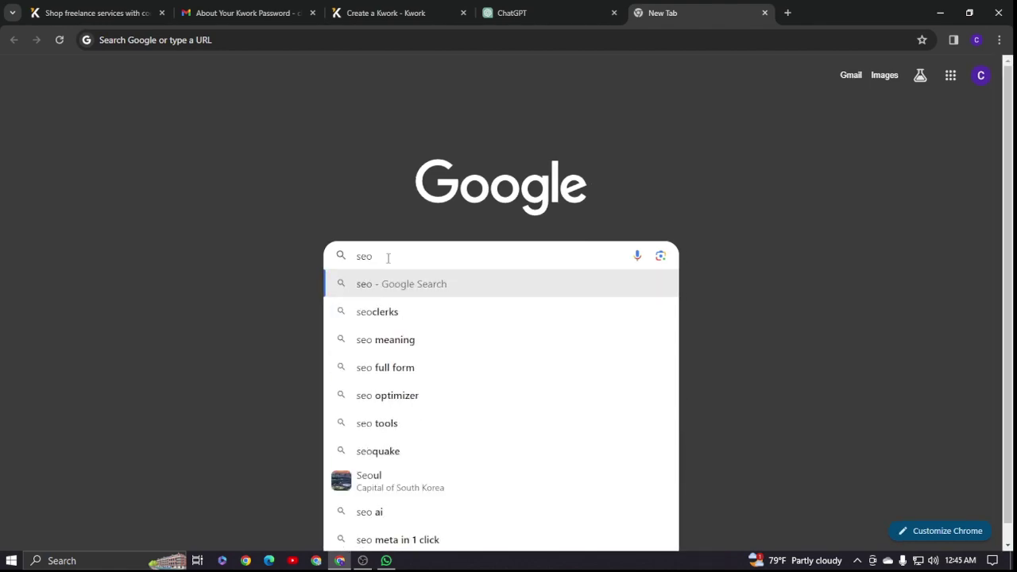
pyautogui.write('clerks')
pyautogui.press('Return')
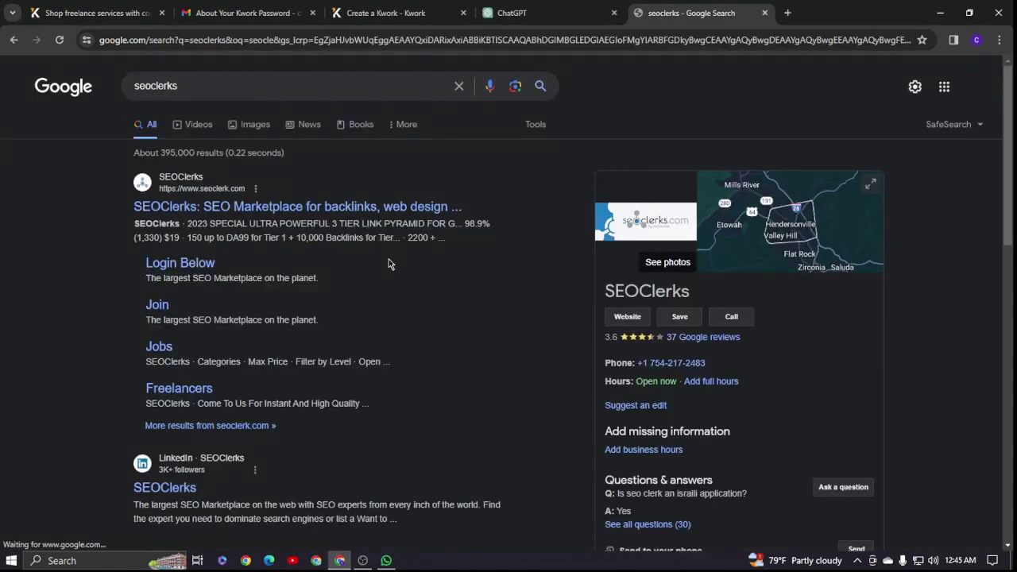
pyautogui.click(170, 211)
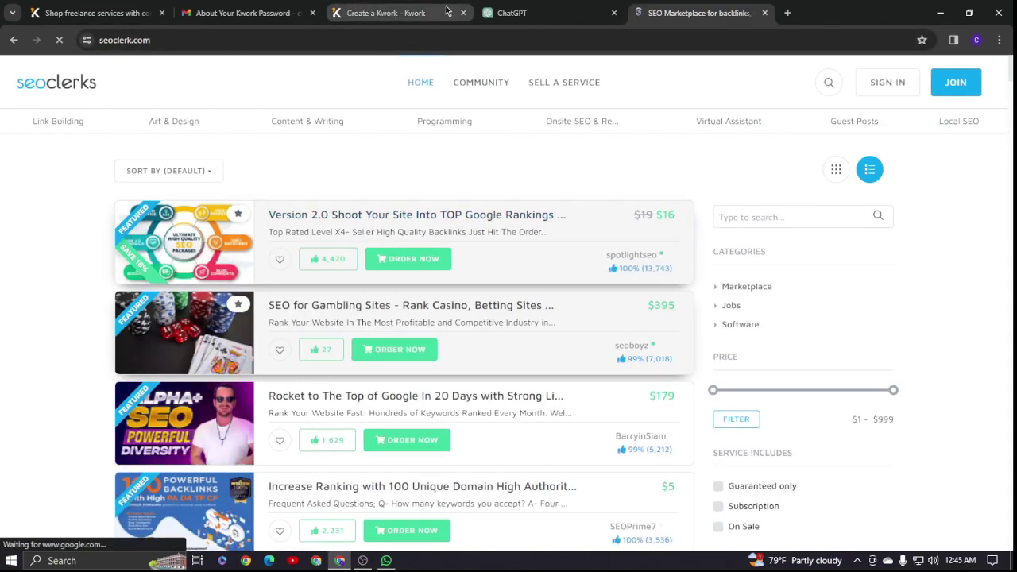
# - Search the SEOClerks marketplace for 'webdesign'
pyautogui.click(381, 13)
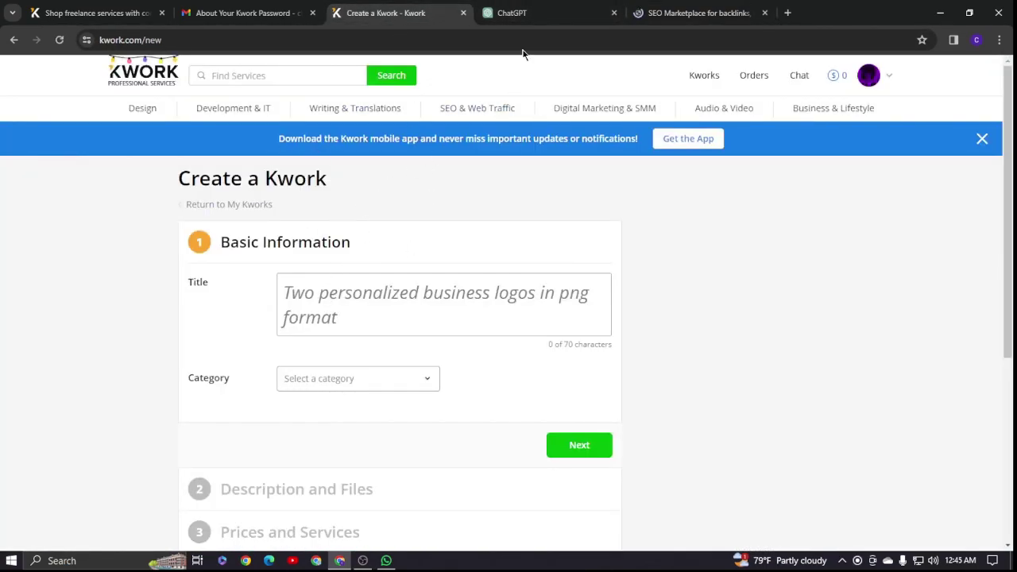
pyautogui.click(692, 12)
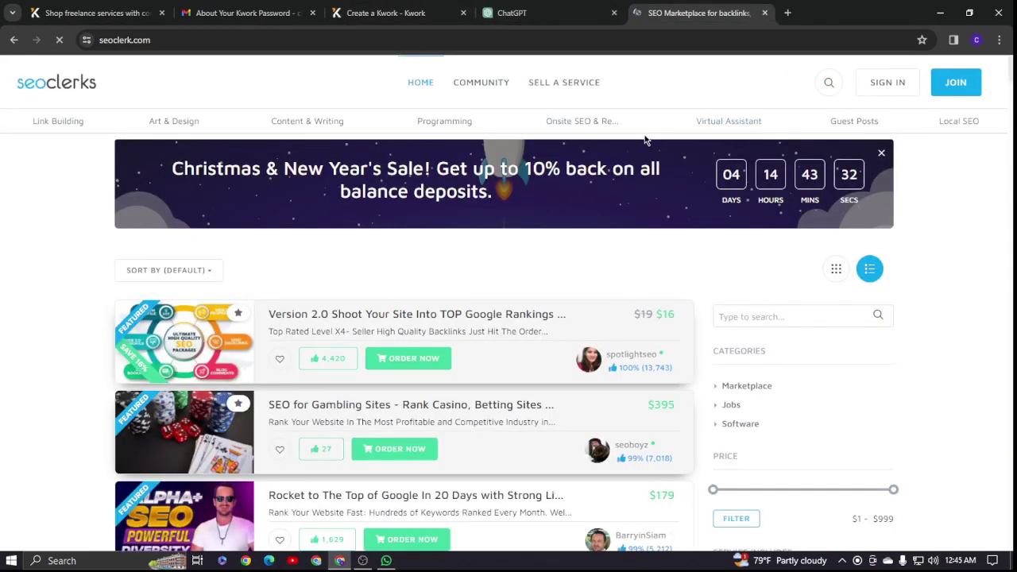
pyautogui.click(829, 82)
pyautogui.click(89, 89)
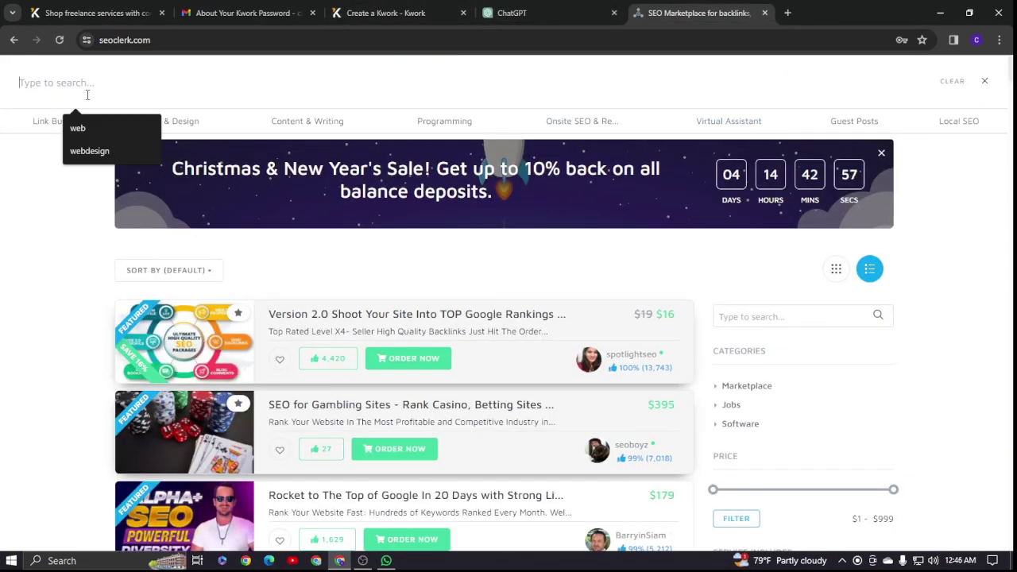
pyautogui.click(90, 151)
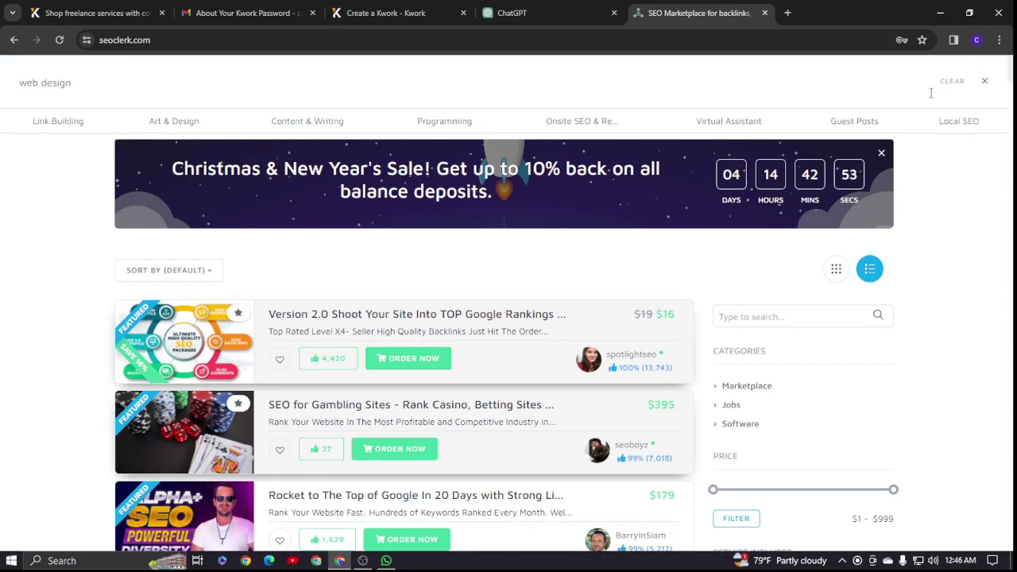
pyautogui.press('Return')
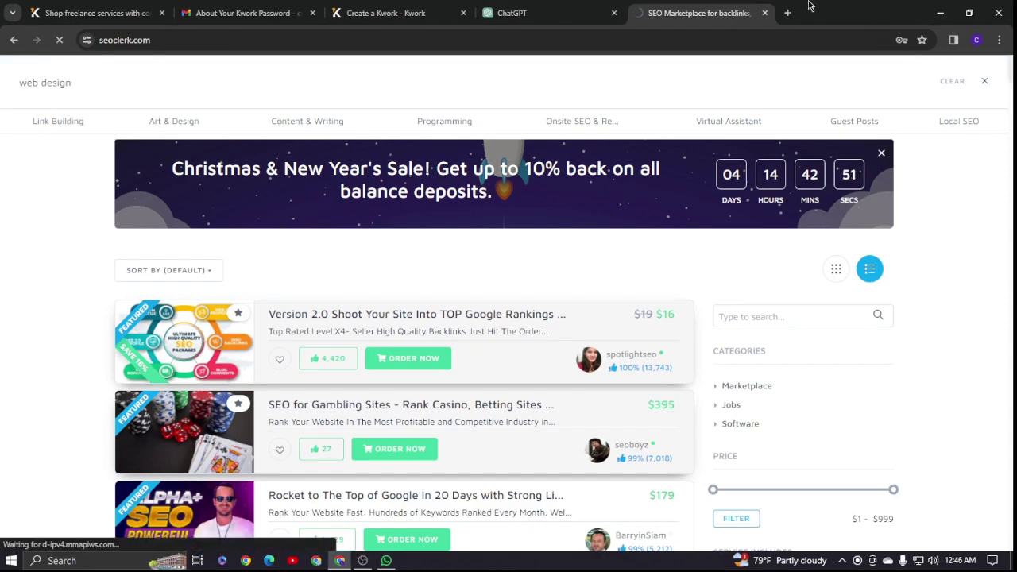
pyautogui.click(386, 13)
pyautogui.click(676, 7)
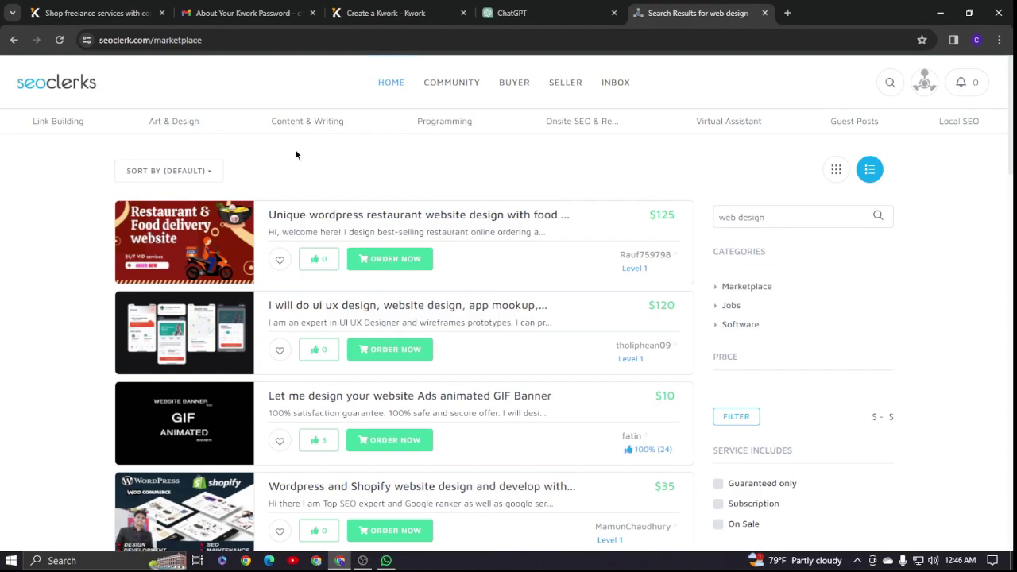
# - Browse the results and open the $35 'Wordpress and Shopify website design and develop' service
pyautogui.scroll(-5, 295, 151)
pyautogui.scroll(-2, 299, 156)
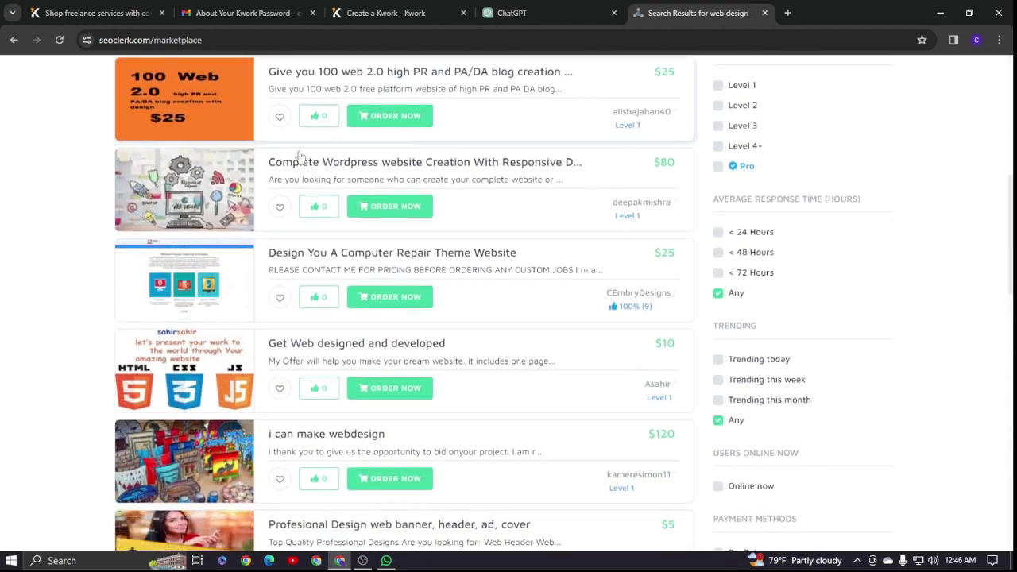
pyautogui.scroll(3, 473, 174)
pyautogui.scroll(4, 473, 173)
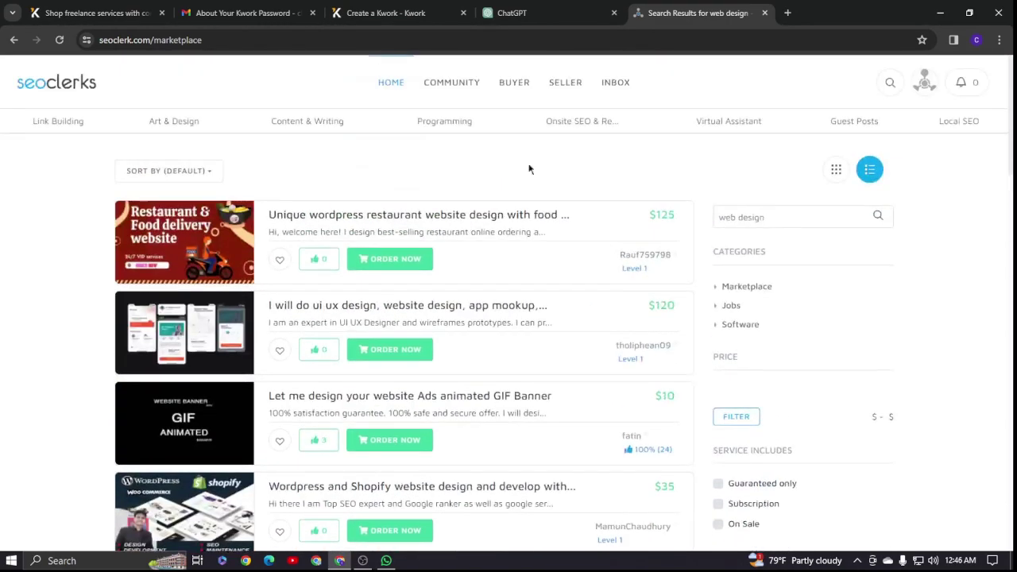
pyautogui.scroll(-3, 533, 306)
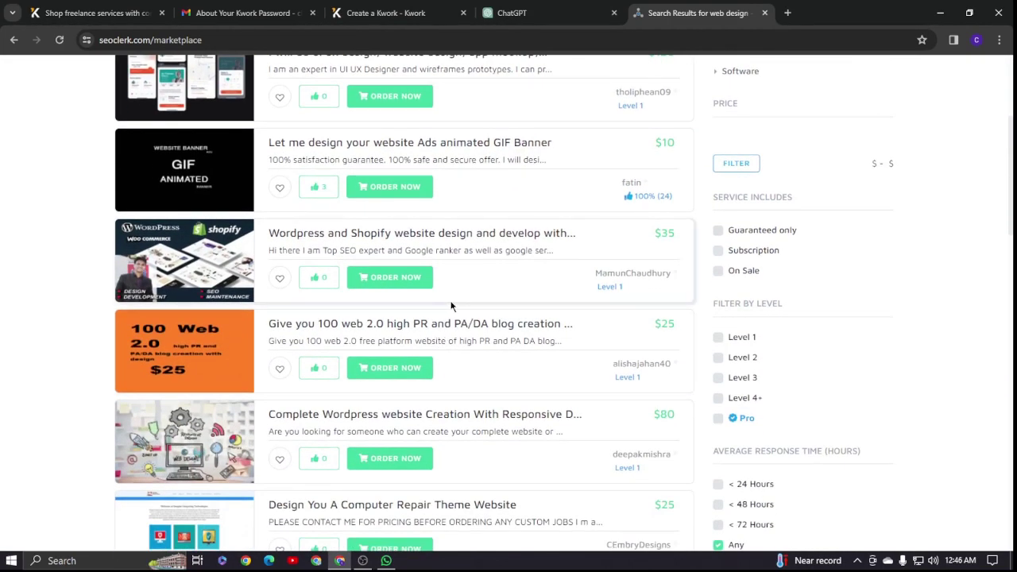
pyautogui.scroll(1, 449, 296)
pyautogui.scroll(-1, 448, 295)
pyautogui.scroll(-1, 449, 300)
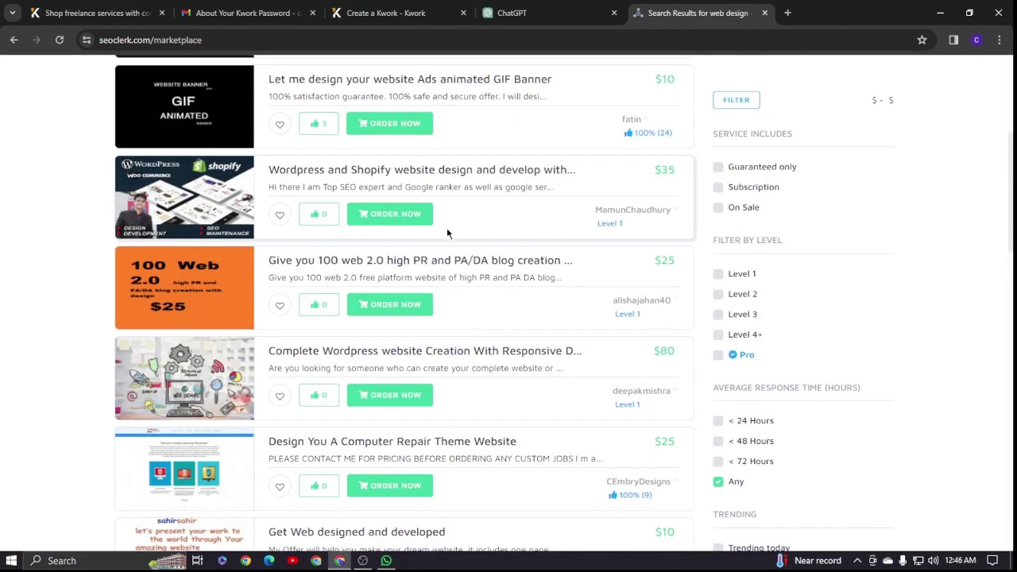
pyautogui.click(319, 170)
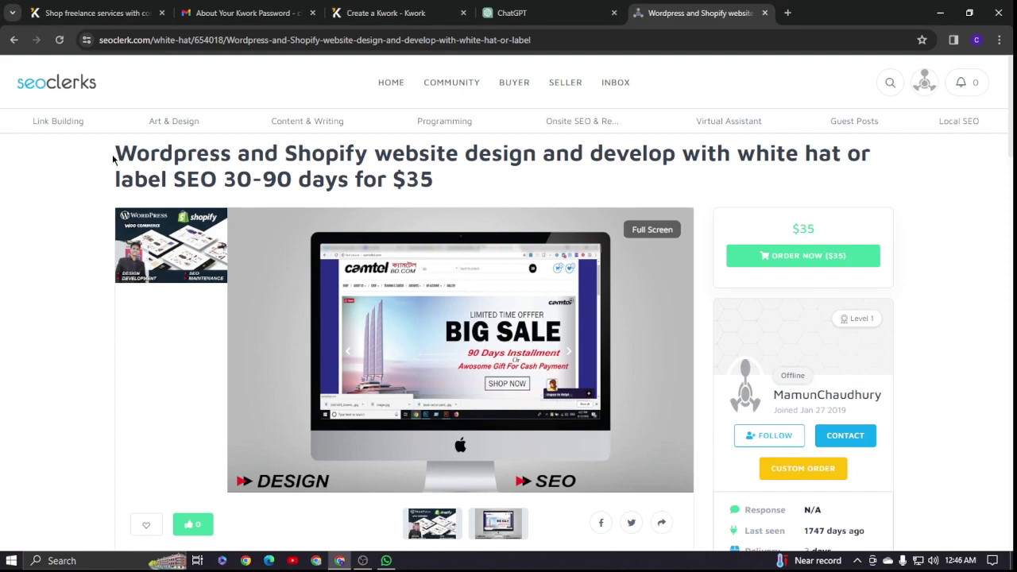
# - Copy the service title up to '30-90 days', leaving out the price
pyautogui.moveTo(117, 151); pyautogui.dragTo(348, 176)
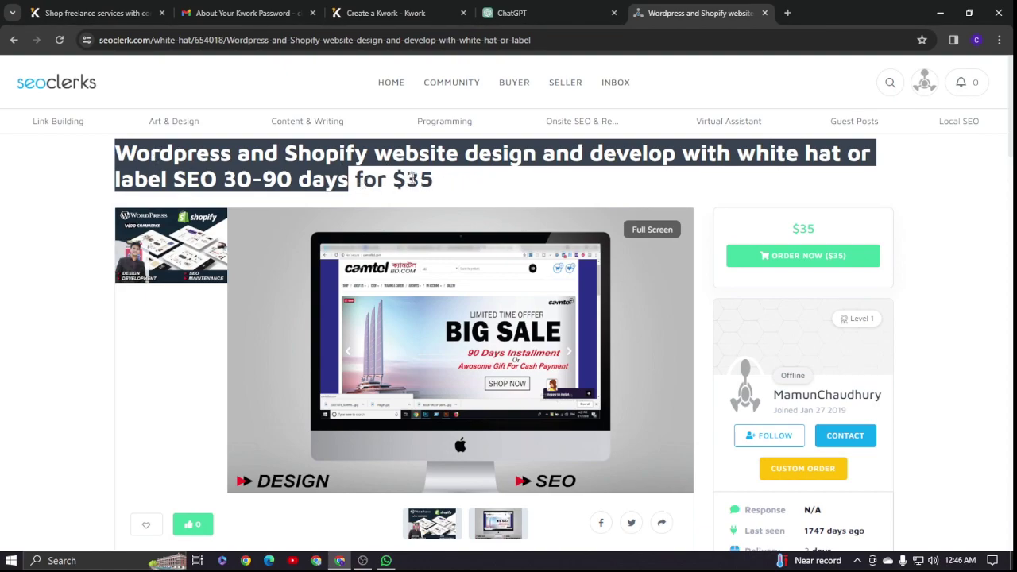
pyautogui.click(366, 15)
# - Paste the copied web design title into the kwork's Title field
pyautogui.click(302, 302)
pyautogui.write('...and develop with white hat or label SEO 30-90 days')
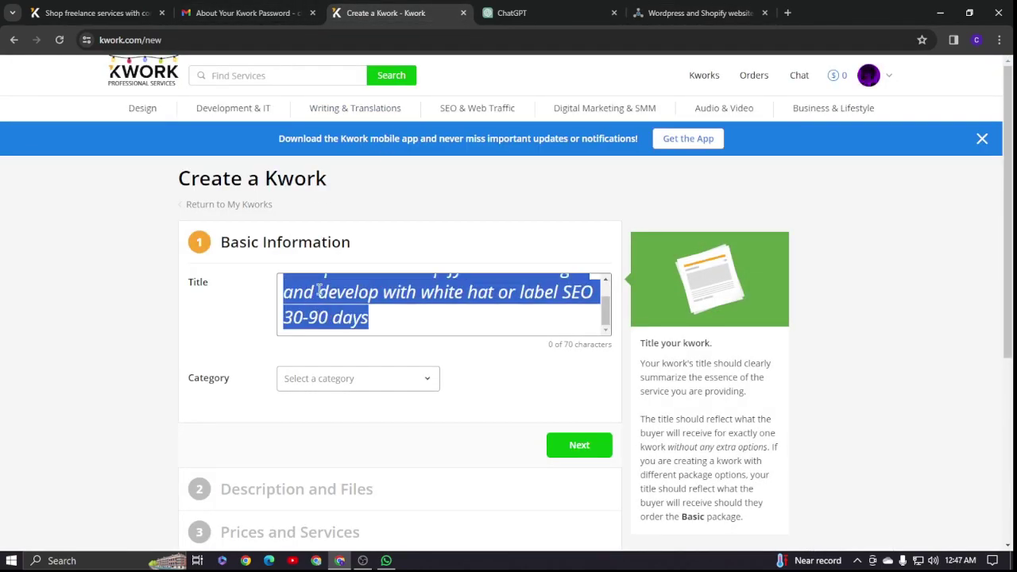
pyautogui.scroll(-1, 345, 287)
pyautogui.click(253, 283)
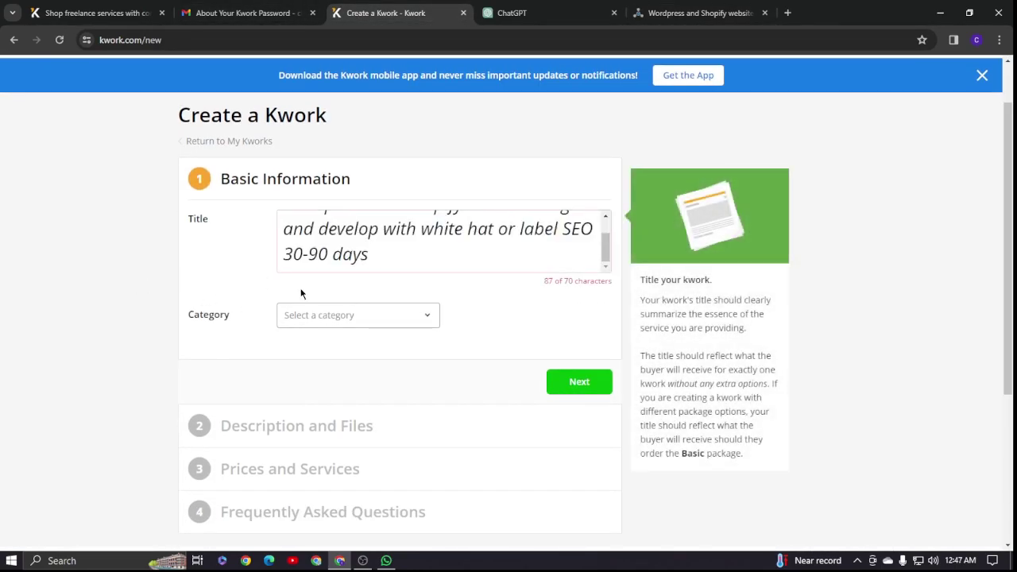
pyautogui.scroll(-1, 389, 274)
# - Set the kwork category to Design › Web & Mobile Design
pyautogui.click(421, 317)
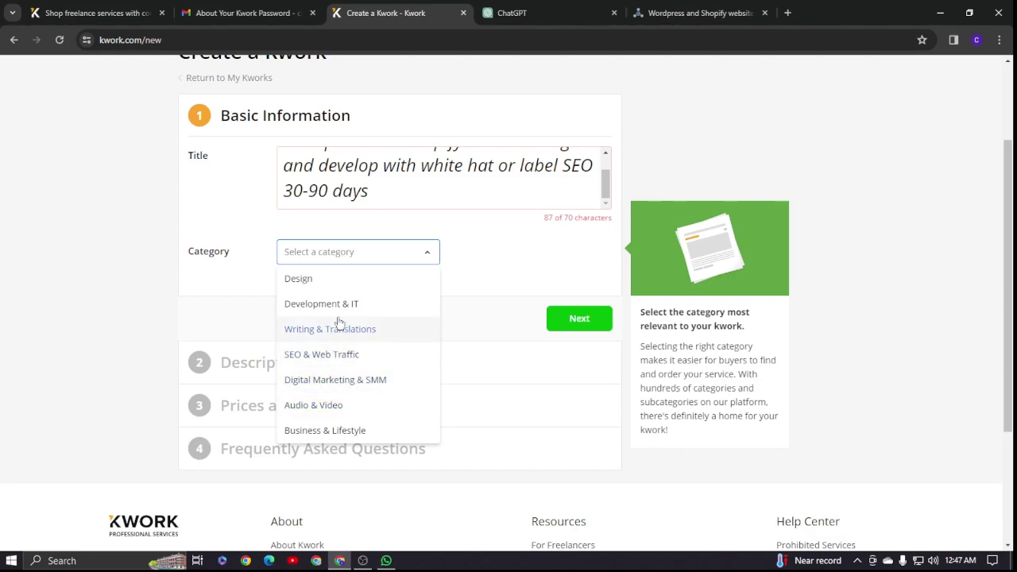
pyautogui.click(337, 289)
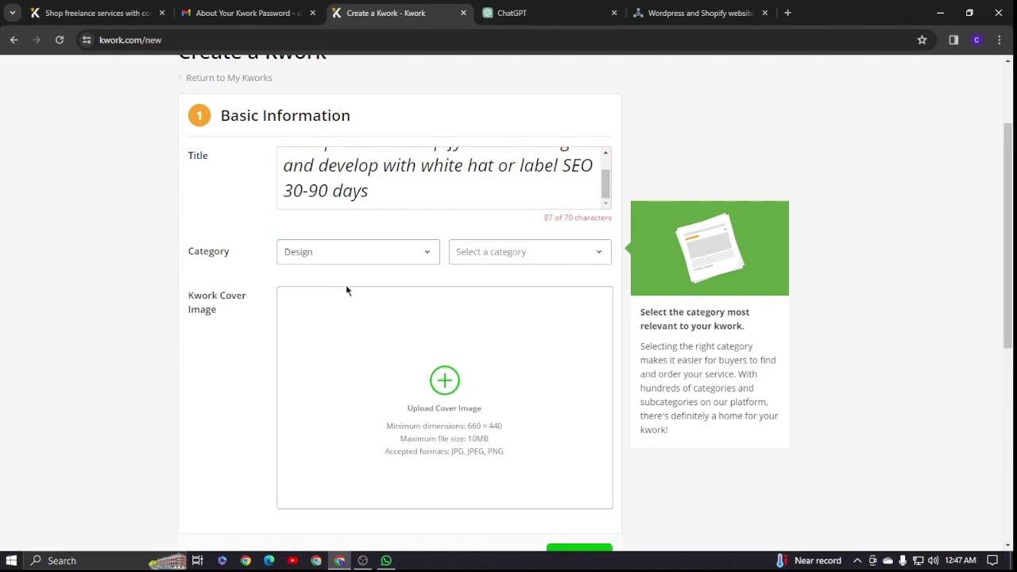
pyautogui.click(527, 259)
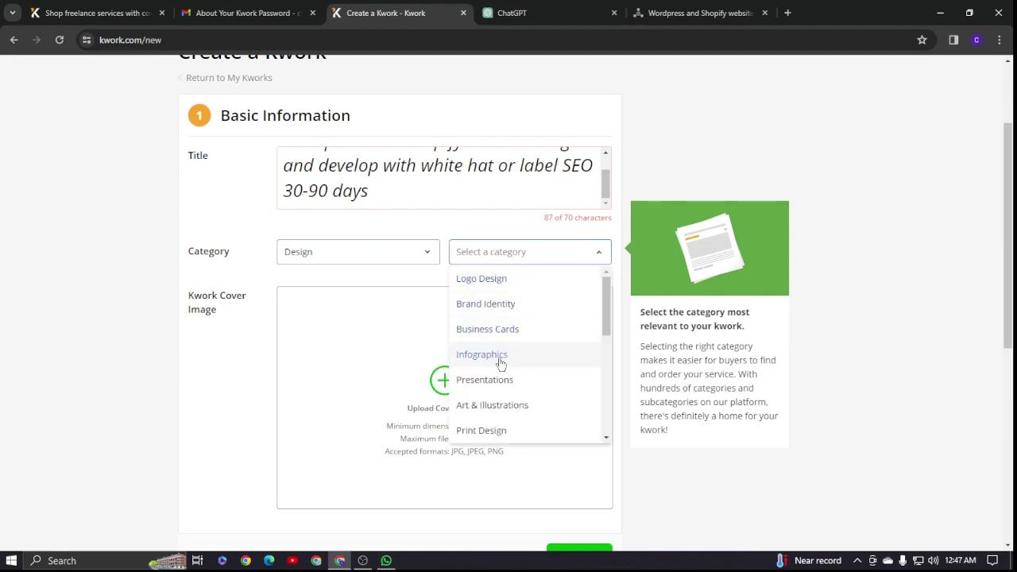
pyautogui.scroll(-2, 501, 358)
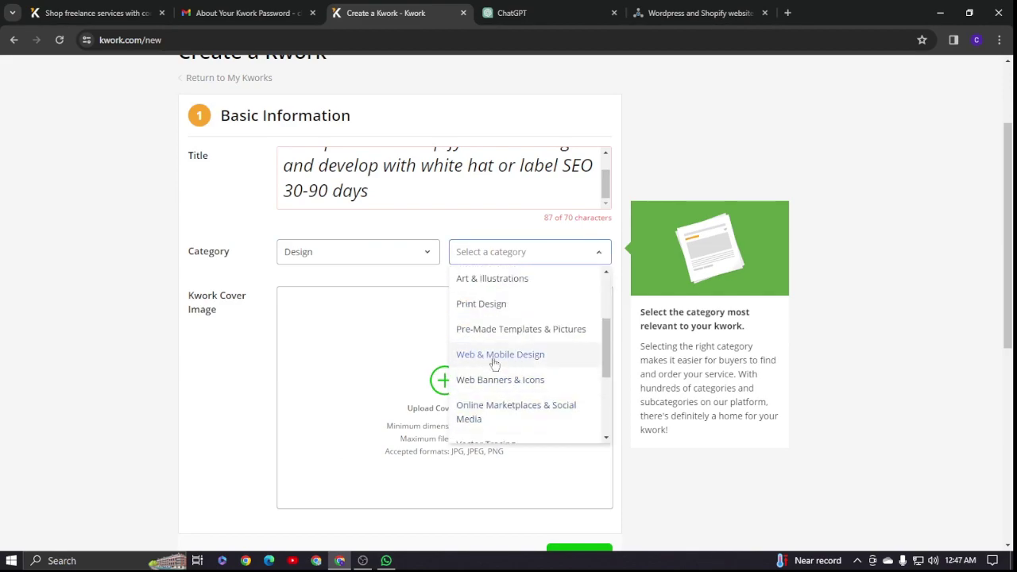
pyautogui.click(485, 356)
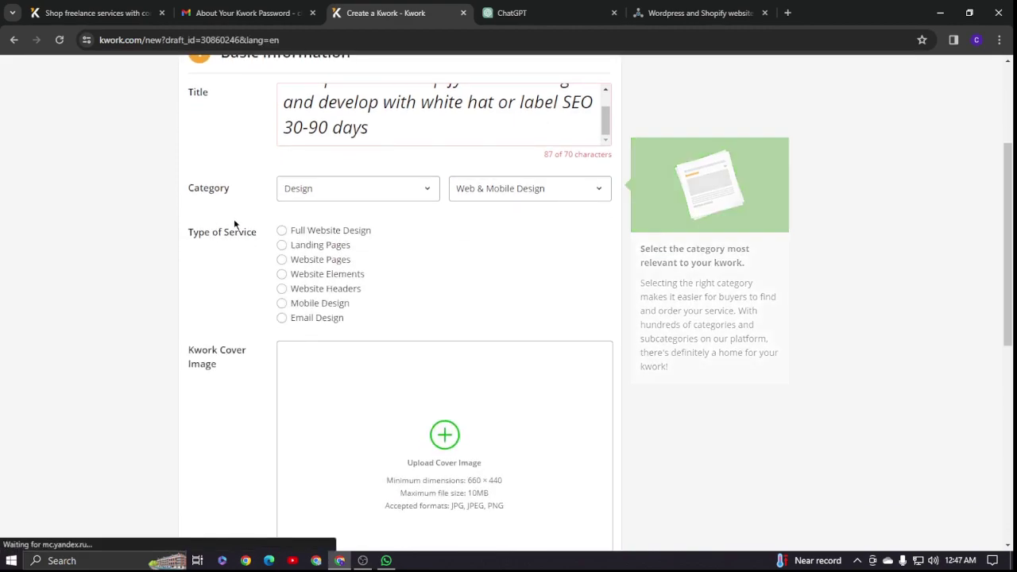
# - Trim the title to 'Wordpress and Shopify website design and develop', 49 of 70 characters
pyautogui.click(372, 268)
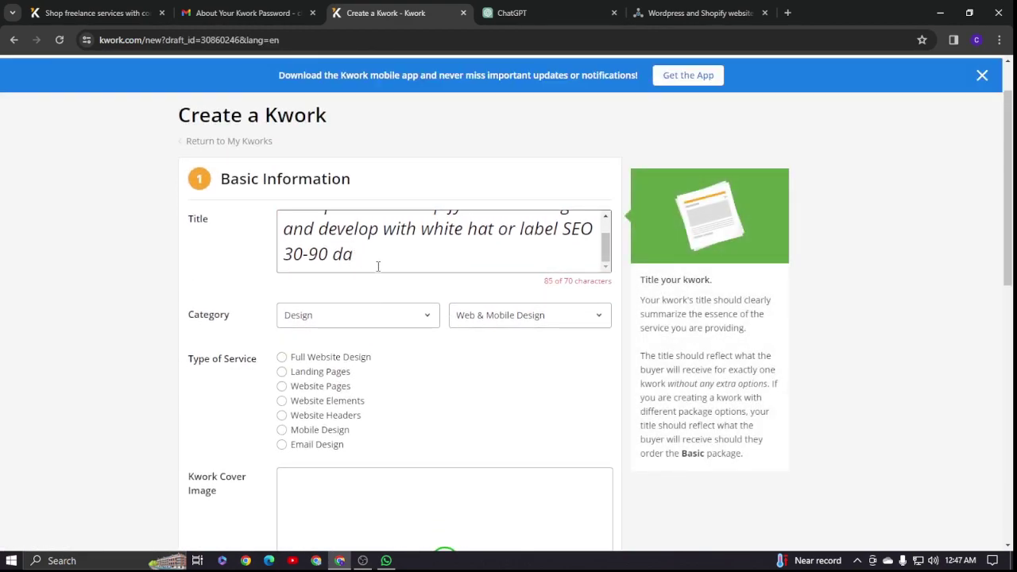
pyautogui.press('BackSpace')
pyautogui.press('BackSpace')
pyautogui.press('BackSpace')
pyautogui.press('BackSpace')
pyautogui.press('BackSpace')
pyautogui.press('BackSpace')
pyautogui.press('BackSpace')
pyautogui.press('BackSpace')
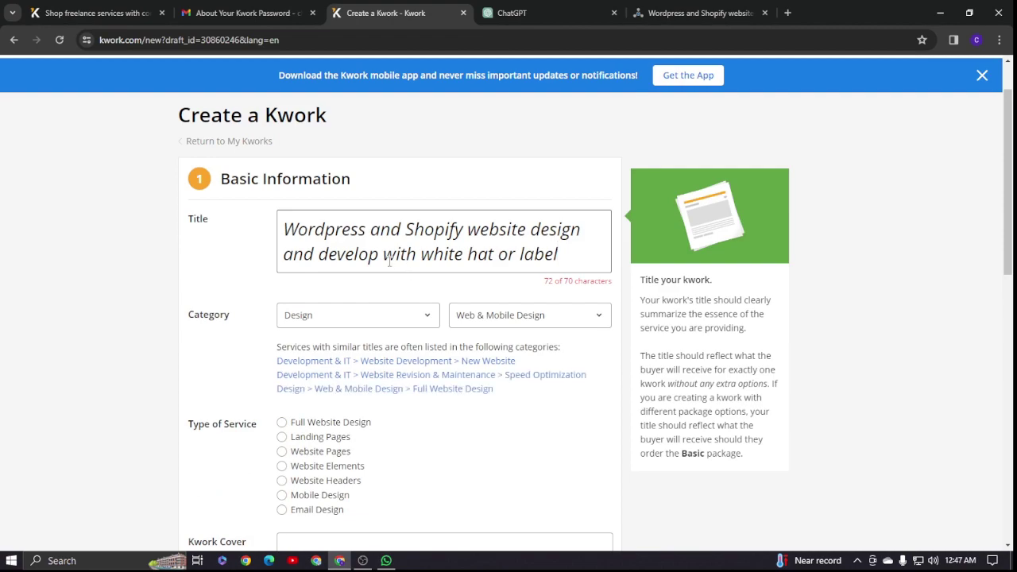
pyautogui.moveTo(385, 254); pyautogui.dragTo(561, 258)
pyautogui.press('BackSpace')
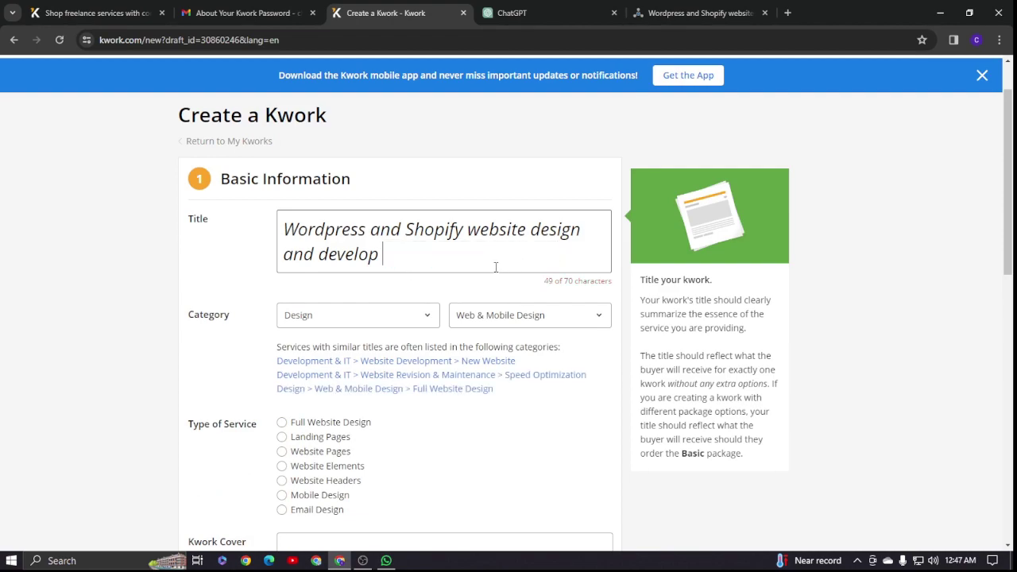
pyautogui.scroll(-1, 391, 264)
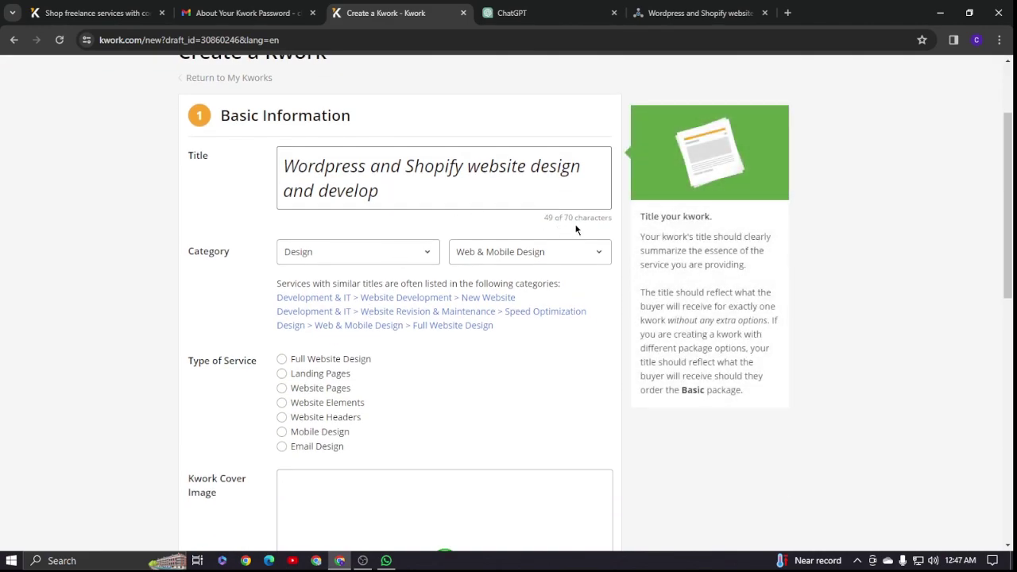
pyautogui.scroll(-2, 403, 255)
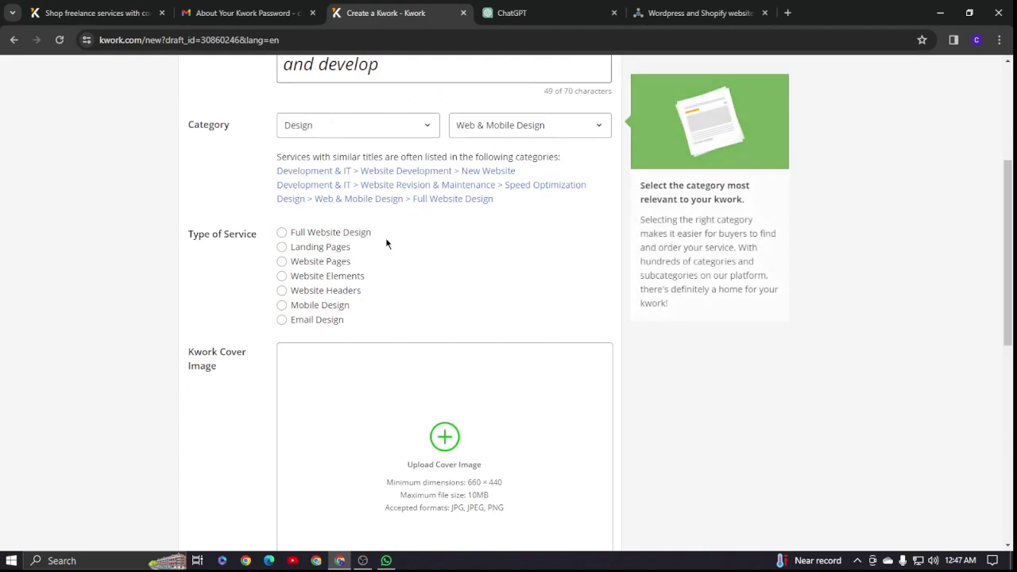
pyautogui.scroll(3, 393, 250)
pyautogui.scroll(-2, 498, 289)
pyautogui.scroll(-2, 404, 234)
pyautogui.scroll(2, 370, 240)
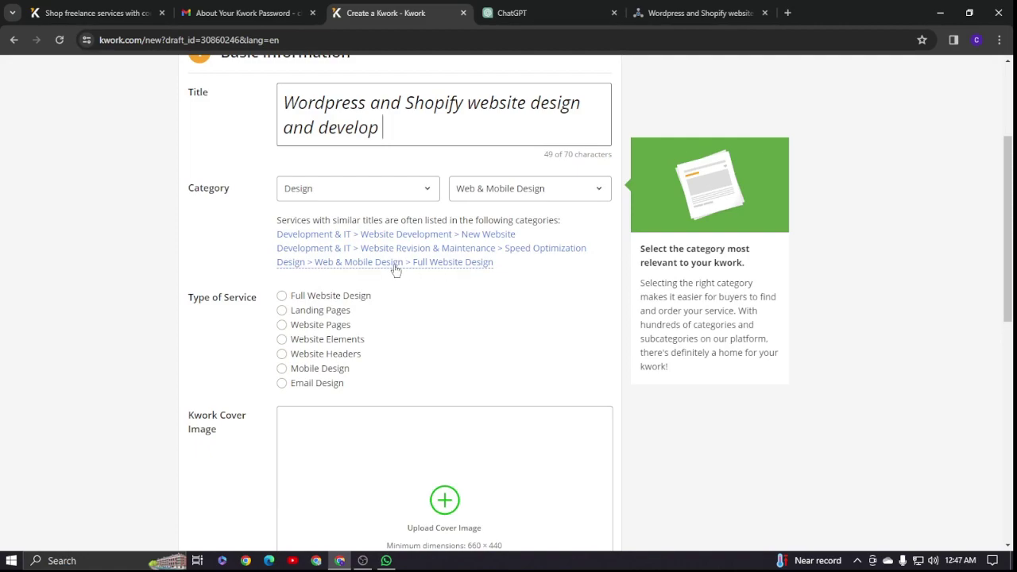
# - Set the service type to Full Website Design, marked as a new, confirmed original design
pyautogui.click(370, 295)
pyautogui.scroll(-1, 372, 293)
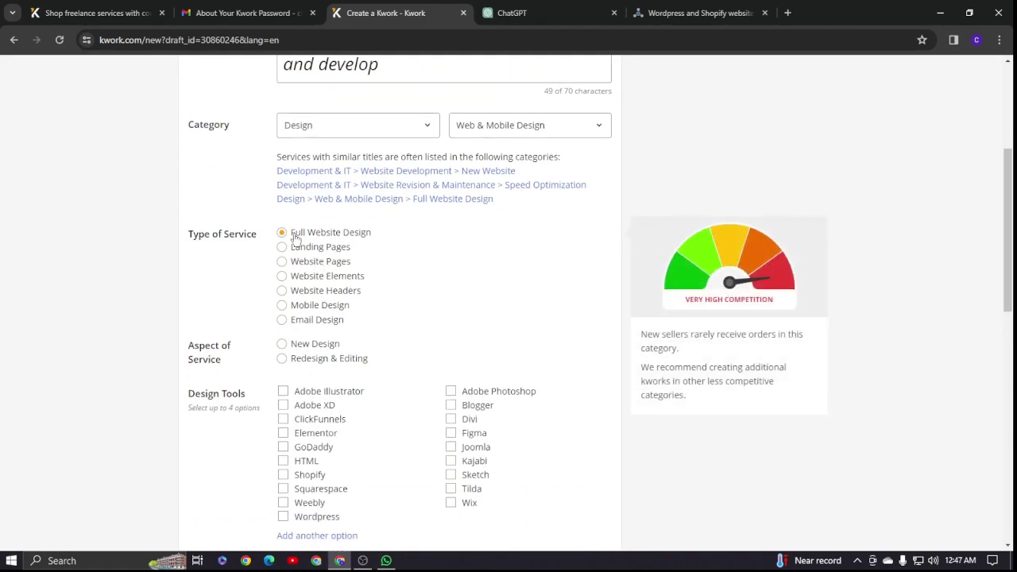
pyautogui.scroll(-1, 380, 254)
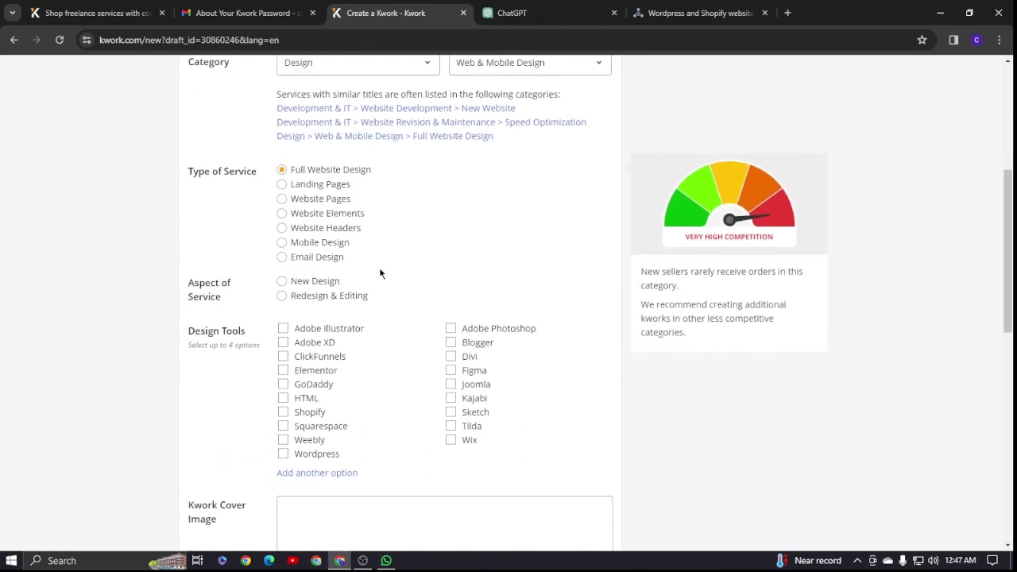
pyautogui.click(282, 282)
pyautogui.scroll(-2, 398, 275)
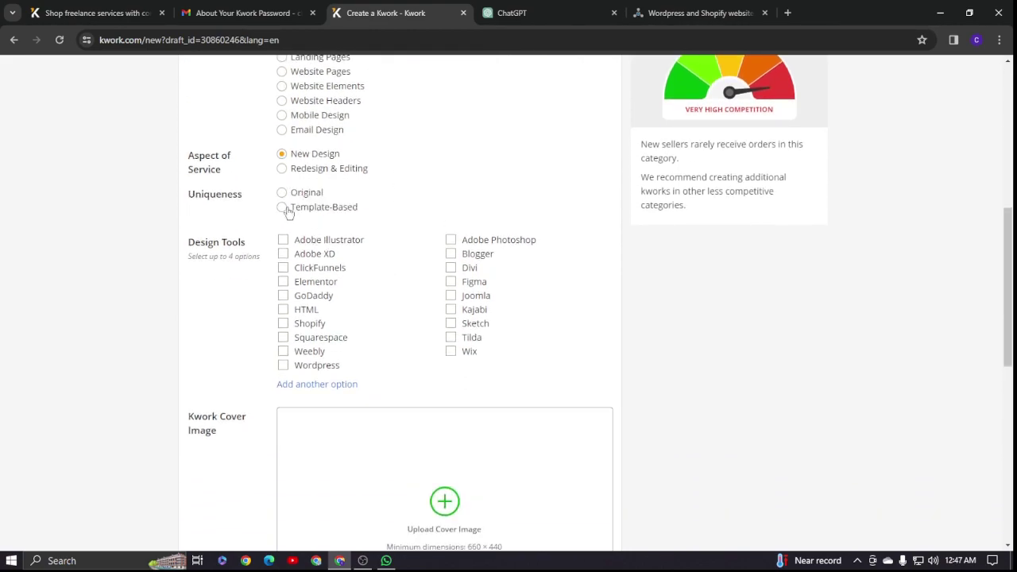
pyautogui.click(282, 194)
pyautogui.click(499, 349)
# - Tick Adobe Illustrator, Adobe XD, ClickFunnels and Elementor as design tools, then select the title
pyautogui.click(284, 240)
pyautogui.click(283, 253)
pyautogui.click(284, 268)
pyautogui.click(284, 282)
pyautogui.scroll(-3, 340, 289)
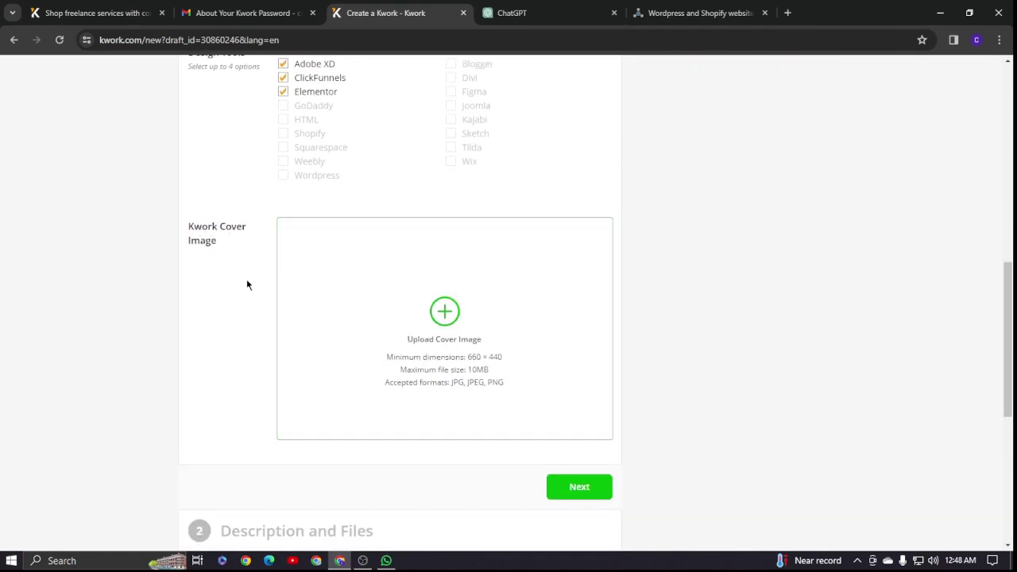
pyautogui.moveTo(366, 297)
pyautogui.scroll(-1, 366, 297)
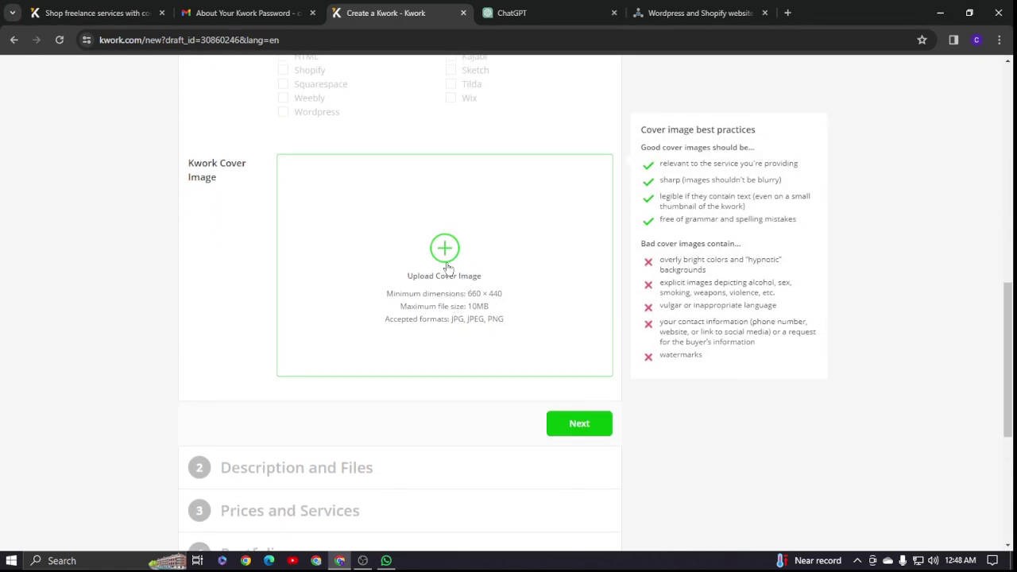
pyautogui.scroll(10, 389, 243)
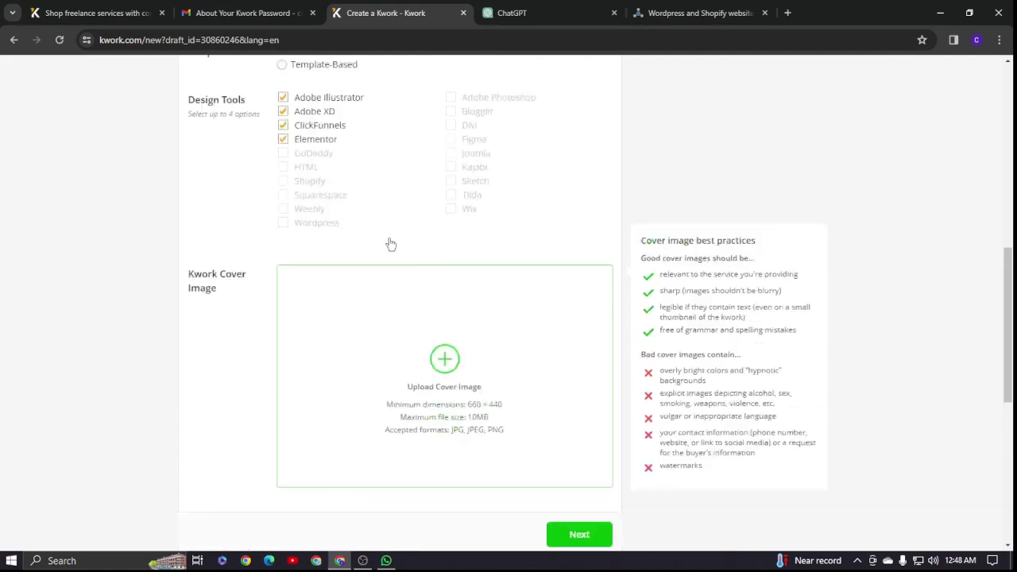
pyautogui.moveTo(290, 293); pyautogui.dragTo(399, 328)
pyautogui.hotkey('ctrl', 'c')
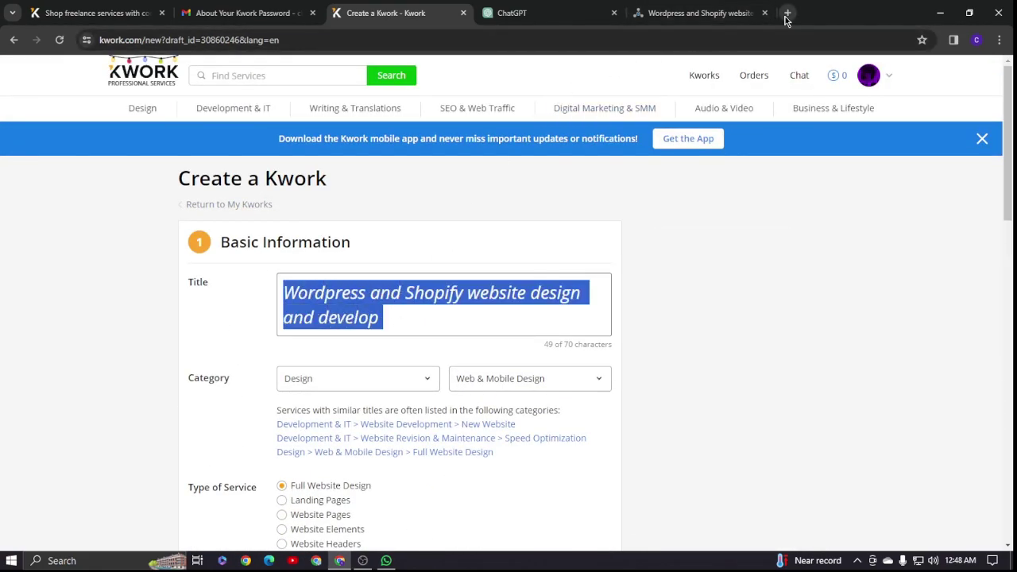
# - Search Google Images for the listing title and preview the kwork.com WordPress and Shopify image
pyautogui.click(788, 13)
pyautogui.click(401, 250)
pyautogui.hotkey('ctrl', 'v')
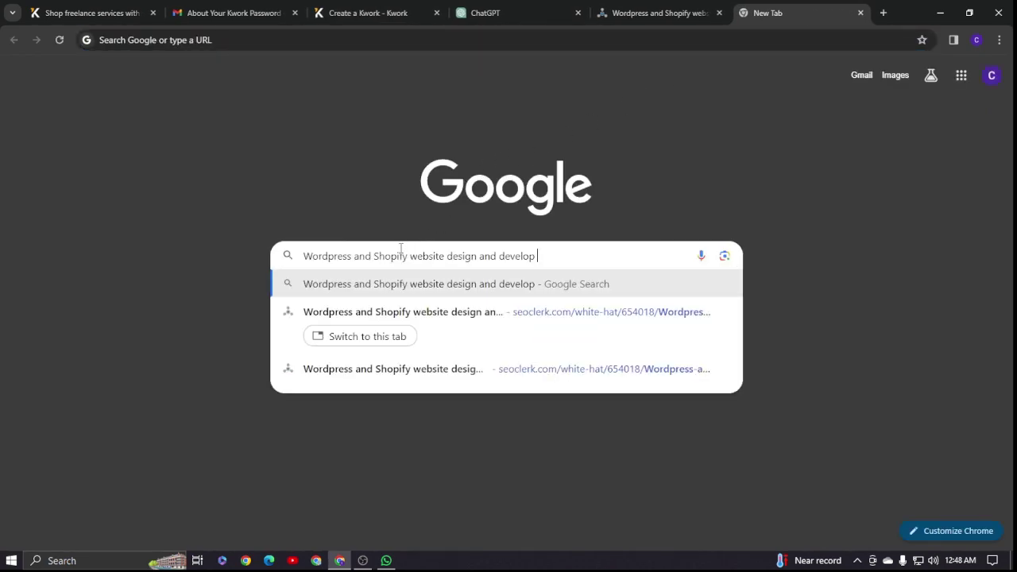
pyautogui.press('Return')
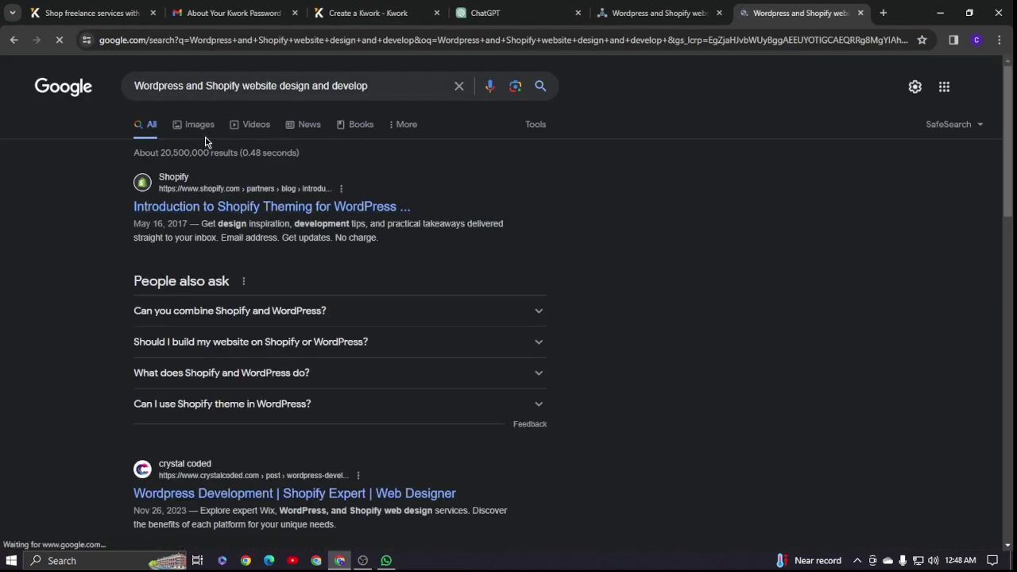
pyautogui.click(199, 131)
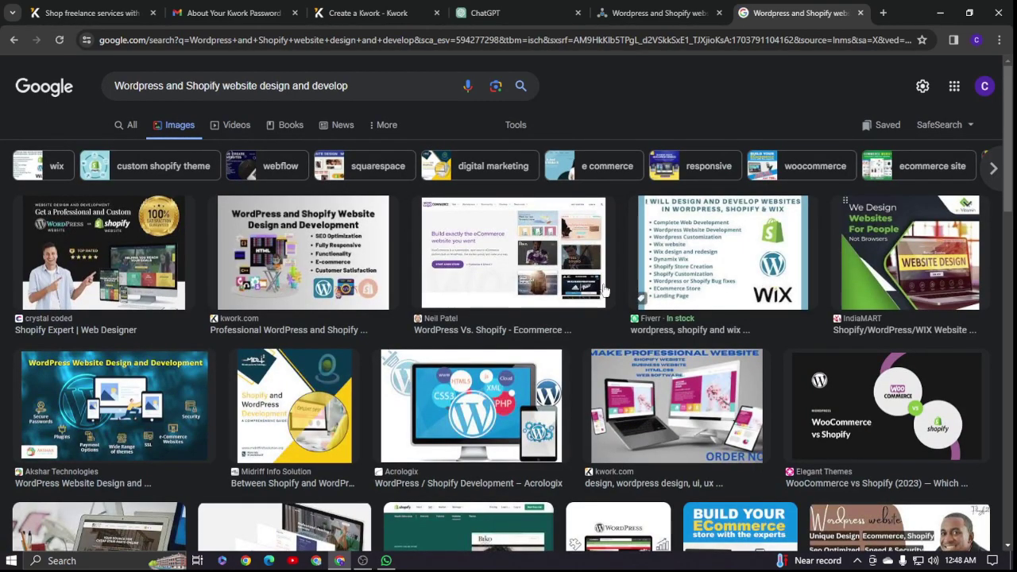
pyautogui.scroll(-1, 422, 274)
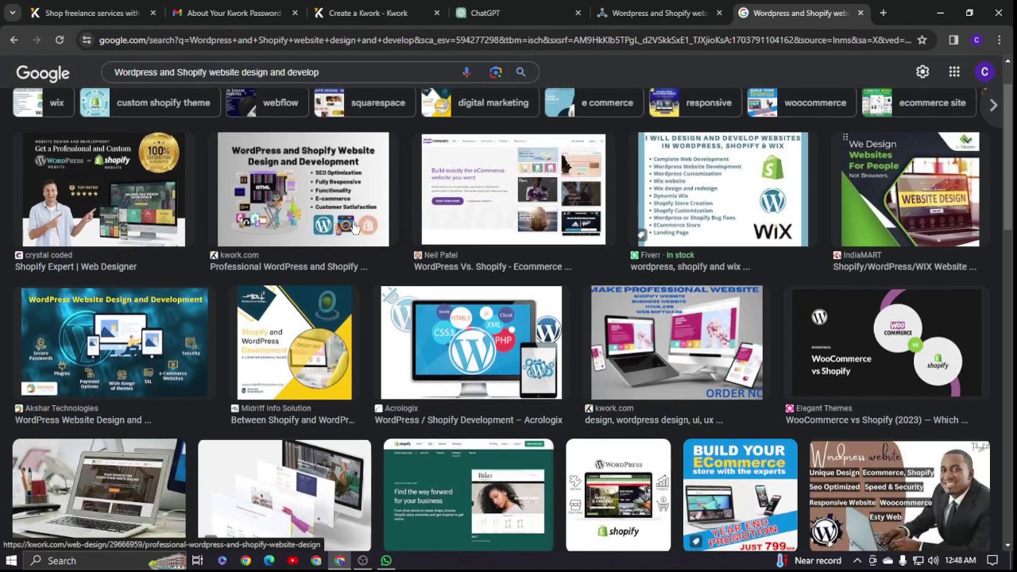
pyautogui.click(312, 191)
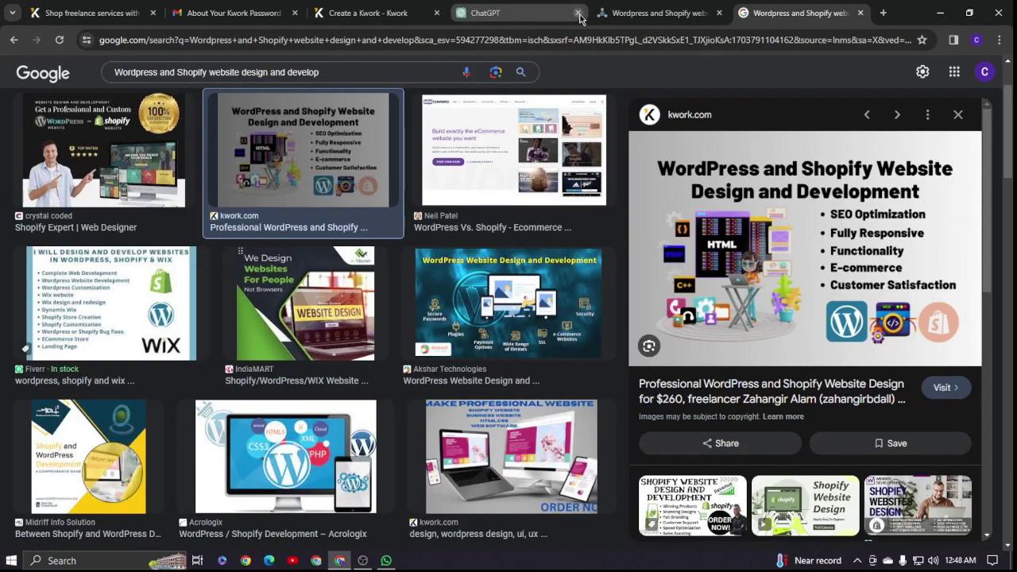
# - Save the WordPress and Shopify image as a jpg on Local Disk (D:) and drag it into the cover upload
pyautogui.click(632, 14)
pyautogui.click(366, 12)
pyautogui.scroll(-9, 467, 334)
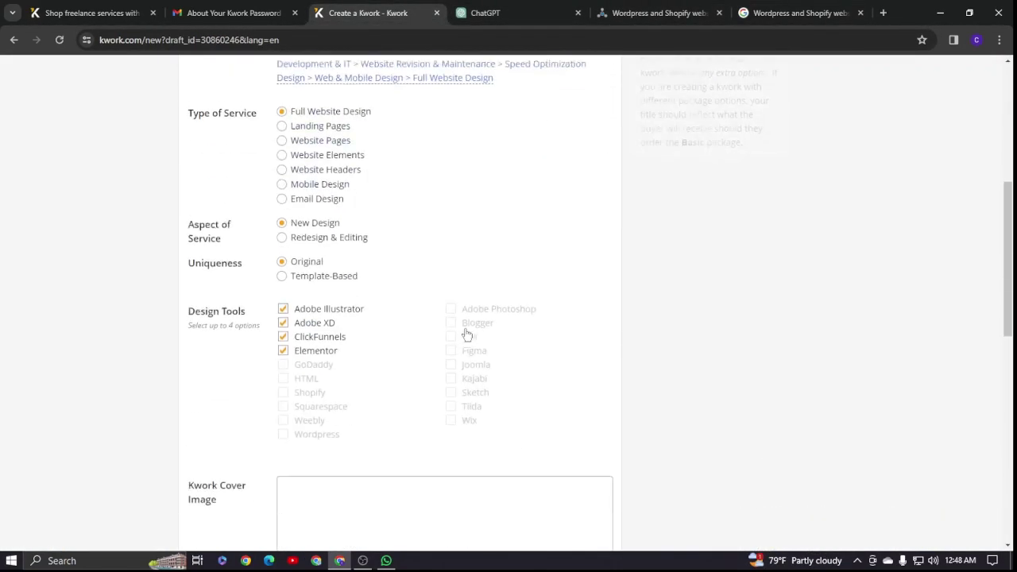
pyautogui.moveTo(517, 334)
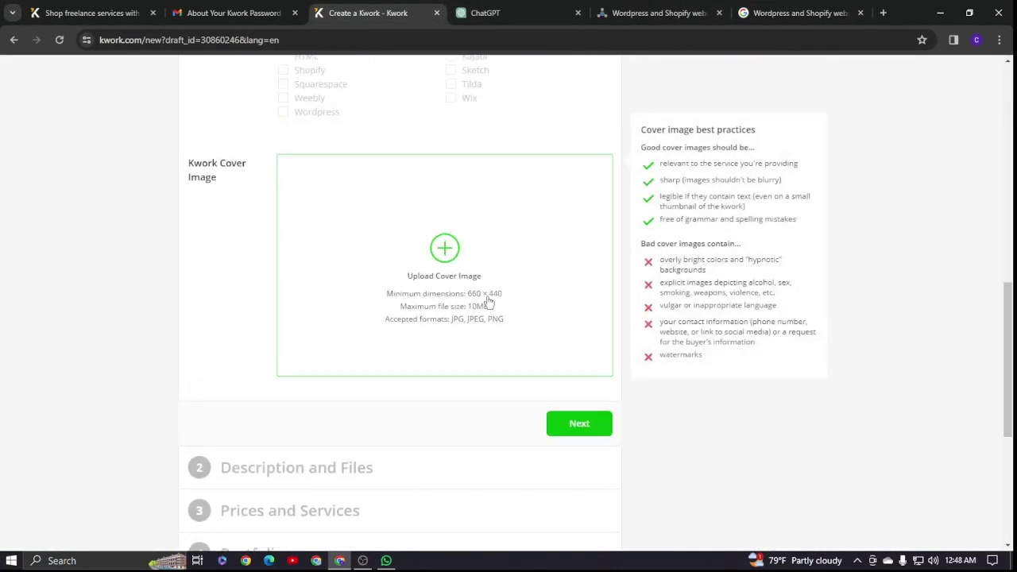
pyautogui.click(768, 13)
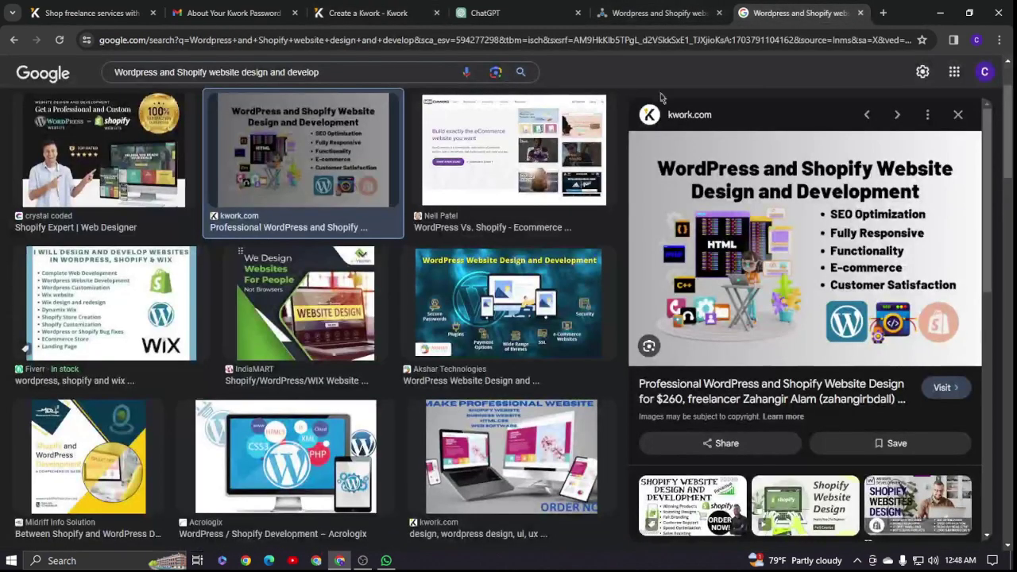
pyautogui.rightClick(779, 249)
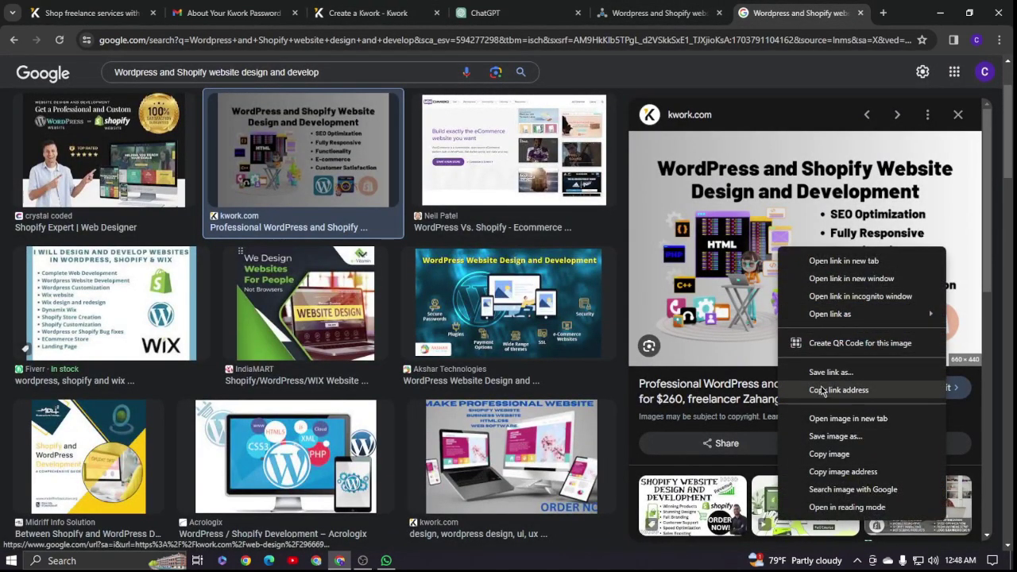
pyautogui.click(835, 436)
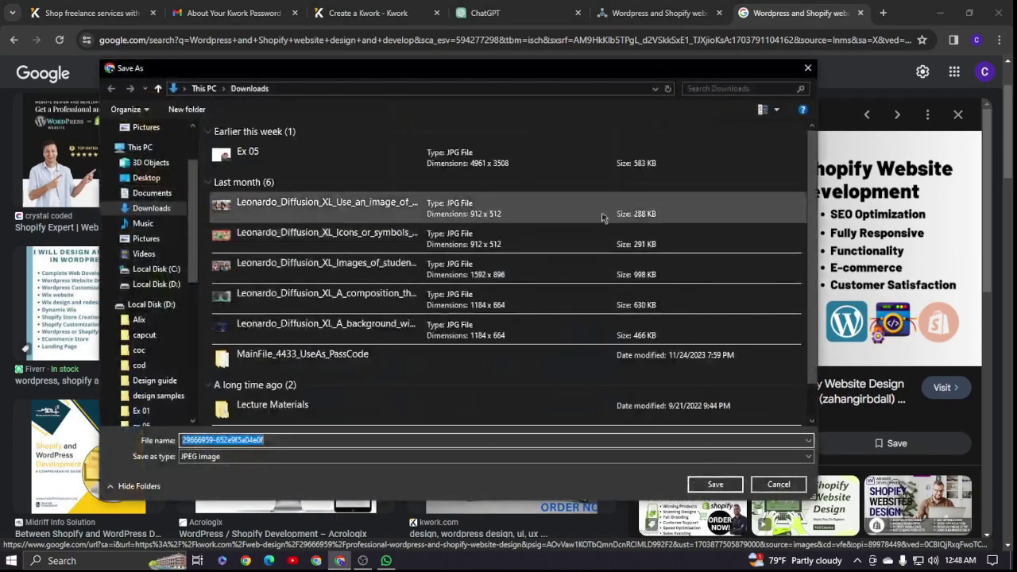
pyautogui.click(151, 305)
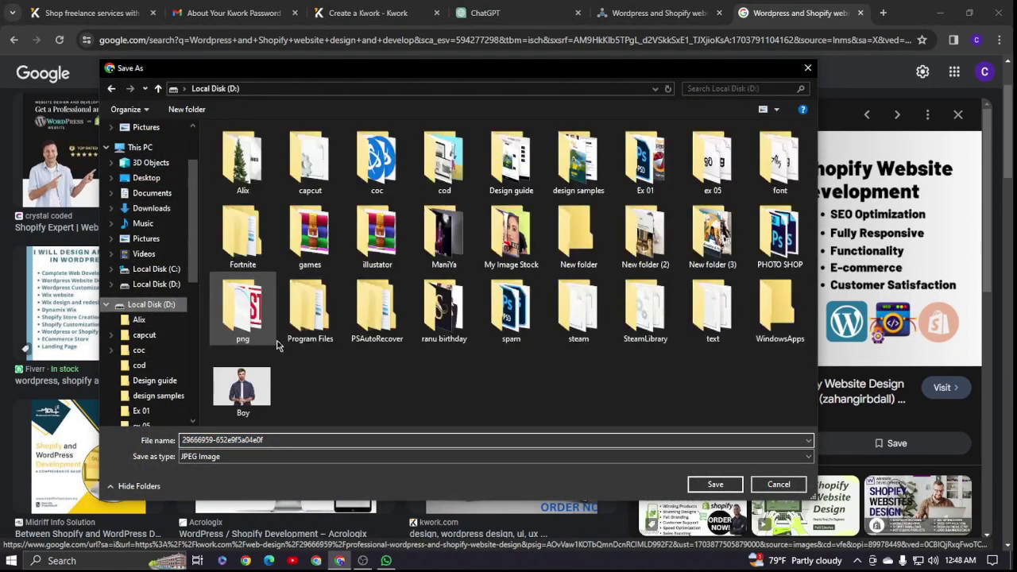
pyautogui.click(726, 487)
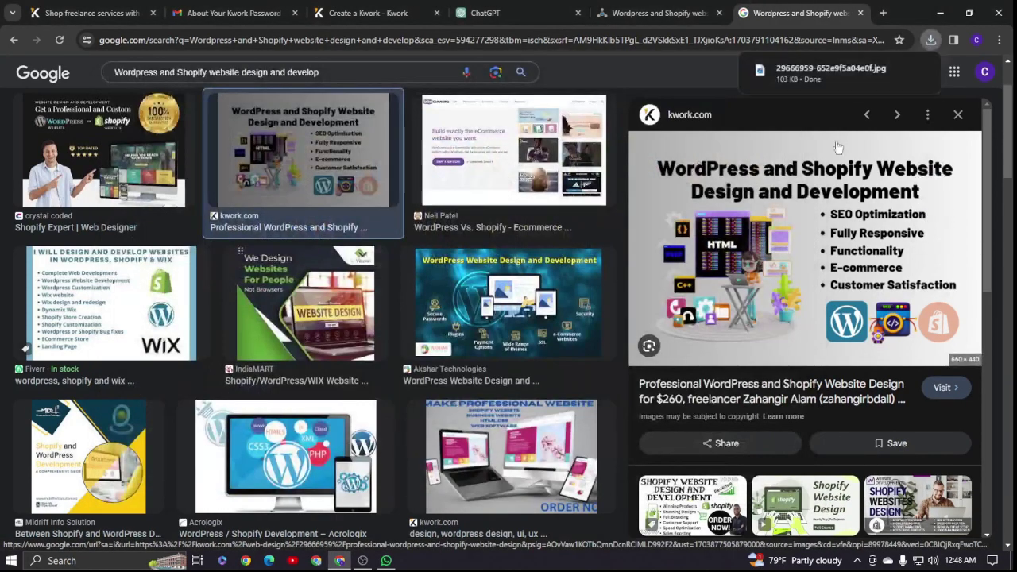
pyautogui.moveTo(383, 7); pyautogui.dragTo(479, 310)
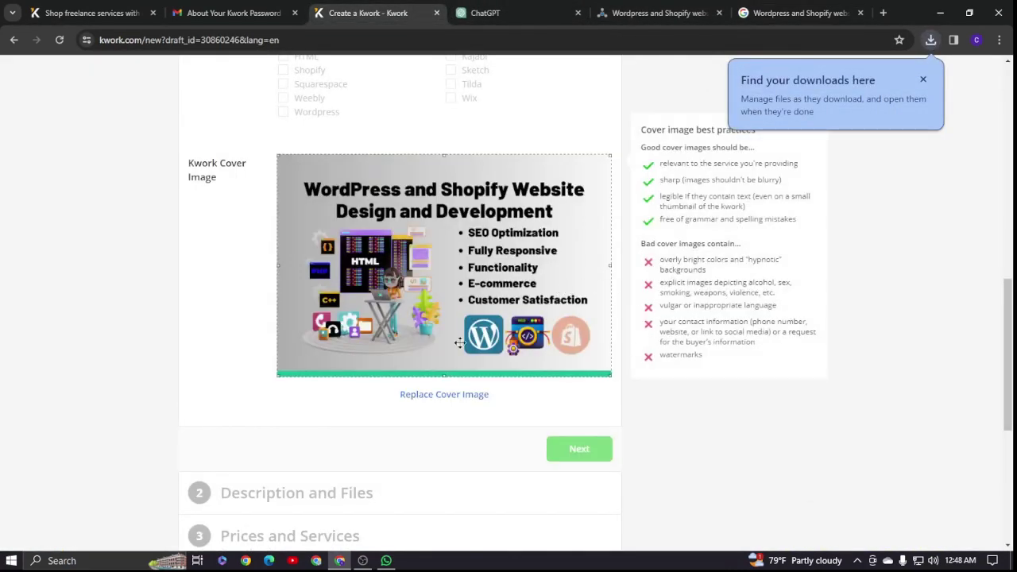
# - Advance to the Description and Files step and select the listing title text
pyautogui.scroll(-2, 499, 348)
pyautogui.scroll(-1, 499, 348)
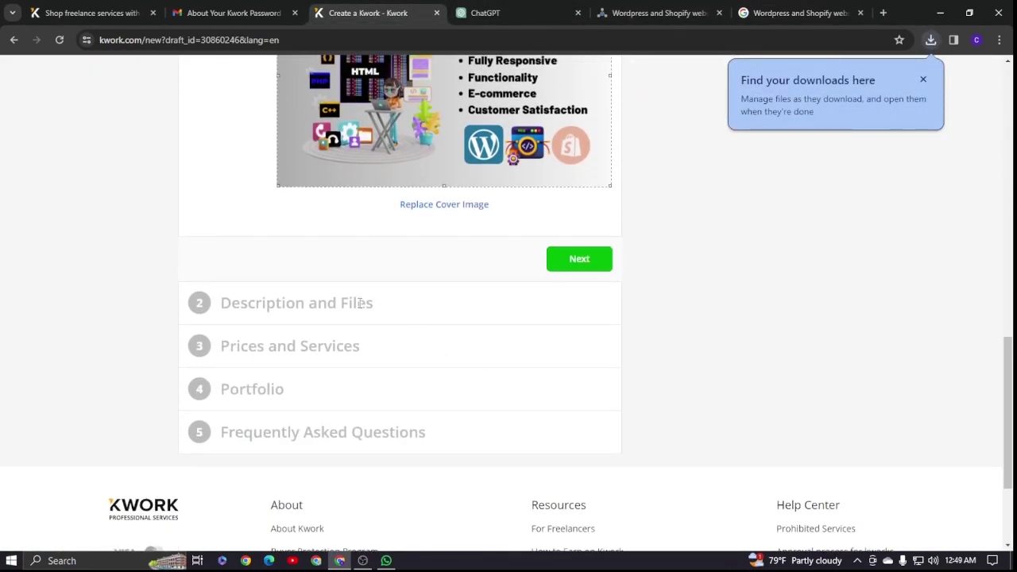
pyautogui.click(570, 267)
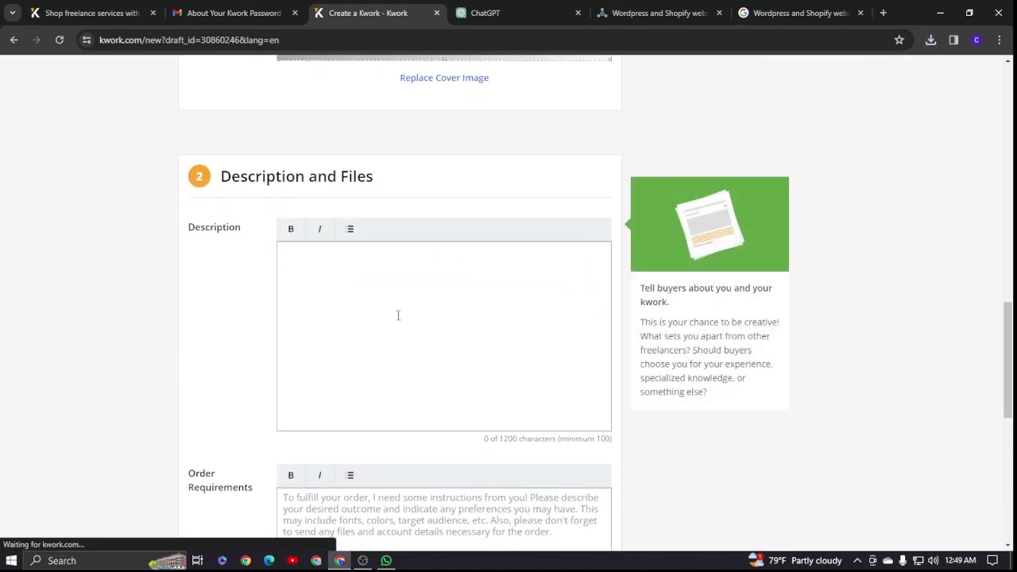
pyautogui.scroll(15, 389, 316)
pyautogui.moveTo(286, 292); pyautogui.dragTo(397, 318)
pyautogui.hotkey('ctrl', 'c')
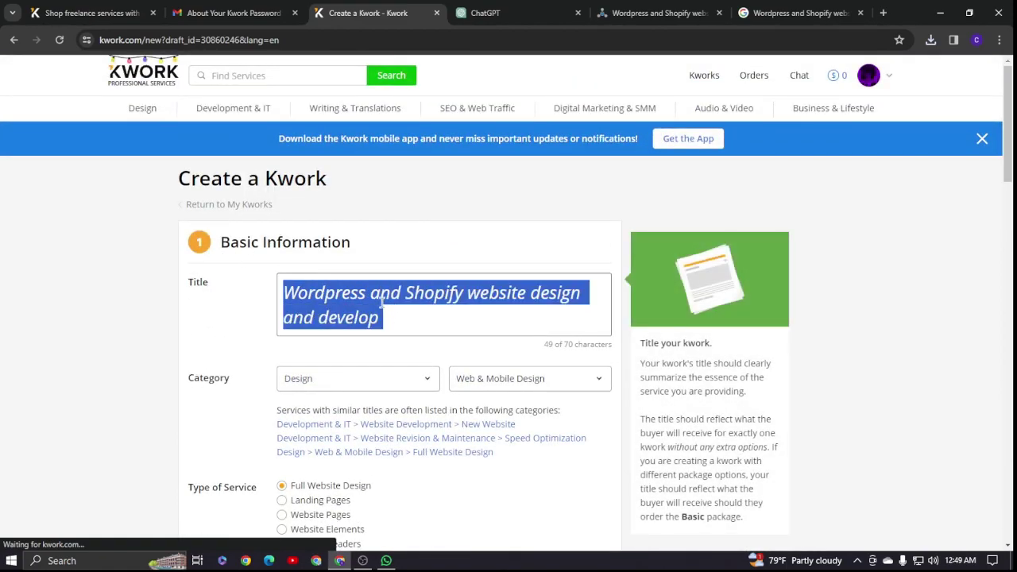
# - Ask ChatGPT for a description by sending the pasted title plus 'in discription'
pyautogui.click(486, 12)
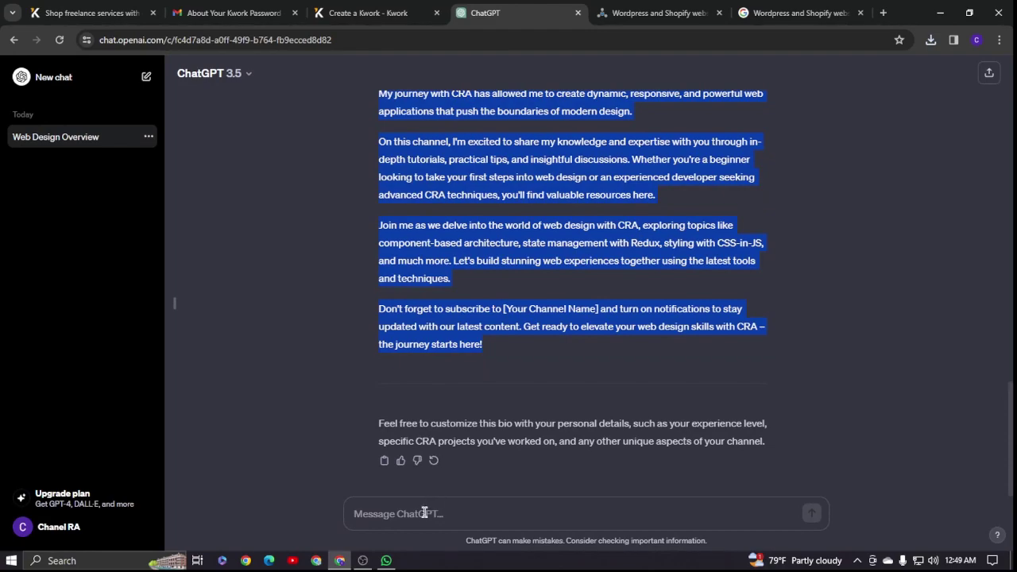
pyautogui.hotkey('ctrl', 'v')
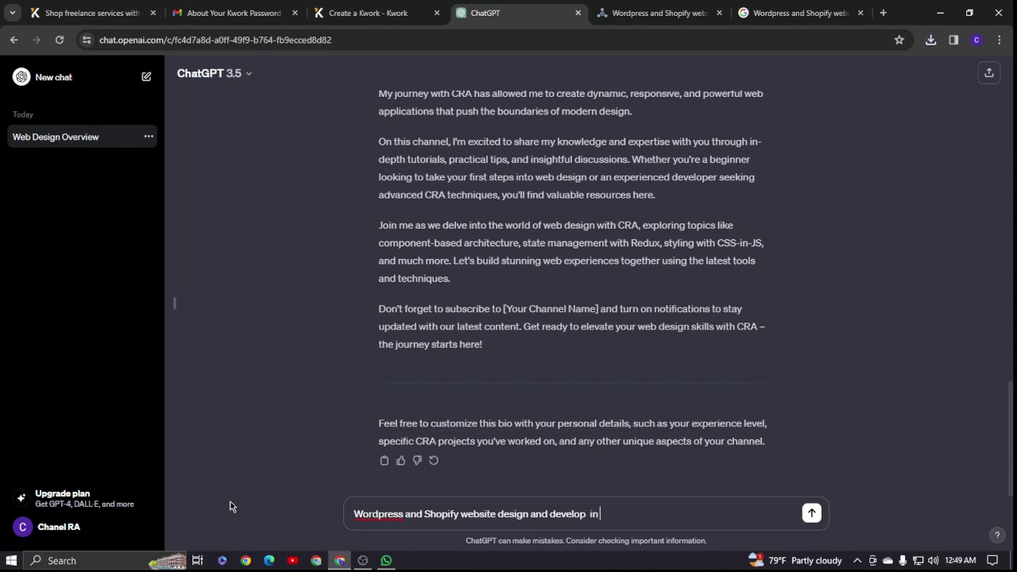
pyautogui.write('cribtion')
pyautogui.press('Return')
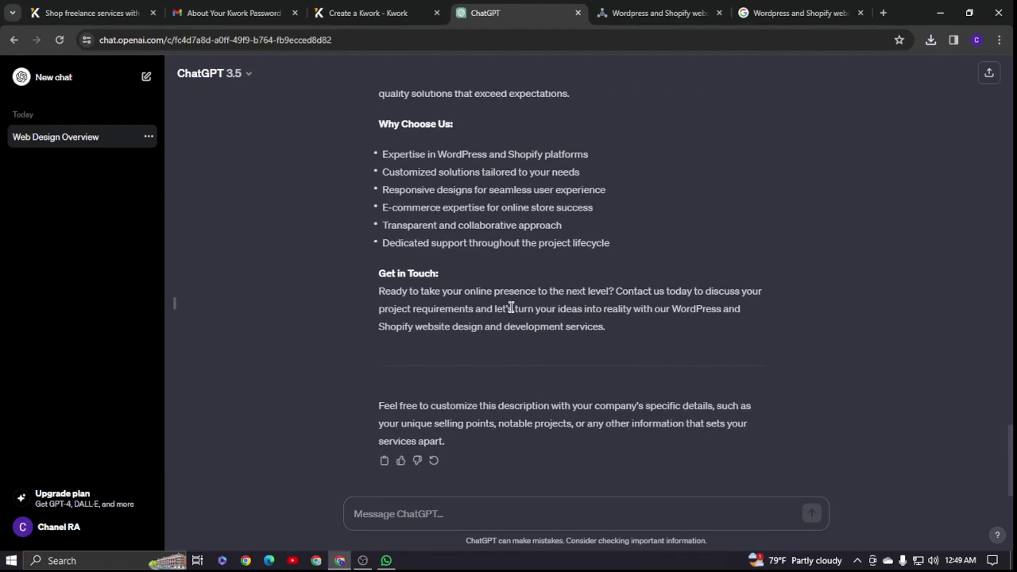
# - Select the reply from About Our Services to the end and return to the Kwork form
pyautogui.scroll(10, 501, 313)
pyautogui.scroll(-2, 490, 314)
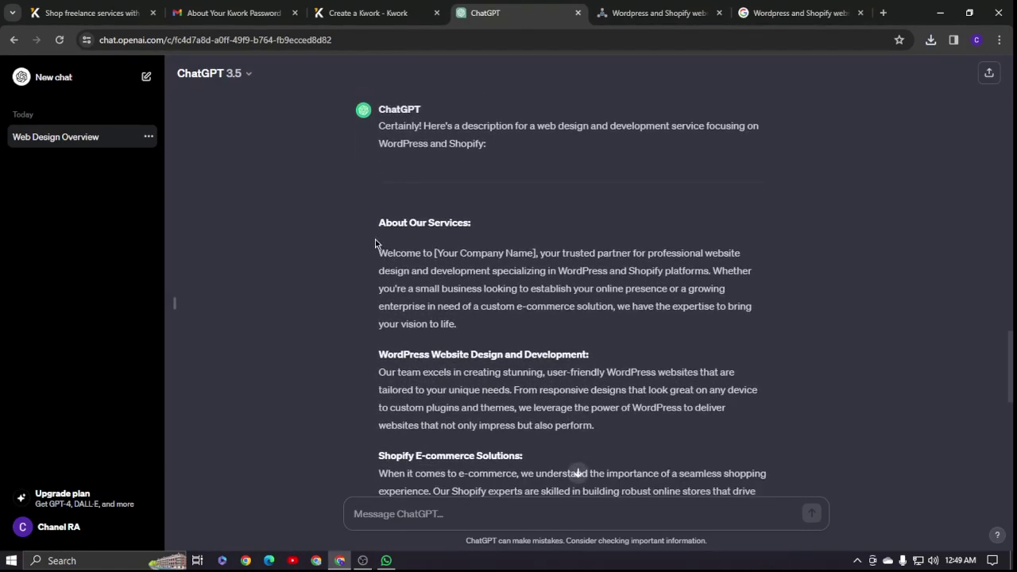
pyautogui.moveTo(378, 126); pyautogui.dragTo(547, 390)
pyautogui.click(333, 294)
pyautogui.moveTo(380, 223); pyautogui.dragTo(606, 334)
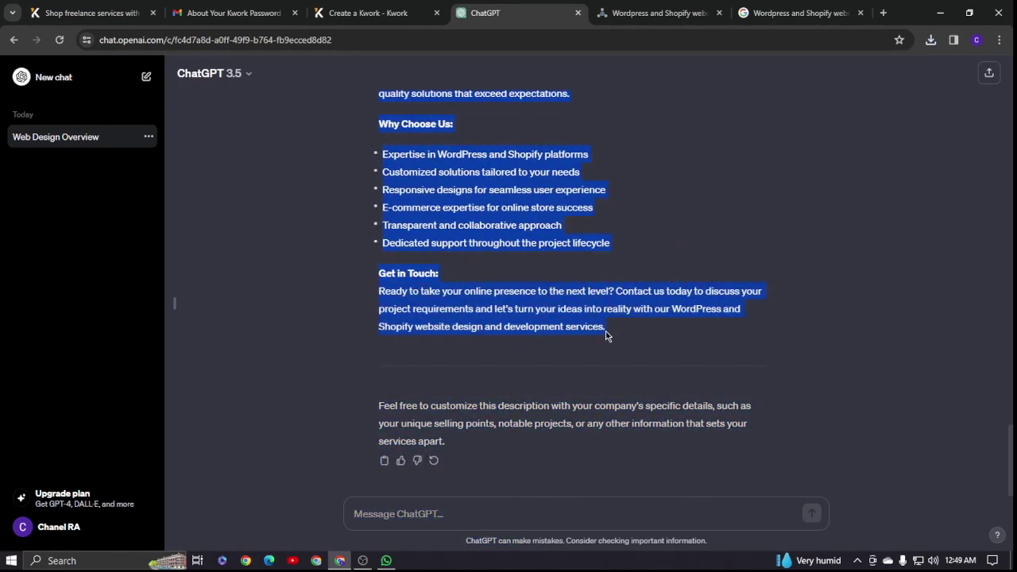
pyautogui.click(368, 13)
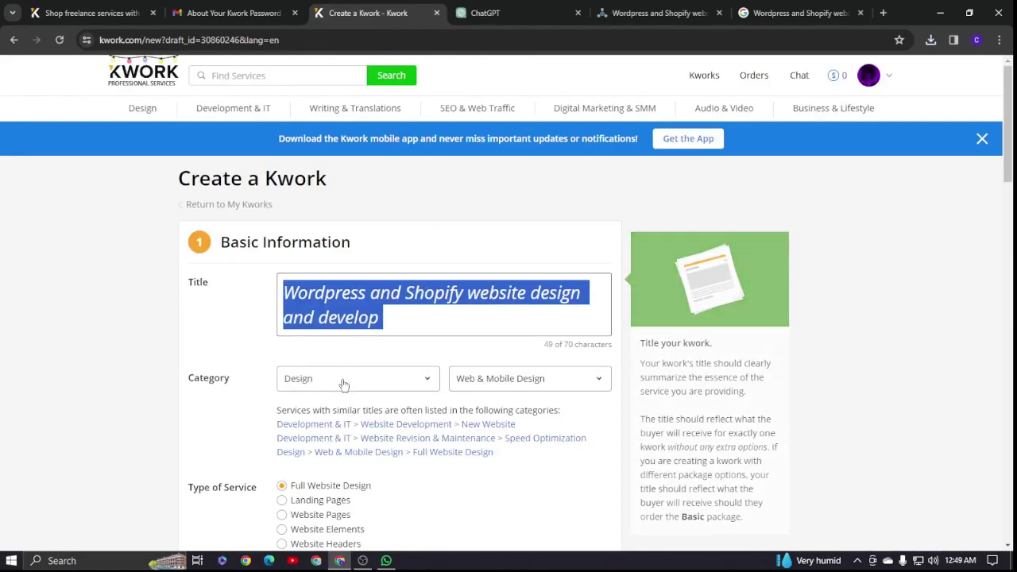
# - Paste the ChatGPT description into the empty Description box
pyautogui.scroll(-15, 352, 403)
pyautogui.scroll(3, 364, 383)
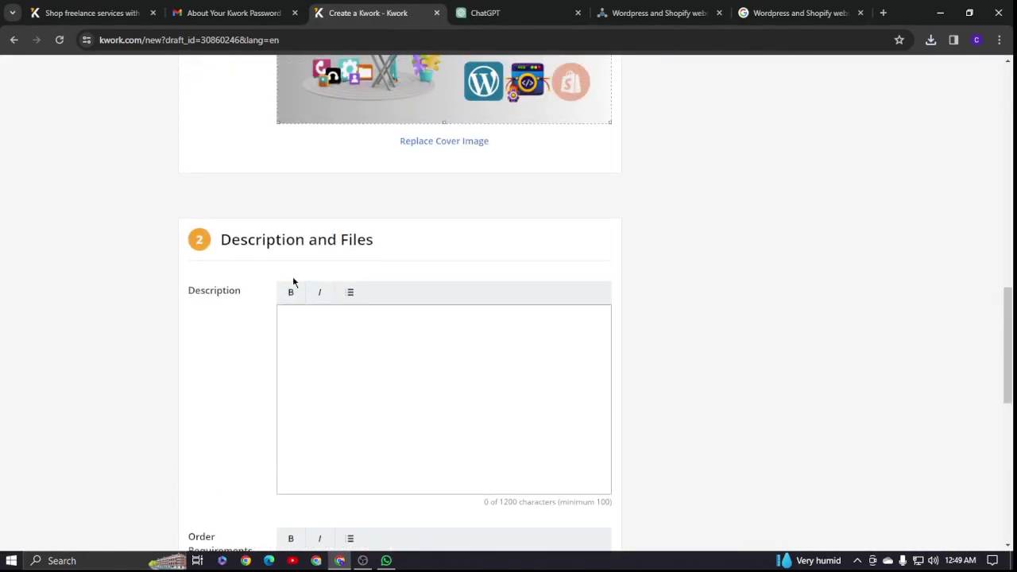
pyautogui.click(291, 325)
pyautogui.hotkey('ctrl', 'v')
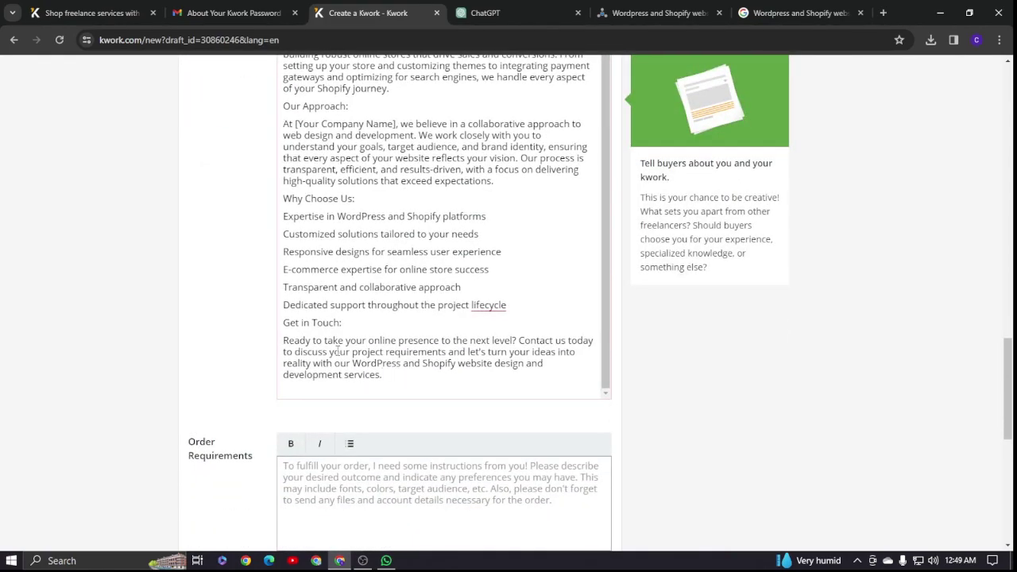
# - Delete the Our Approach, Shopify E-commerce Solutions and 'Ready to take' paragraphs, leaving 983 characters
pyautogui.scroll(3, 326, 346)
pyautogui.scroll(5, 347, 276)
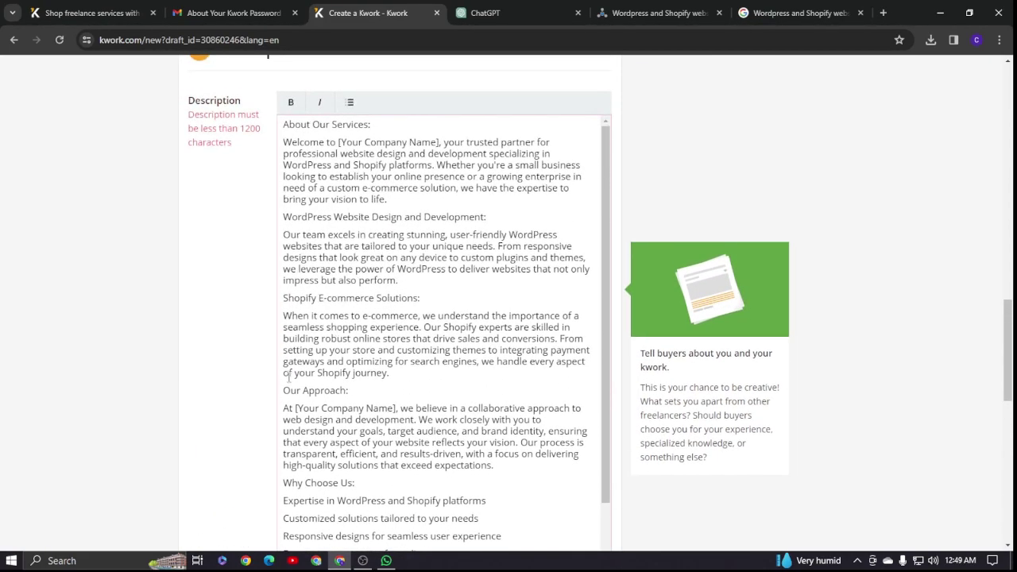
pyautogui.moveTo(284, 388); pyautogui.dragTo(499, 467)
pyautogui.press('BackSpace')
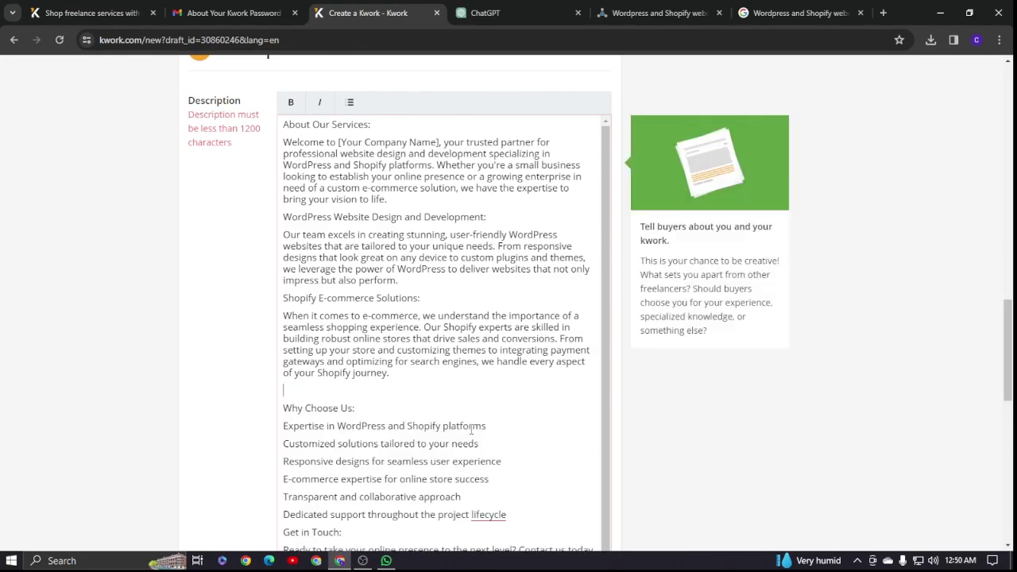
pyautogui.scroll(3, 245, 346)
pyautogui.scroll(-5, 287, 334)
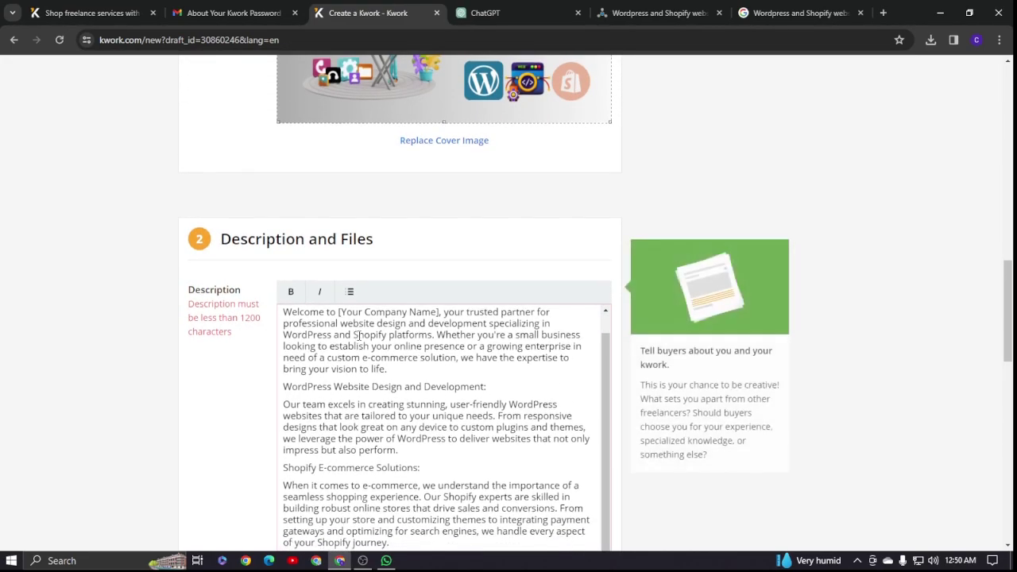
pyautogui.moveTo(285, 278); pyautogui.dragTo(389, 355)
pyautogui.press('BackSpace')
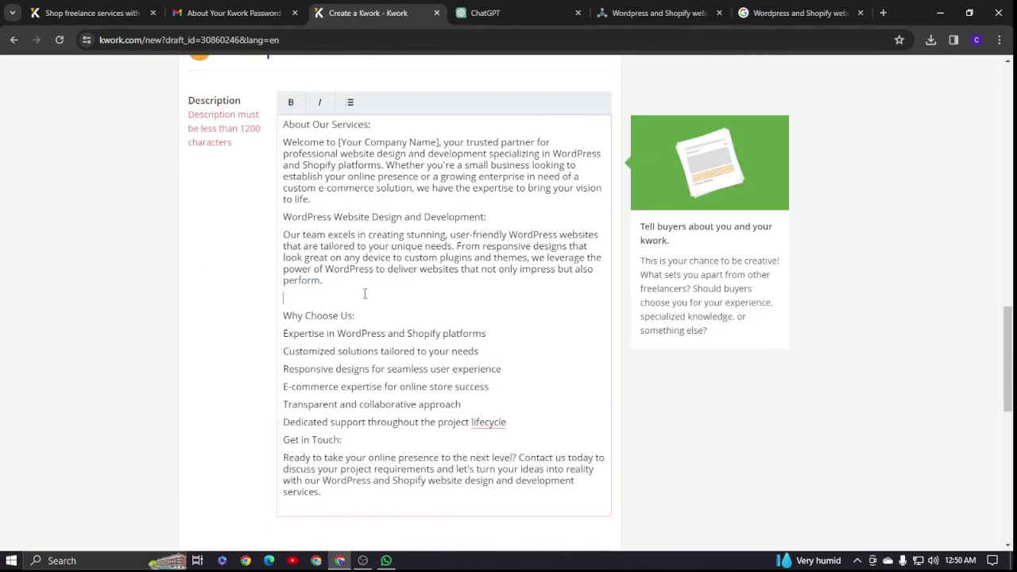
pyautogui.press('Delete')
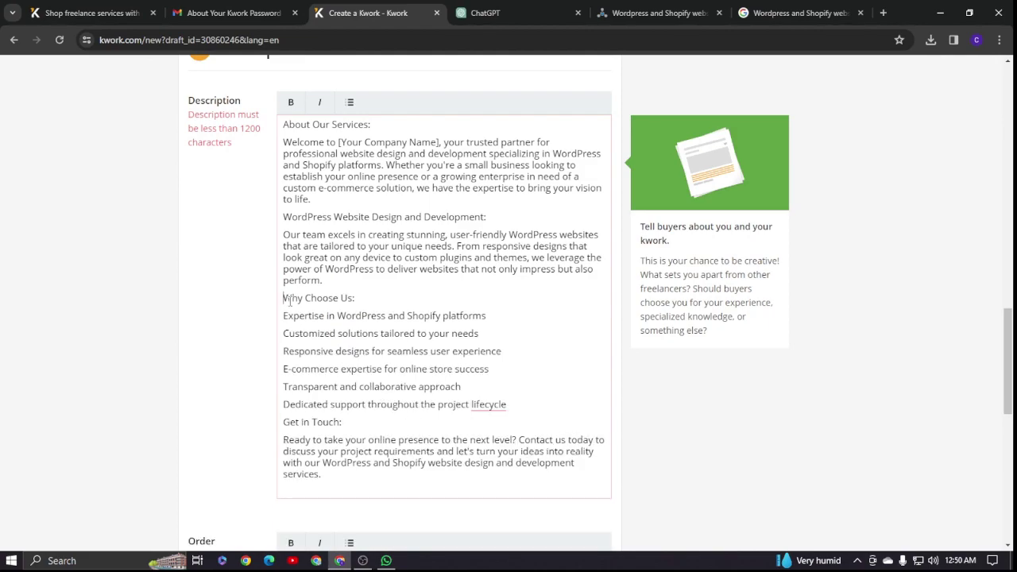
pyautogui.scroll(-3, 350, 310)
pyautogui.moveTo(283, 250); pyautogui.dragTo(336, 292)
pyautogui.press('BackSpace')
pyautogui.scroll(5, 342, 294)
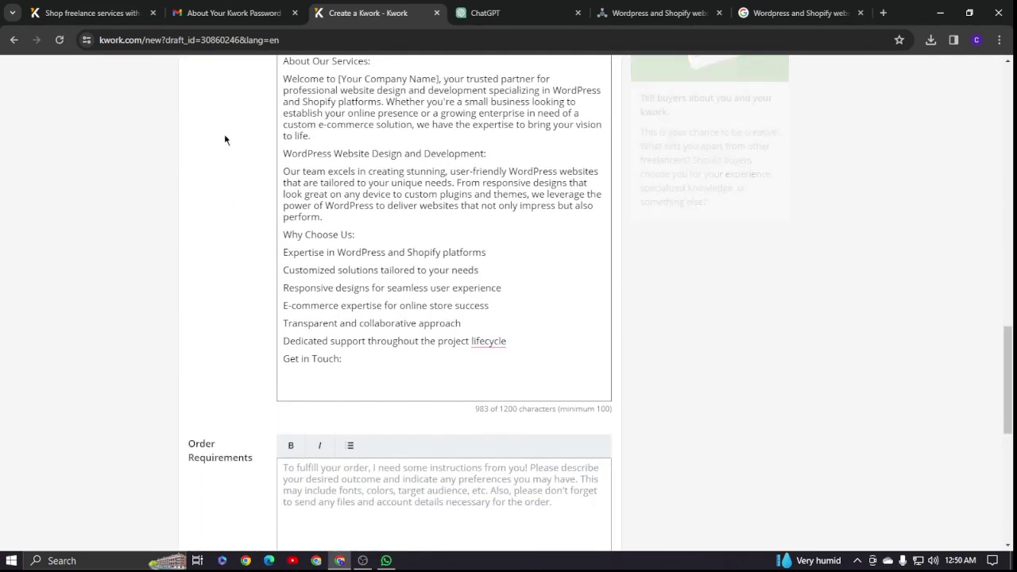
pyautogui.scroll(-5, 224, 176)
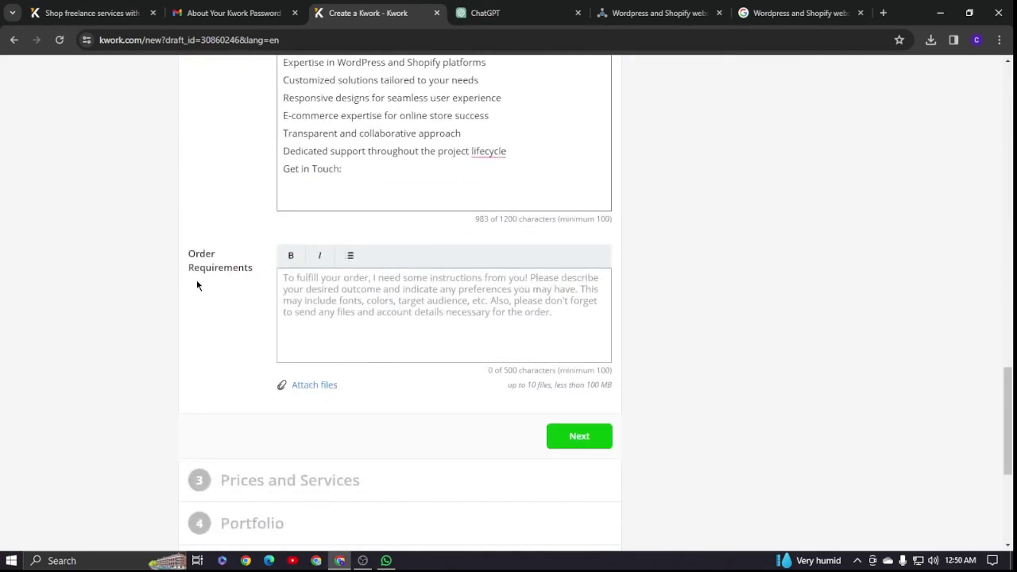
pyautogui.moveTo(302, 285)
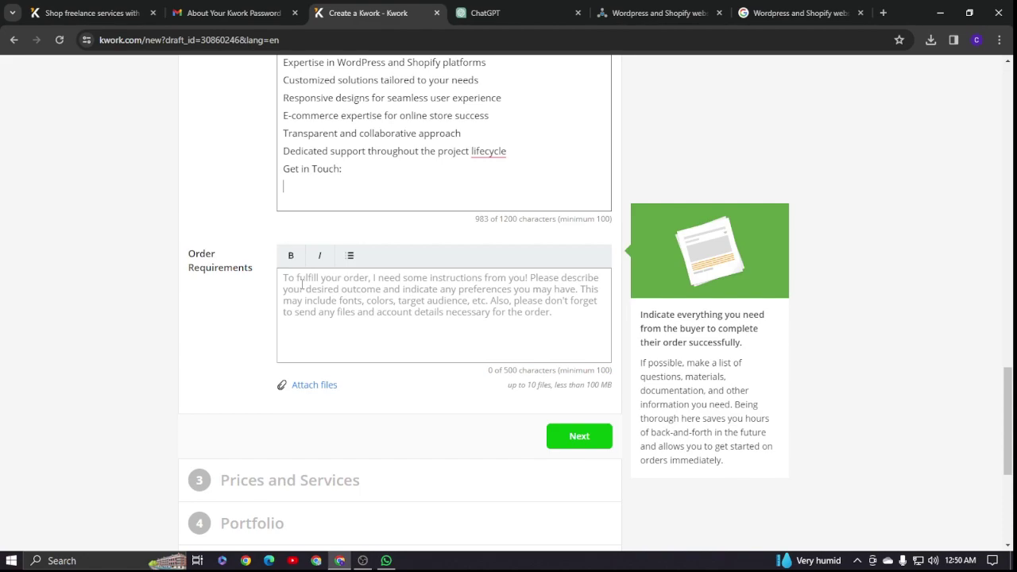
# - List website URL, target countries, company name, business Gmail, ideas, contact number and business type as requirements
pyautogui.click(302, 285)
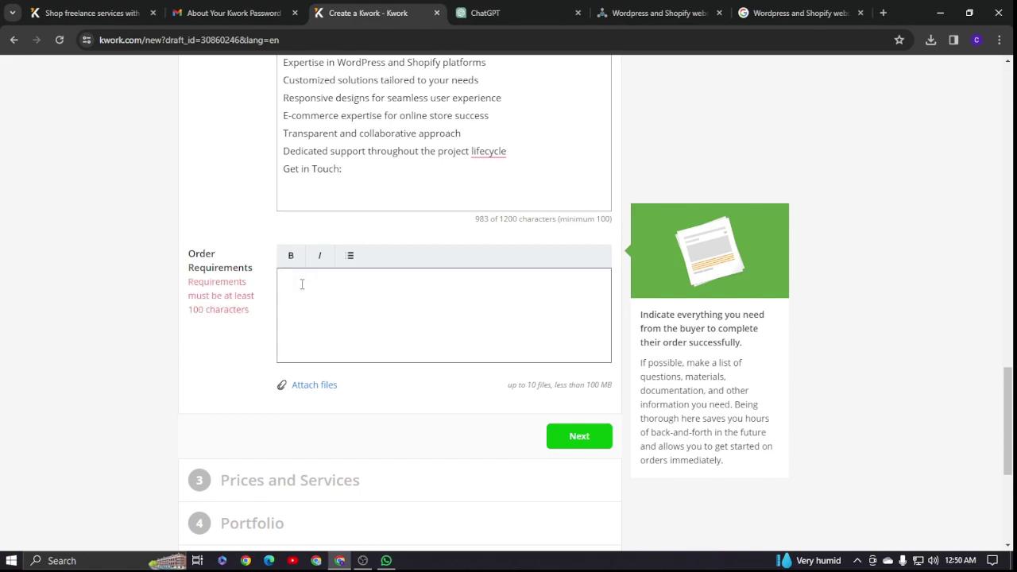
pyautogui.write('web')
pyautogui.write(' site')
pyautogui.write(' UR')
pyautogui.write('target ')
pyautogui.write('cou')
pyautogui.write('company ')
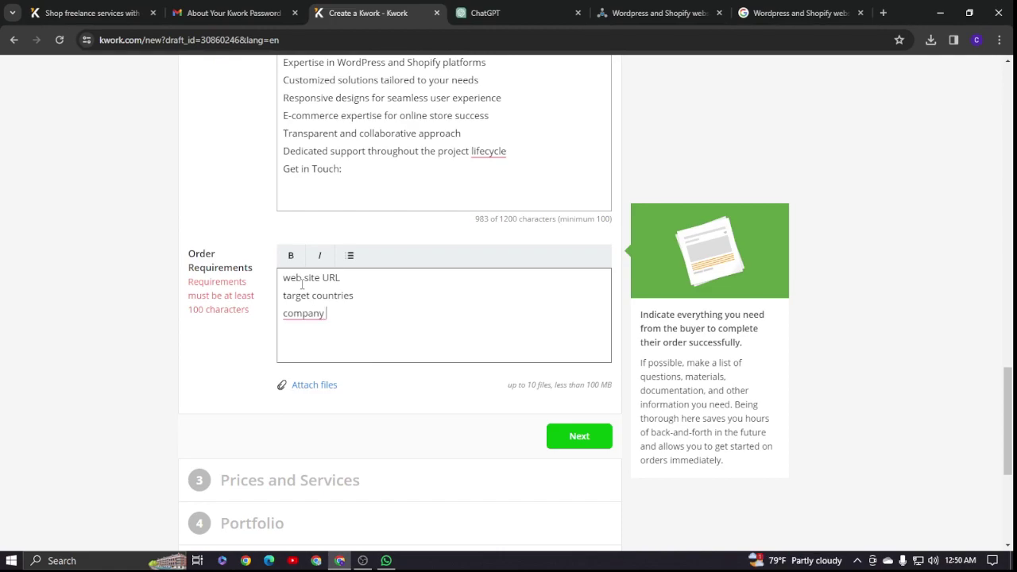
pyautogui.write('Name')
pyautogui.press('Return')
pyautogui.write('Your buisness')
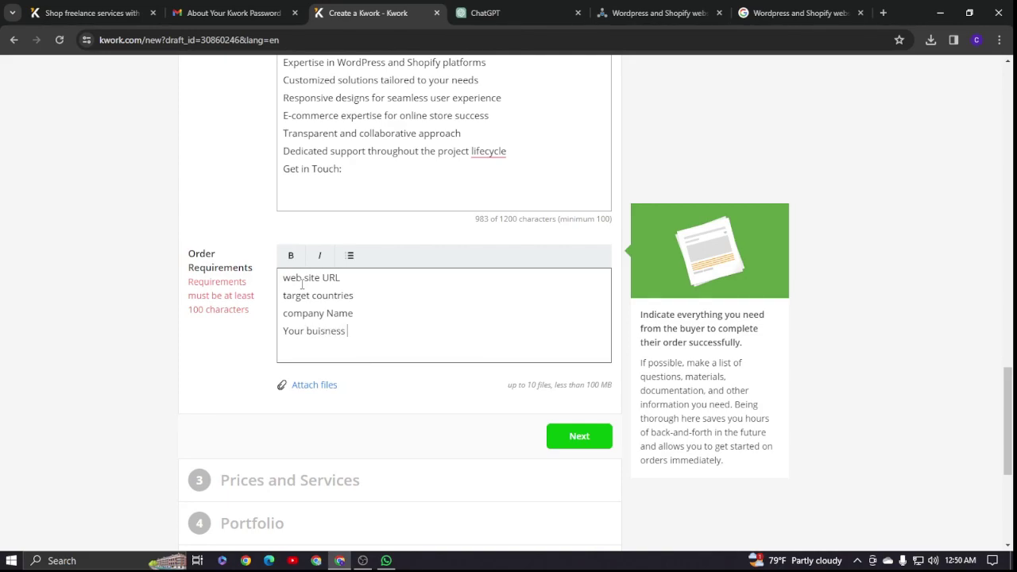
pyautogui.write(' Gmail,')
pyautogui.press('Return')
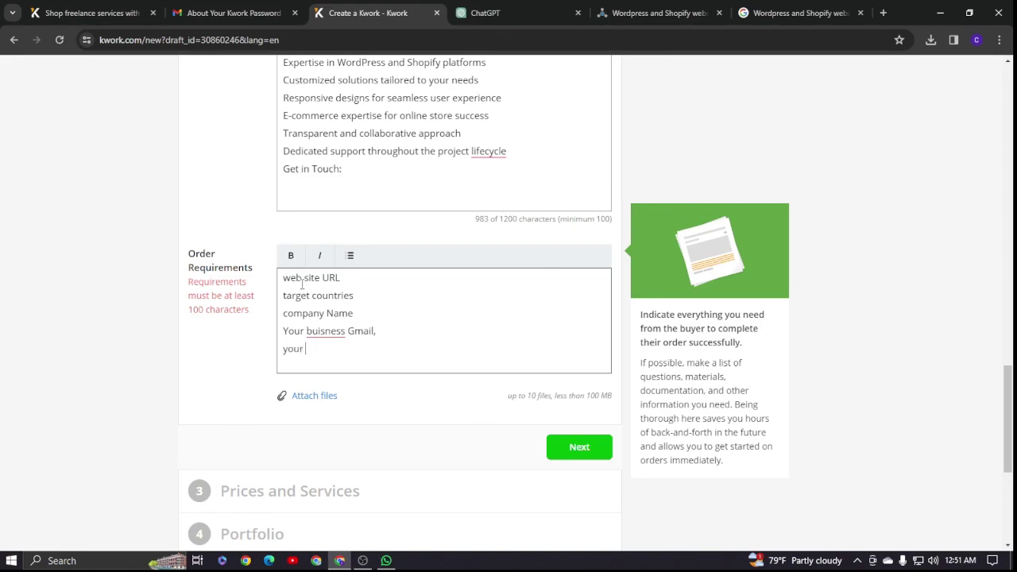
pyautogui.write('idieas, your')
pyautogui.write('contact nb')
pyautogui.press('BackSpace')
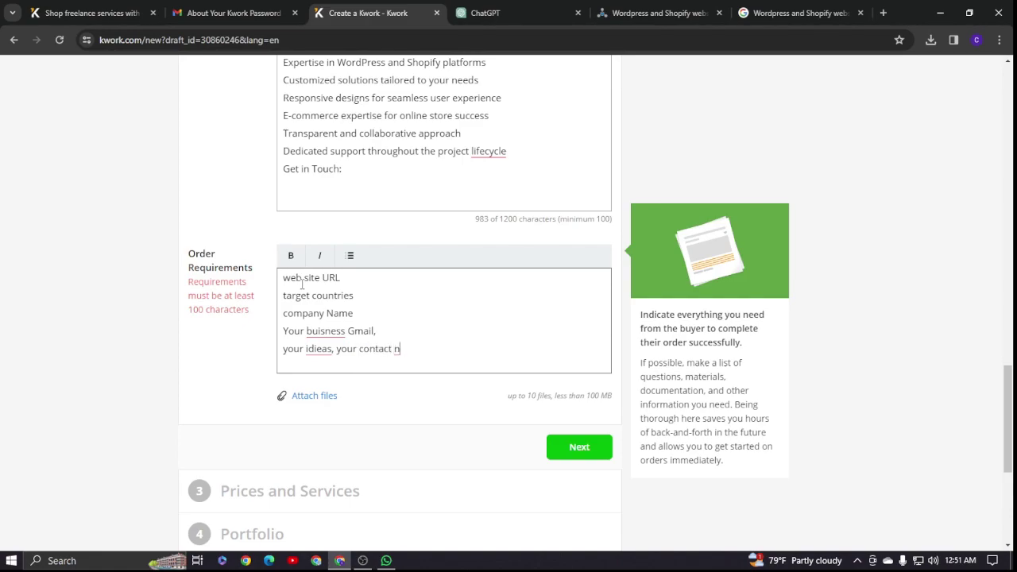
pyautogui.write('umber , your')
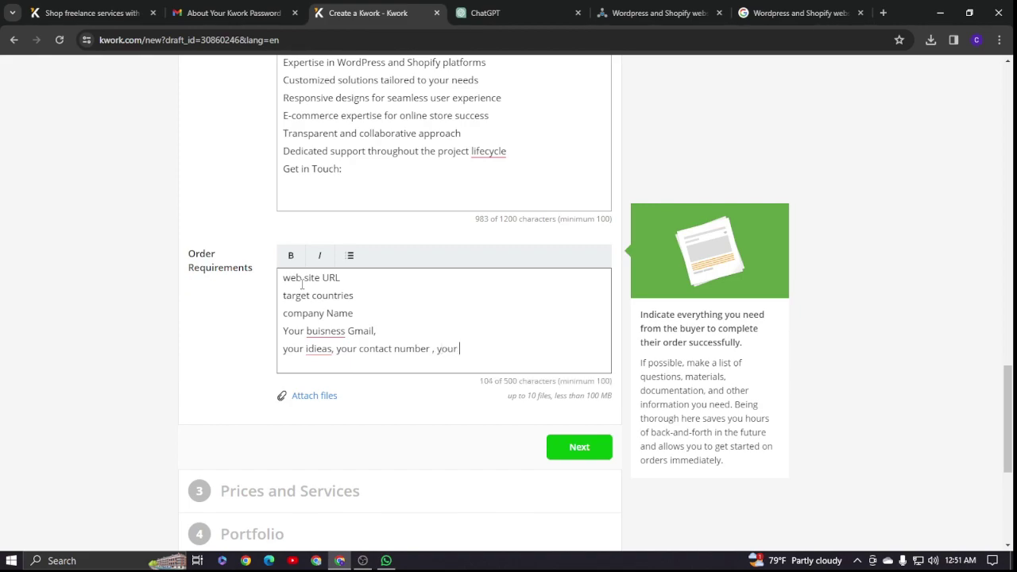
pyautogui.write(' buisness Type')
pyautogui.scroll(-2, 577, 395)
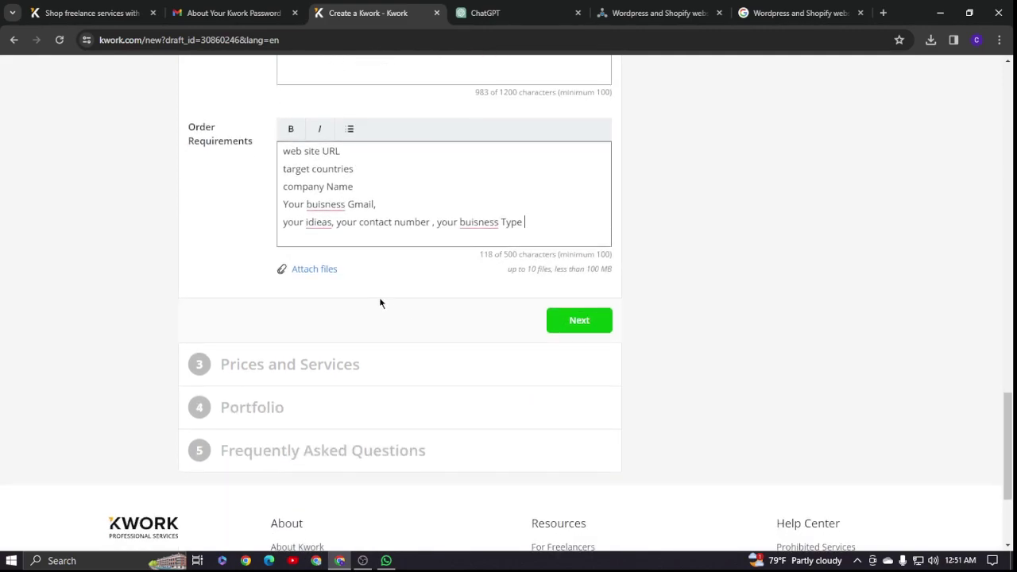
# - Advance to Prices and Services, toggling three packages on and then back to a single package
pyautogui.click(579, 320)
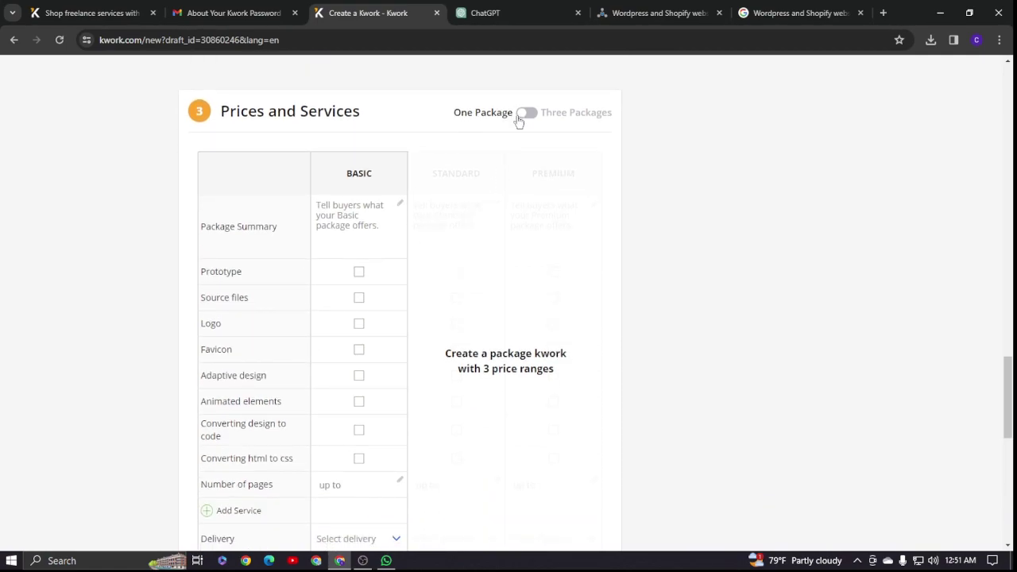
pyautogui.click(557, 119)
pyautogui.click(557, 118)
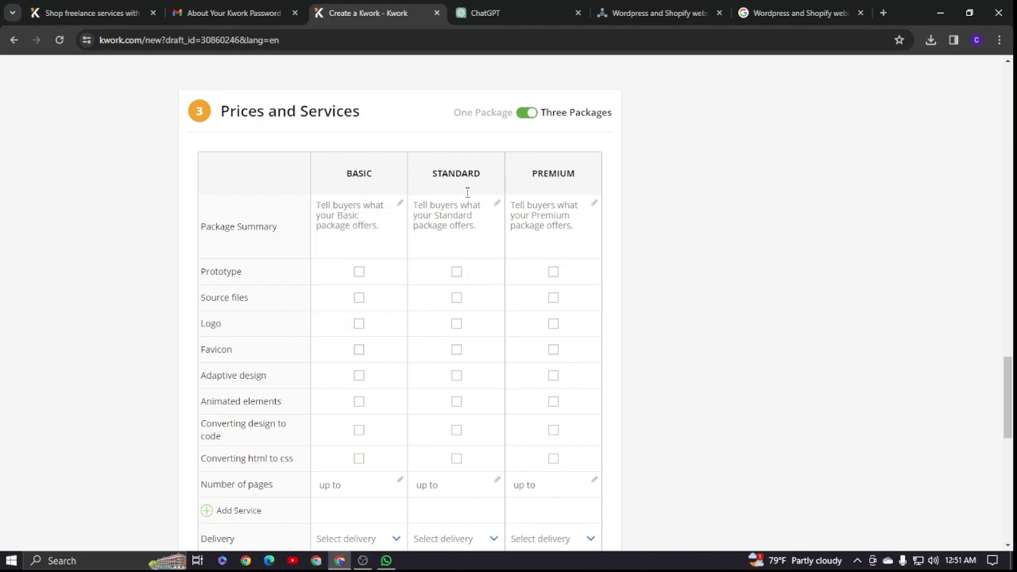
pyautogui.click(526, 112)
pyautogui.scroll(-1, 431, 194)
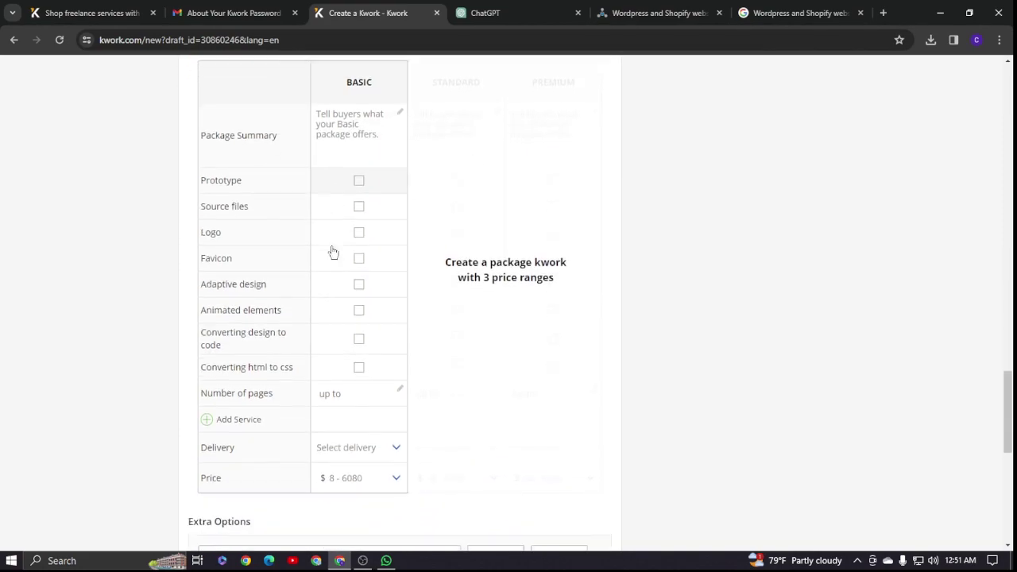
# - Copy the word BASIC from the package heading into the Basic package summary
pyautogui.click(352, 144)
pyautogui.doubleClick(383, 115)
pyautogui.rightClick(385, 118)
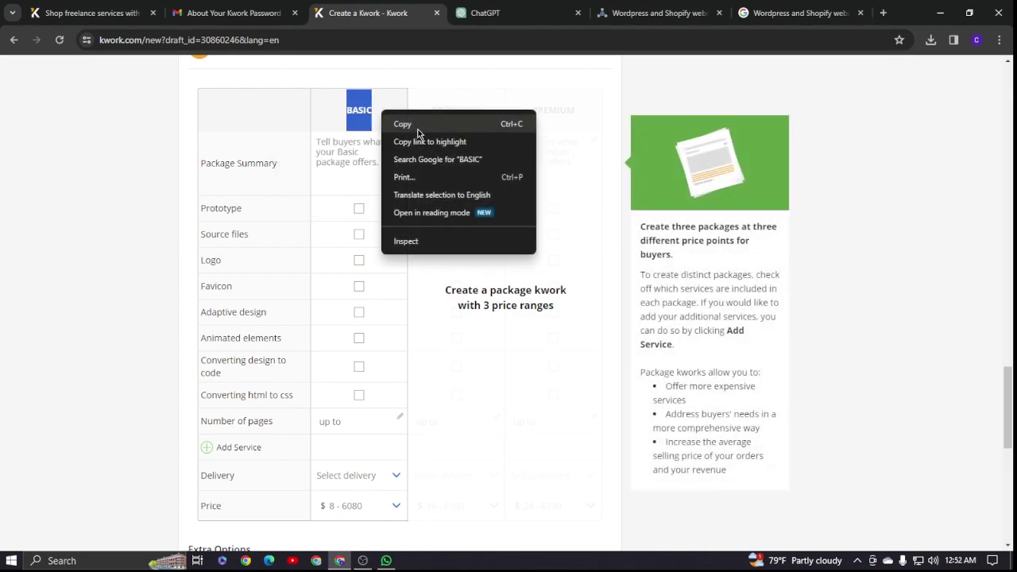
pyautogui.click(412, 124)
pyautogui.rightClick(338, 152)
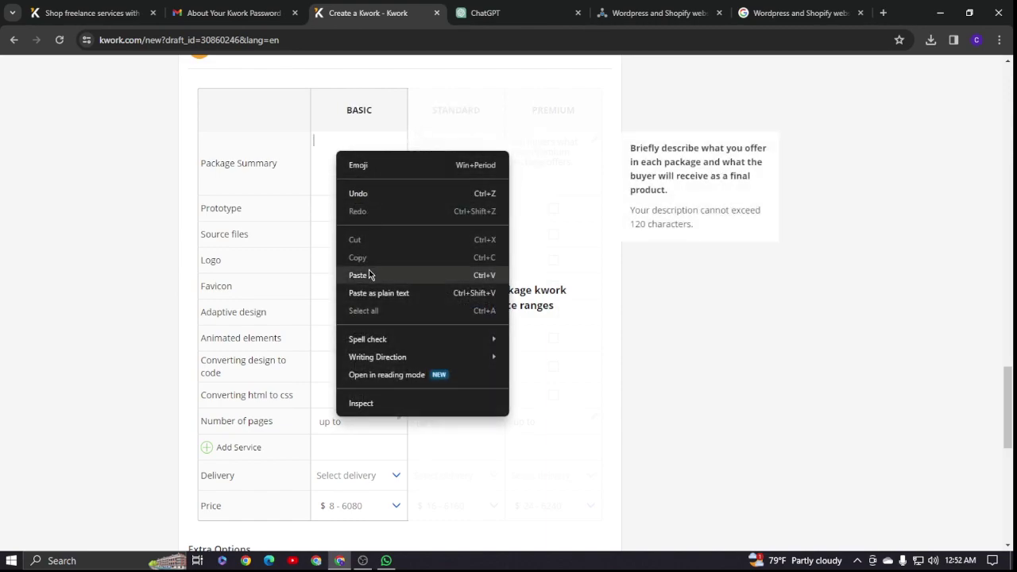
pyautogui.click(368, 269)
pyautogui.scroll(-1, 239, 199)
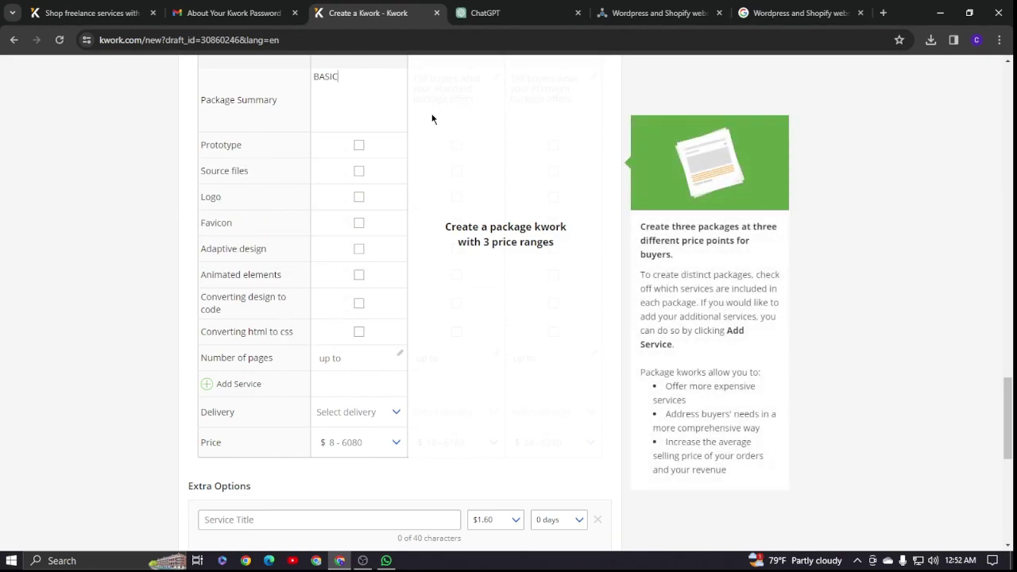
pyautogui.click(647, 13)
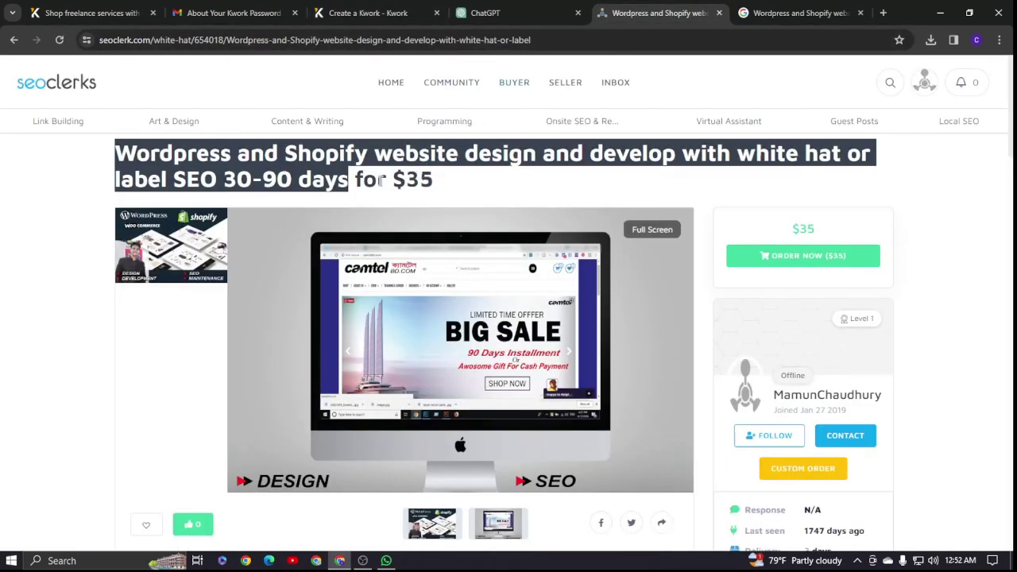
# - Close the duplicate SEOClerks tab and scroll through the listing's description
pyautogui.scroll(-5, 366, 222)
pyautogui.scroll(5, 366, 219)
pyautogui.click(860, 13)
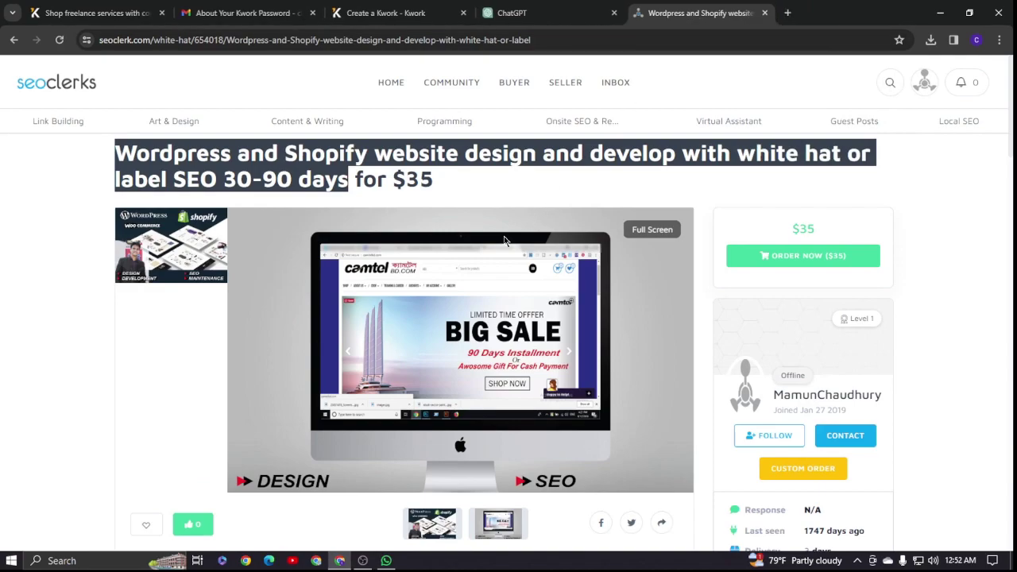
pyautogui.scroll(-2, 504, 240)
pyautogui.scroll(2, 525, 127)
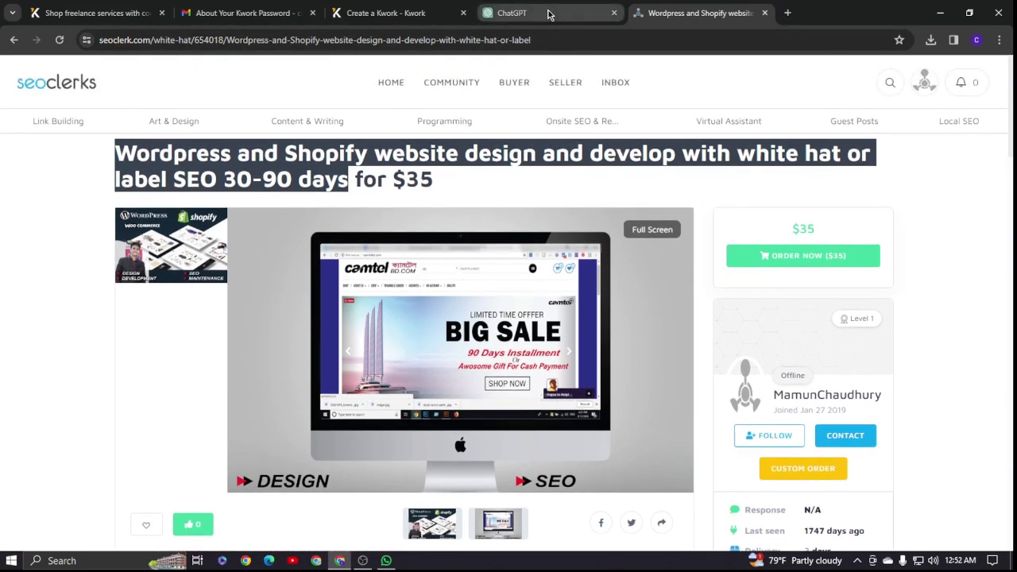
pyautogui.moveTo(525, 81)
pyautogui.scroll(-1, 517, 175)
pyautogui.scroll(-5, 515, 174)
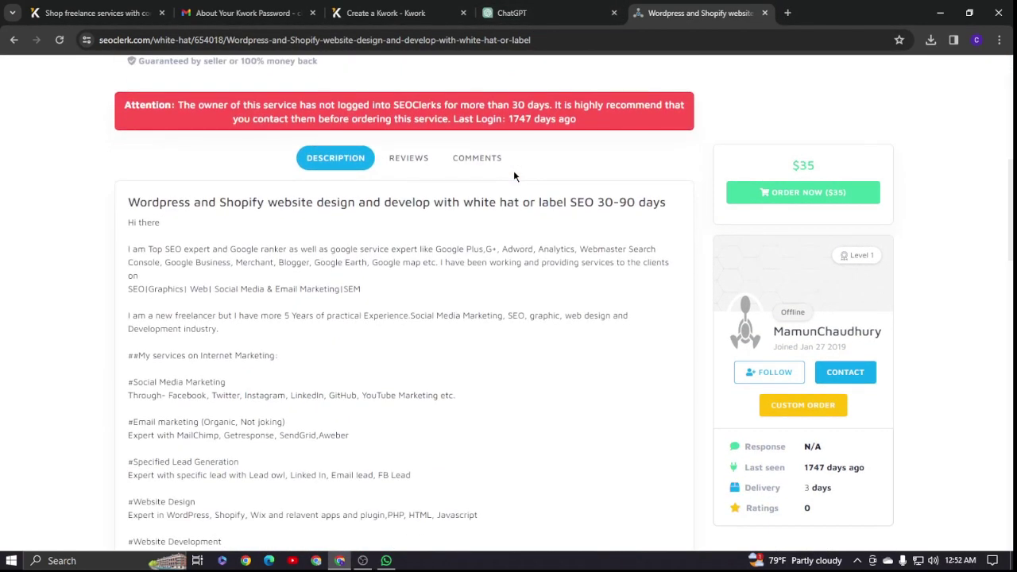
pyautogui.scroll(3, 514, 176)
pyautogui.click(512, 12)
# - Include prototype, source files, logo, favicon, adaptive design, animation, design-to-code and HTML-to-CSS in Basic
pyautogui.click(385, 13)
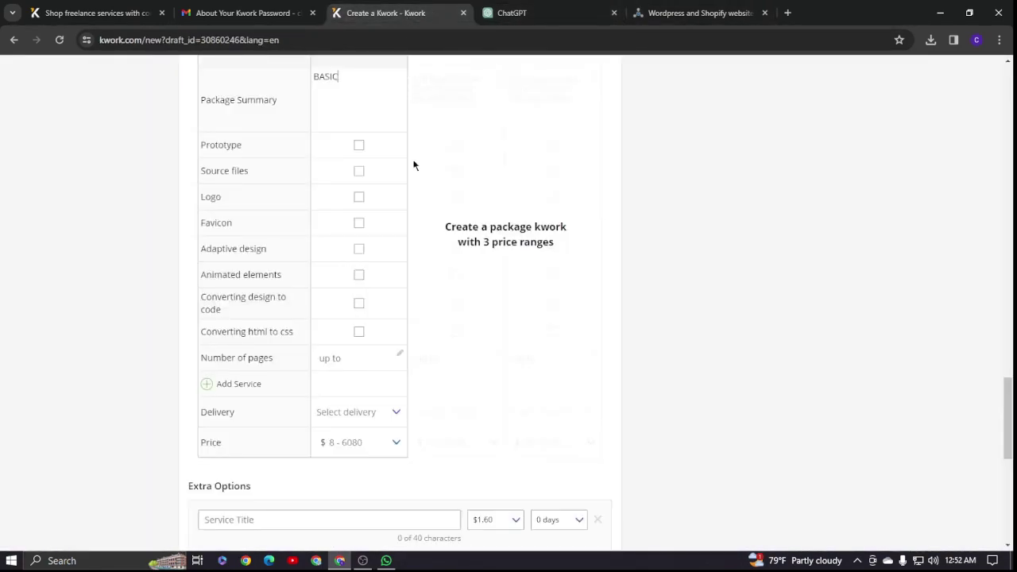
pyautogui.click(361, 147)
pyautogui.click(358, 171)
pyautogui.click(358, 198)
pyautogui.click(359, 223)
pyautogui.click(359, 252)
pyautogui.click(358, 275)
pyautogui.click(359, 303)
pyautogui.click(358, 331)
pyautogui.scroll(-1, 373, 285)
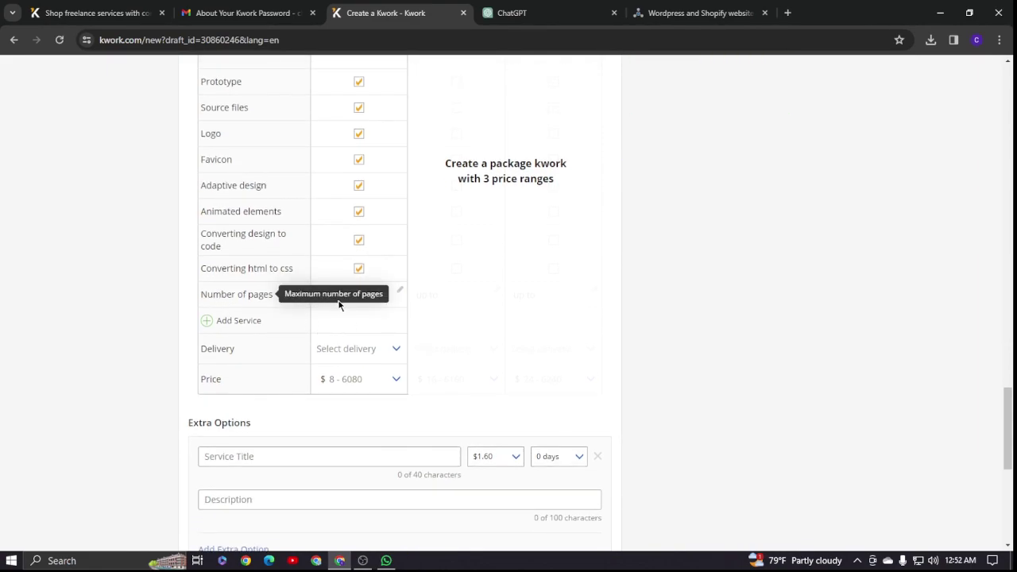
# - Set the Basic package's number of pages to 100, dismissing the add-service form
pyautogui.click(363, 296)
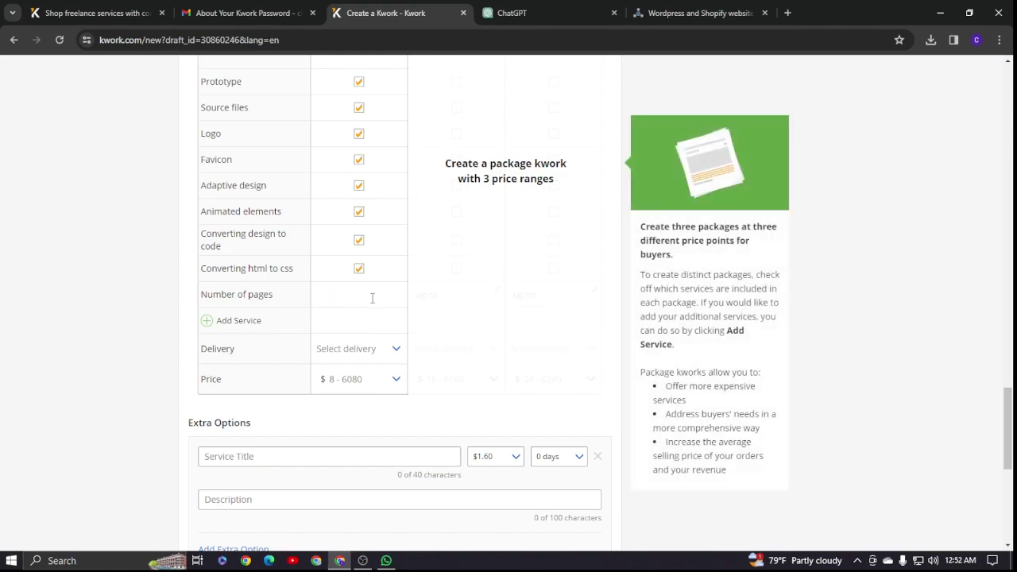
pyautogui.write('100')
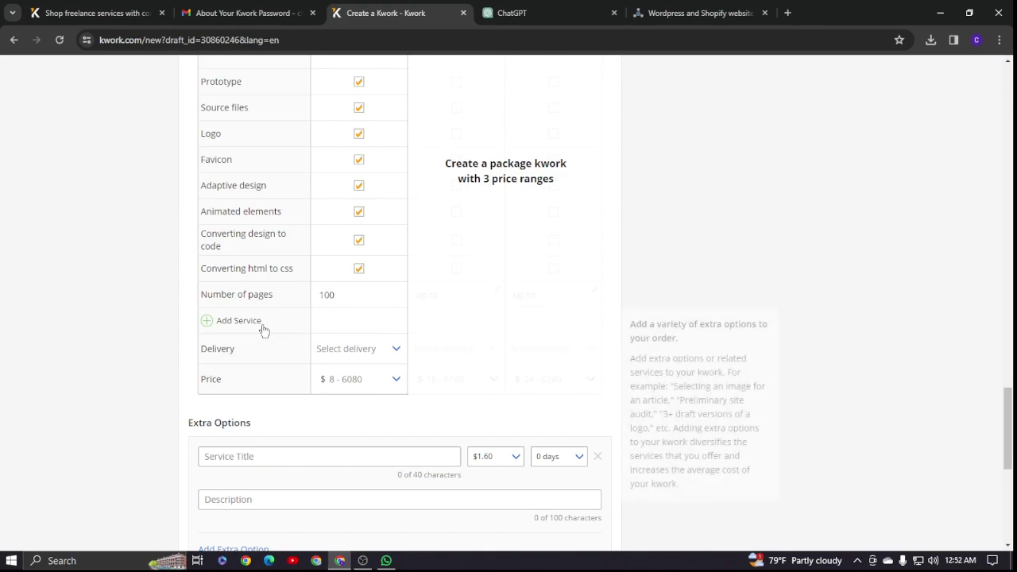
pyautogui.click(208, 323)
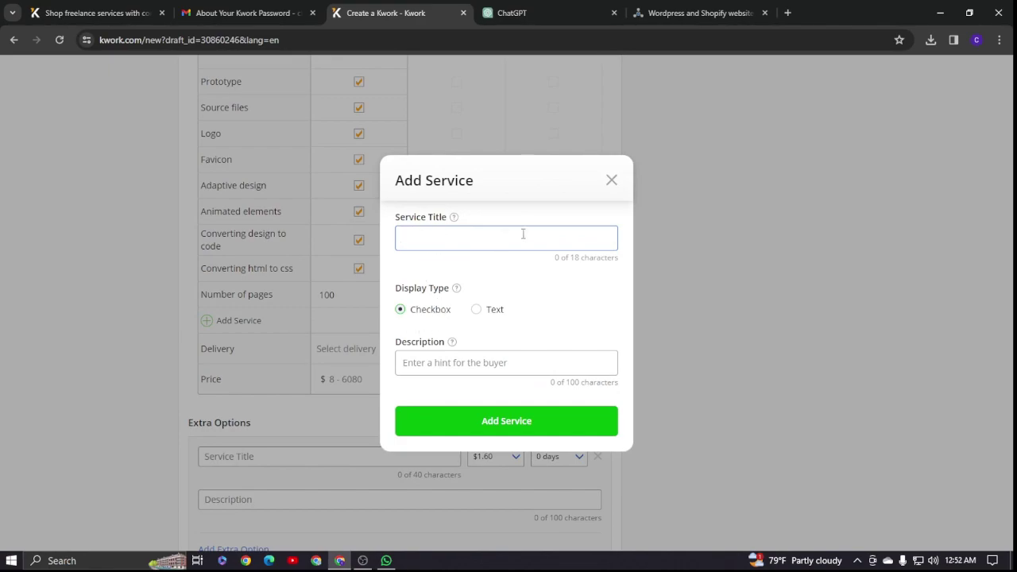
pyautogui.click(612, 181)
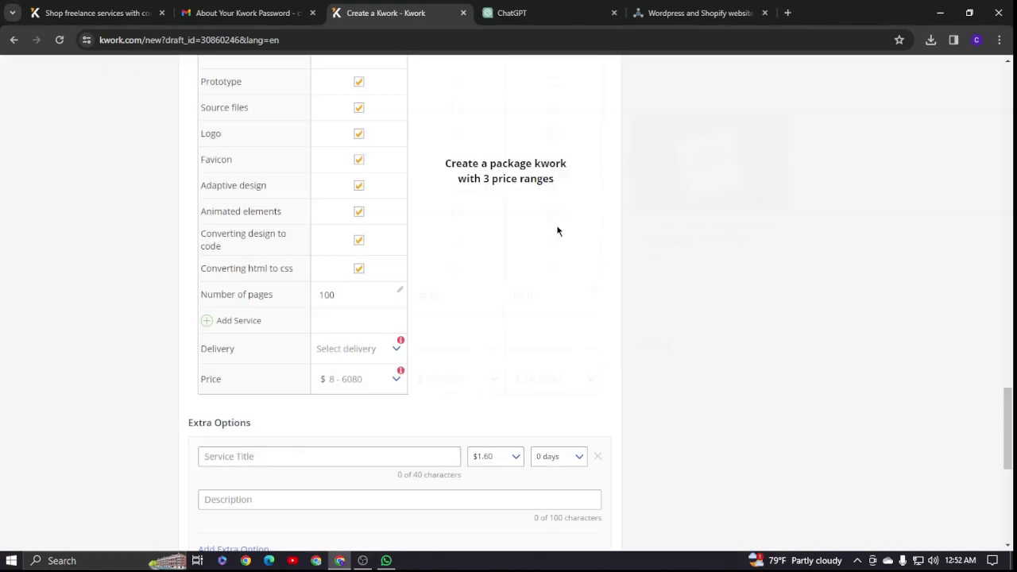
# - Set Basic package delivery to 5 days after comparing with the SEOClerks listing
pyautogui.moveTo(259, 354)
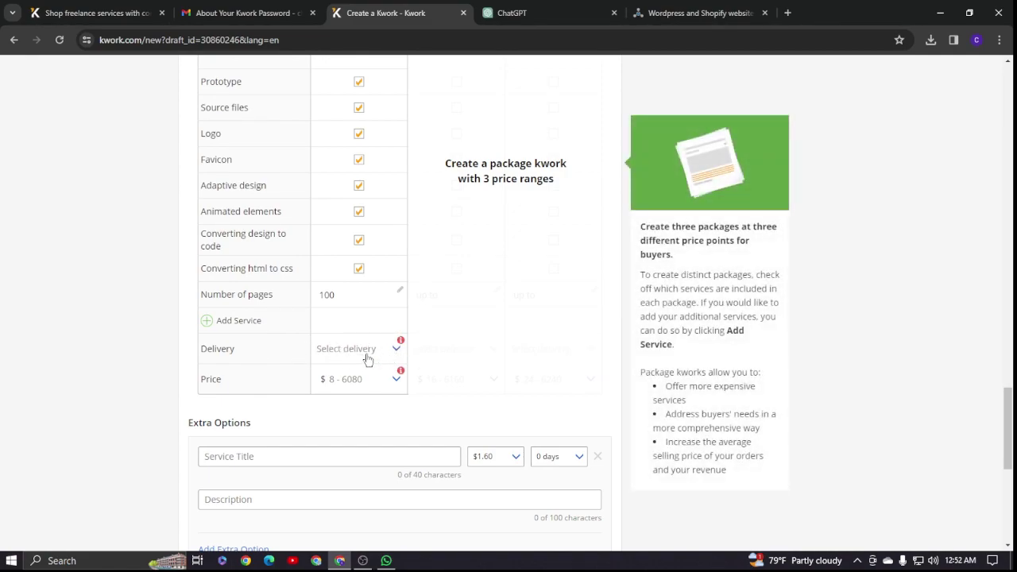
pyautogui.click(367, 351)
pyautogui.click(390, 351)
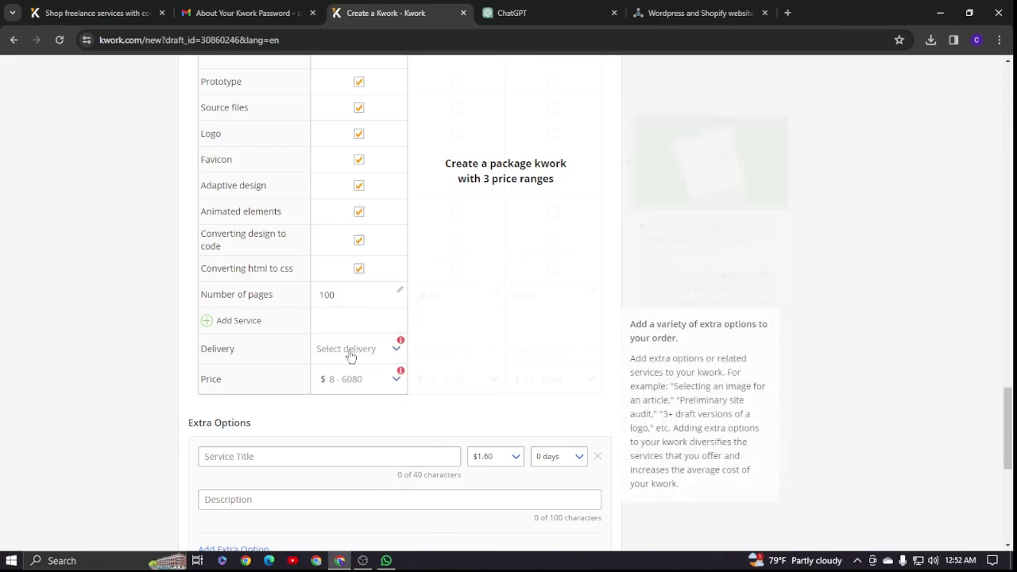
pyautogui.click(692, 12)
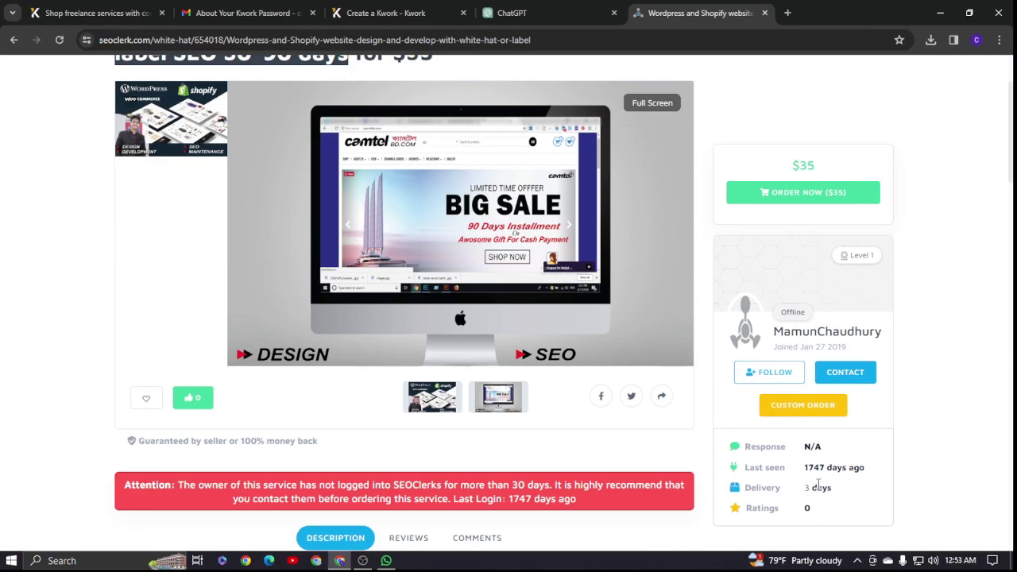
pyautogui.click(384, 13)
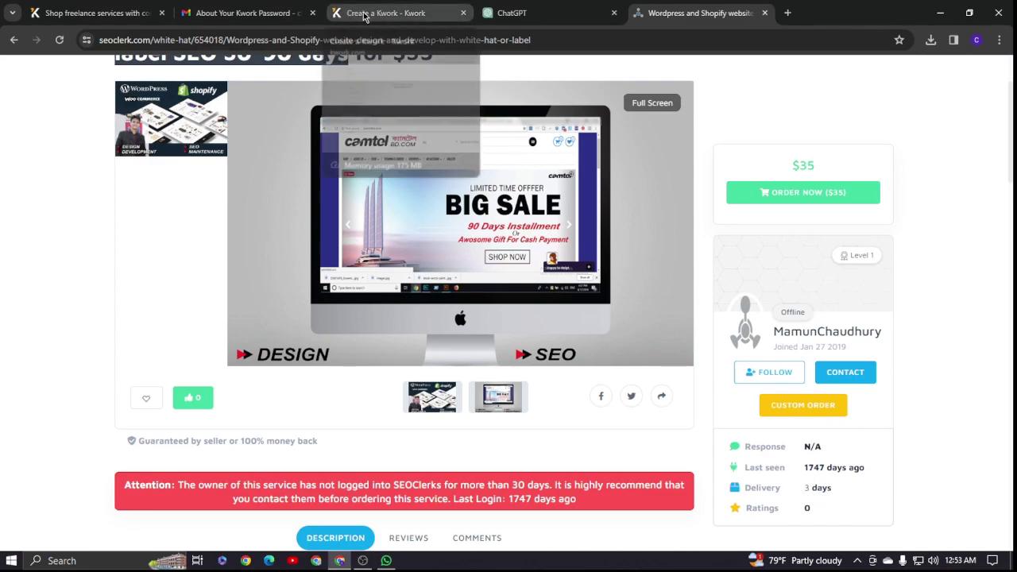
pyautogui.click(383, 353)
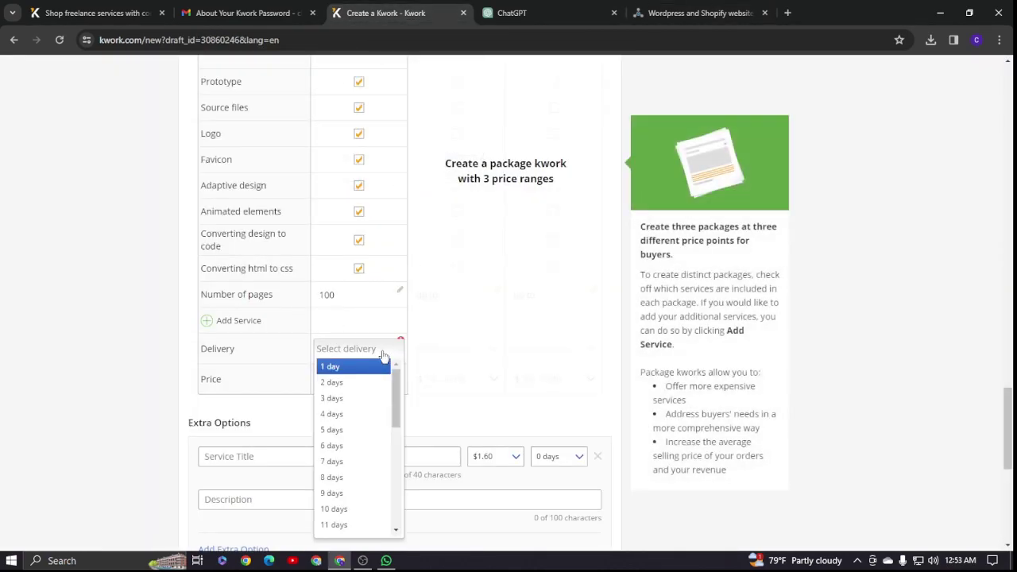
pyautogui.click(347, 445)
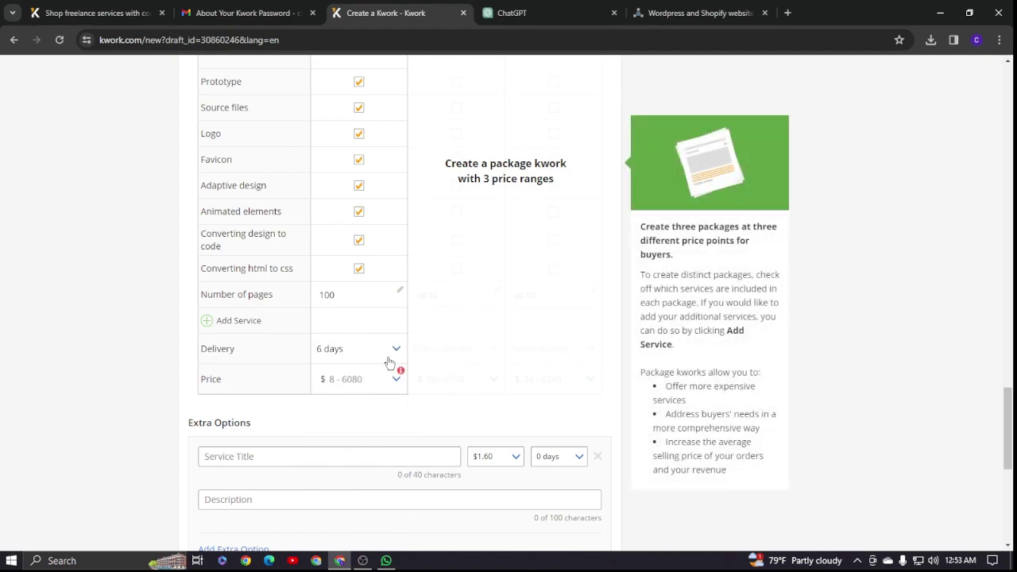
pyautogui.click(390, 356)
pyautogui.click(347, 430)
pyautogui.click(673, 16)
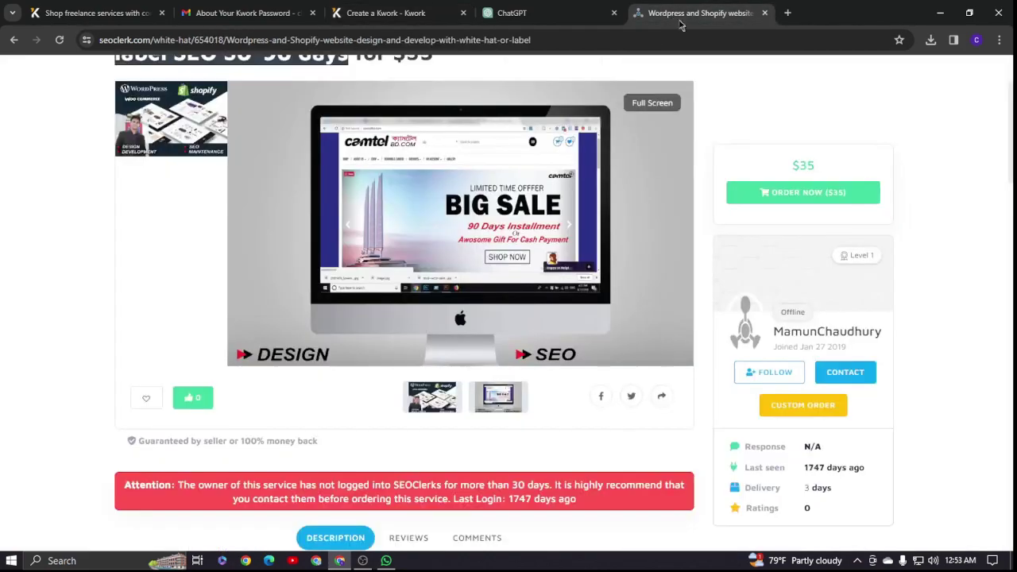
pyautogui.scroll(-2, 748, 300)
pyautogui.scroll(3, 557, 333)
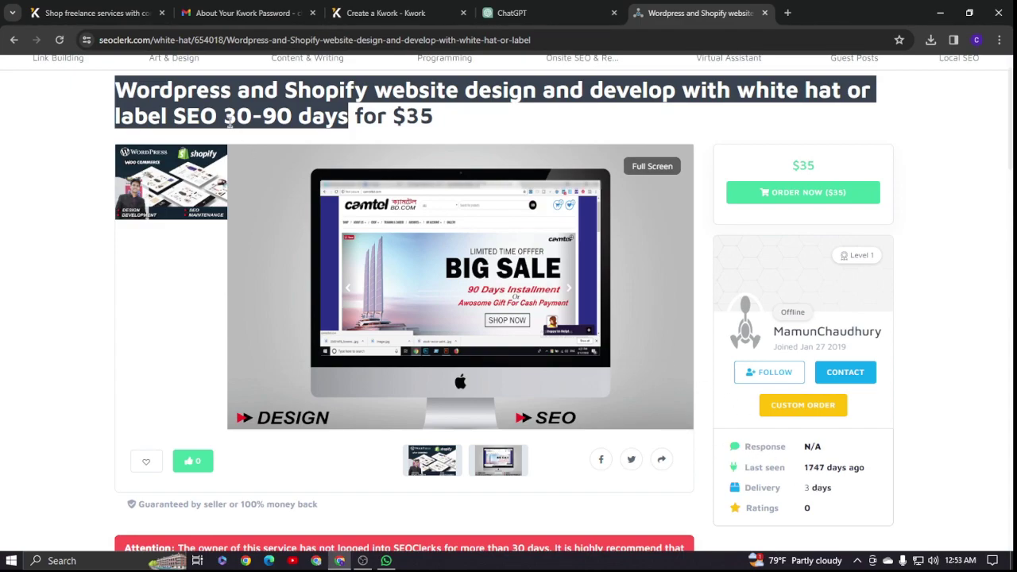
# - Compare against the SEOClerk gig's price and set the package price to $56
pyautogui.click(367, 13)
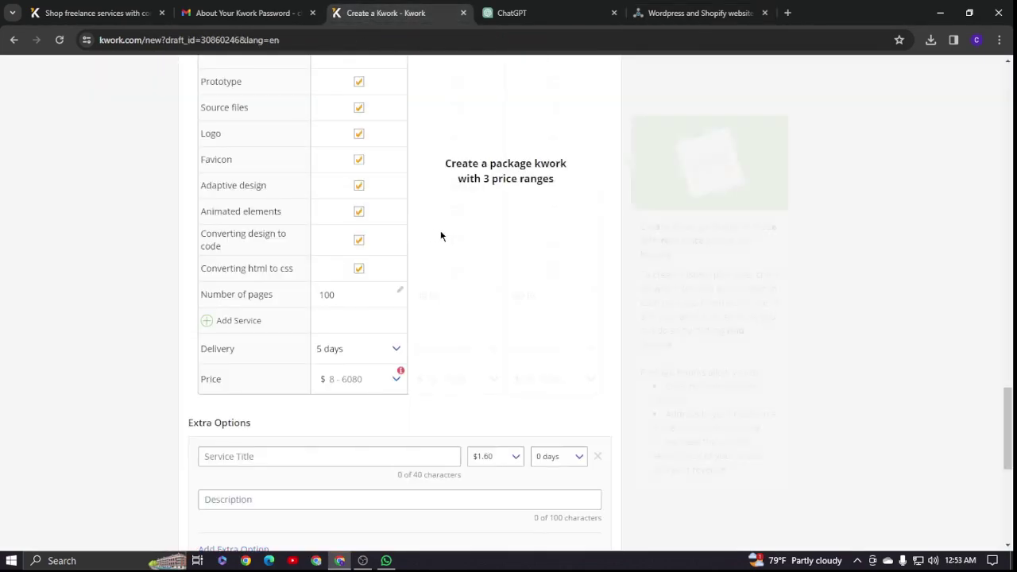
pyautogui.scroll(-2, 440, 230)
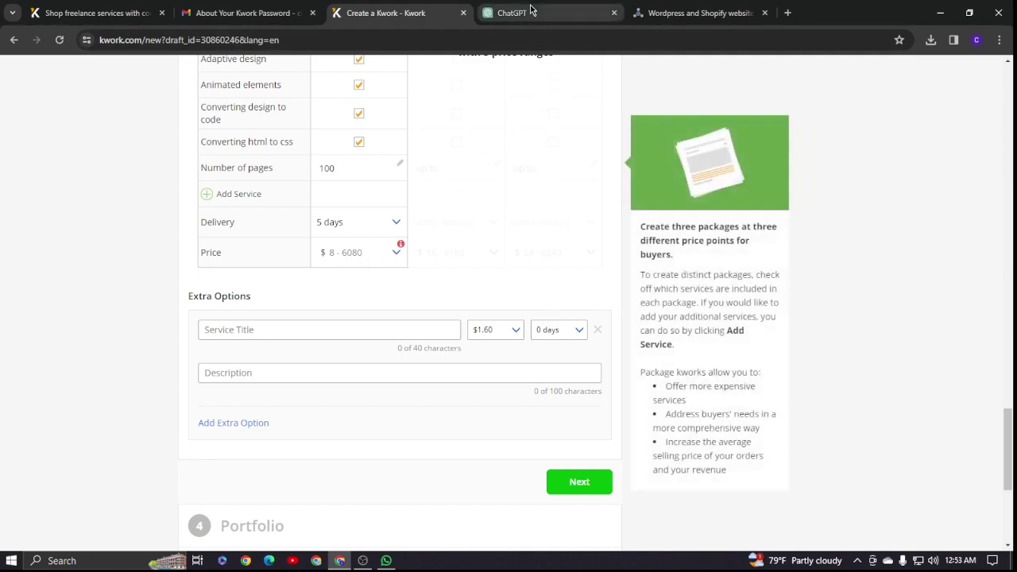
pyautogui.click(691, 13)
pyautogui.scroll(-1, 827, 334)
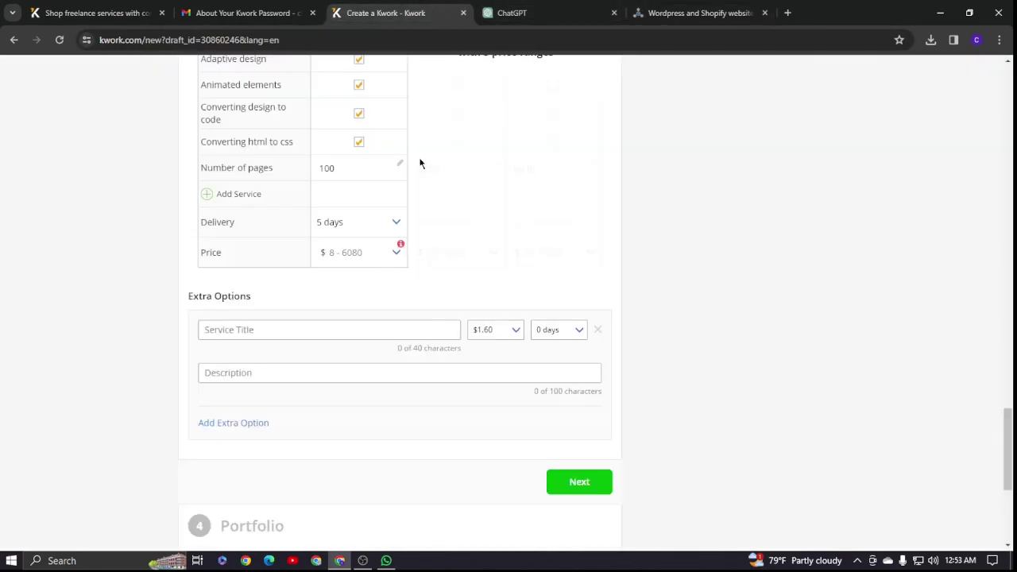
pyautogui.click(386, 12)
pyautogui.click(396, 252)
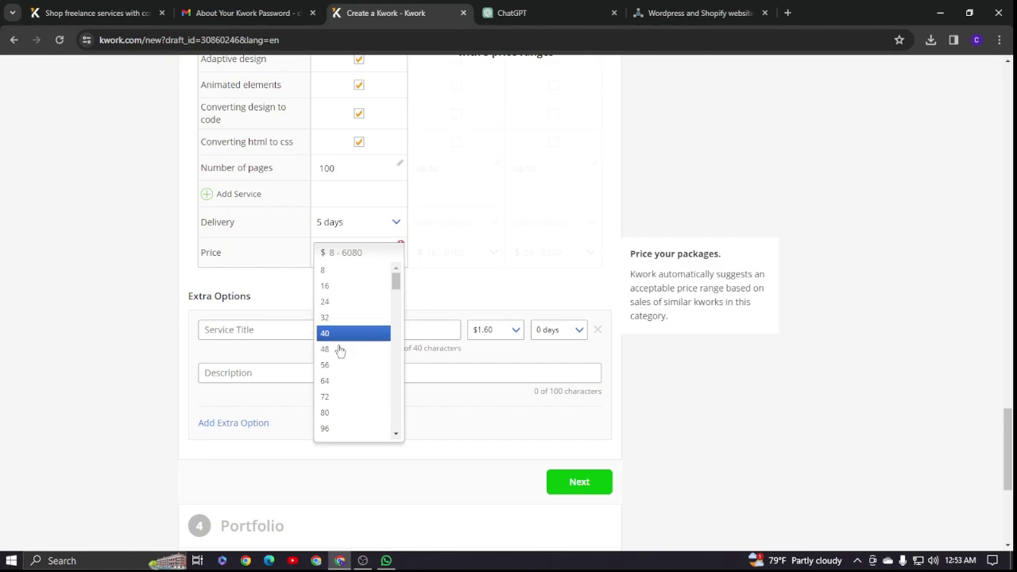
pyautogui.click(695, 12)
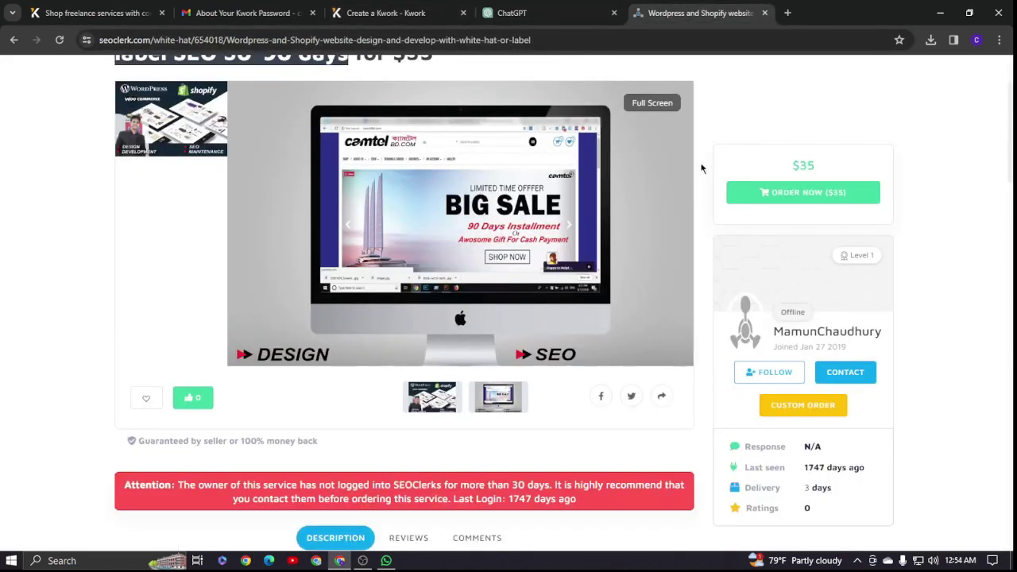
pyautogui.click(397, 13)
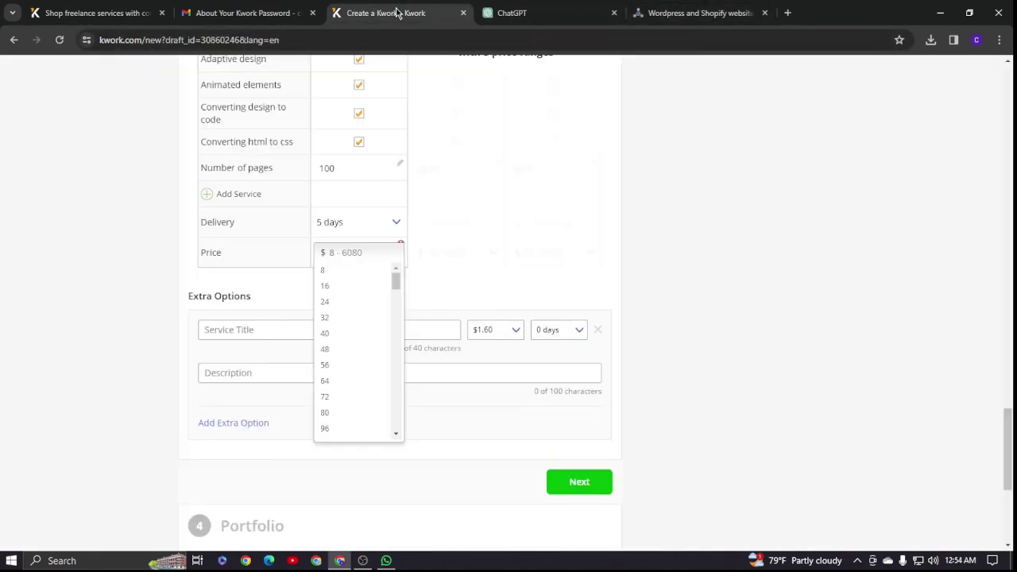
pyautogui.click(339, 366)
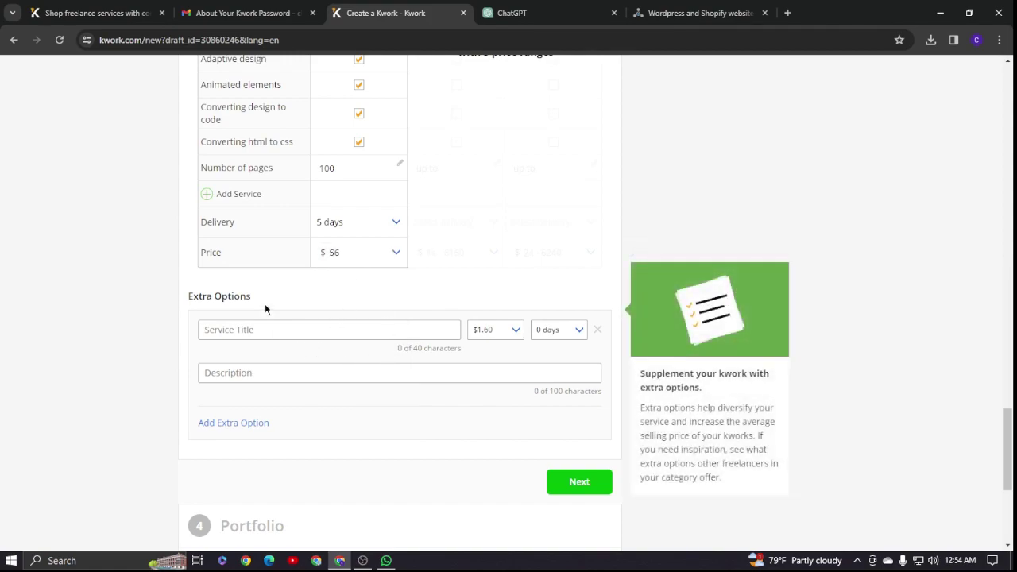
pyautogui.scroll(-3, 423, 341)
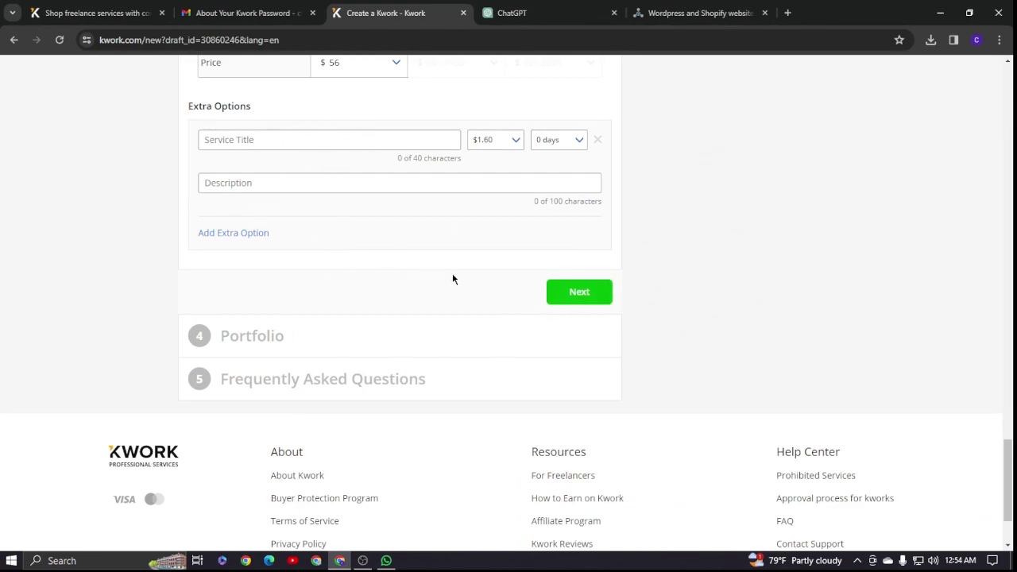
pyautogui.click(579, 294)
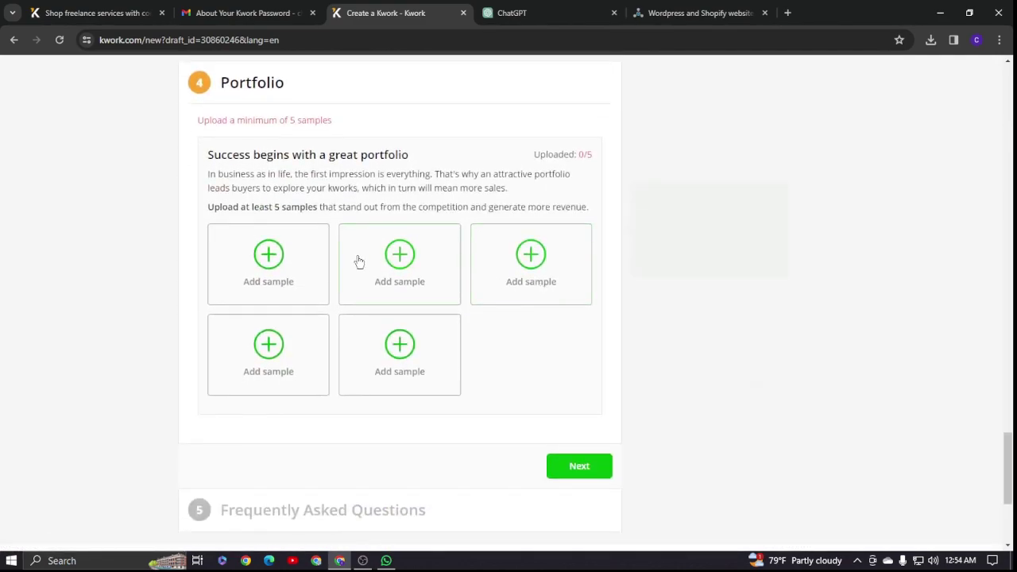
pyautogui.click(271, 262)
pyautogui.click(332, 210)
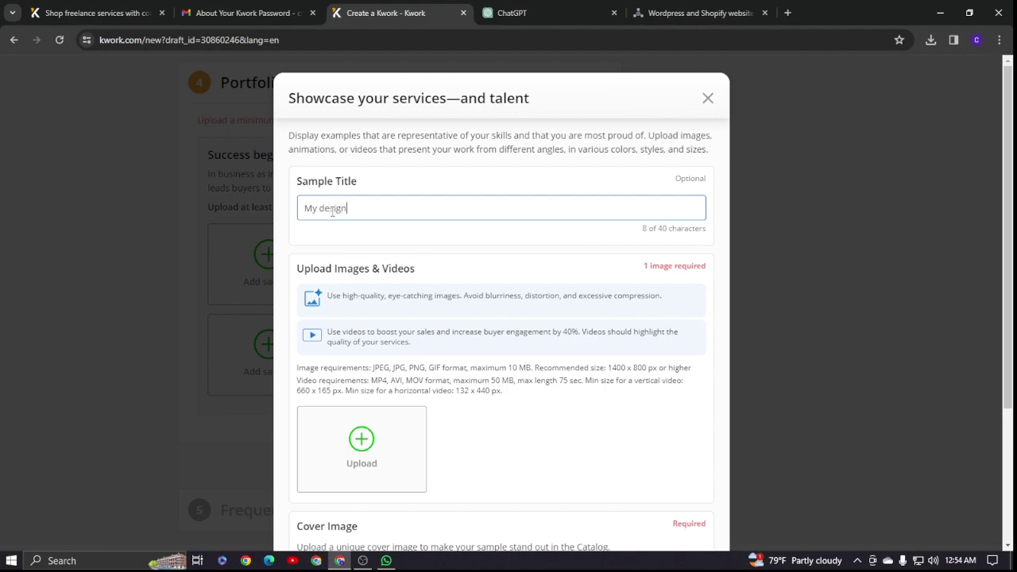
pyautogui.scroll(-3, 365, 207)
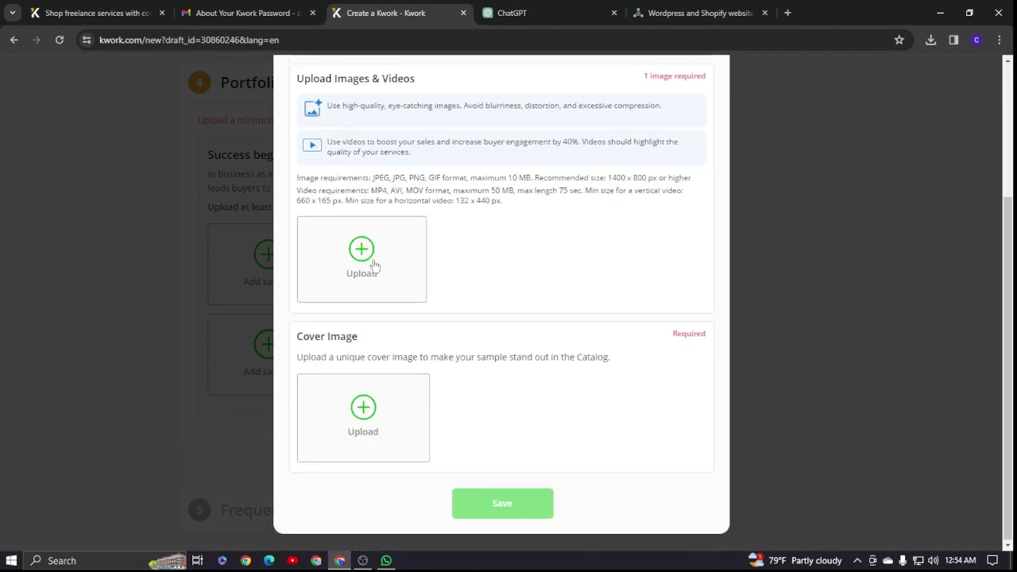
pyautogui.click(365, 254)
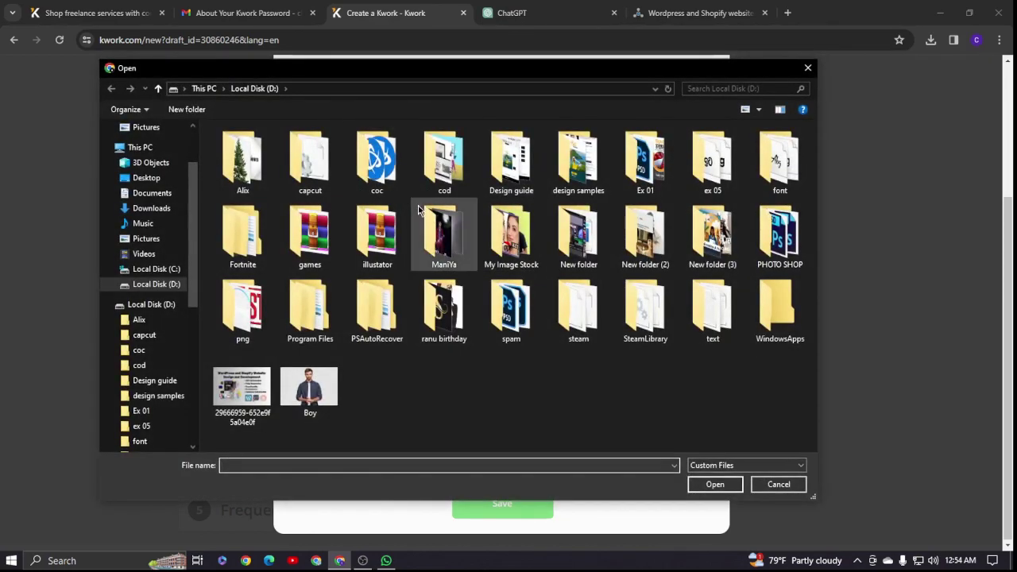
pyautogui.doubleClick(444, 163)
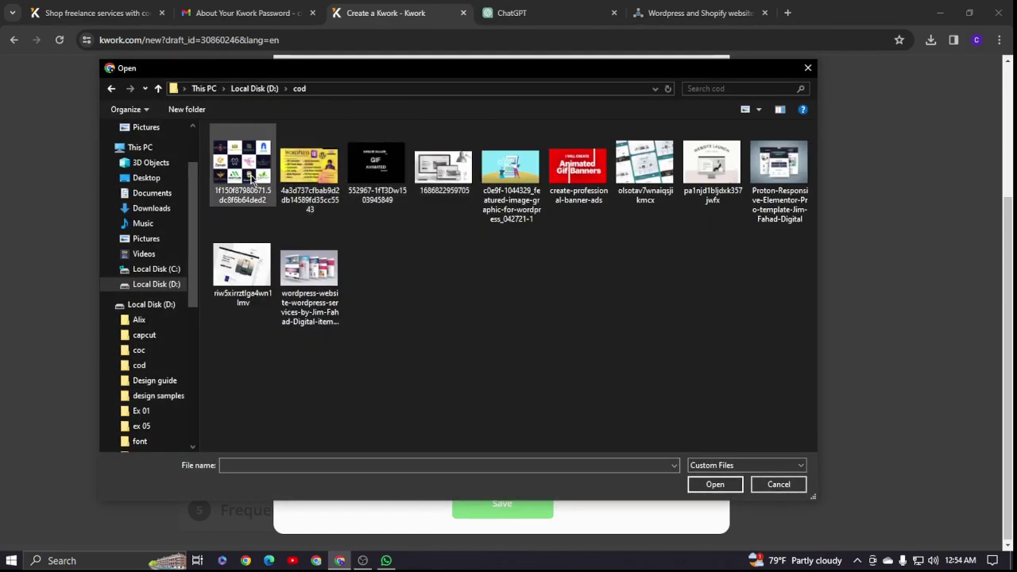
pyautogui.click(461, 186)
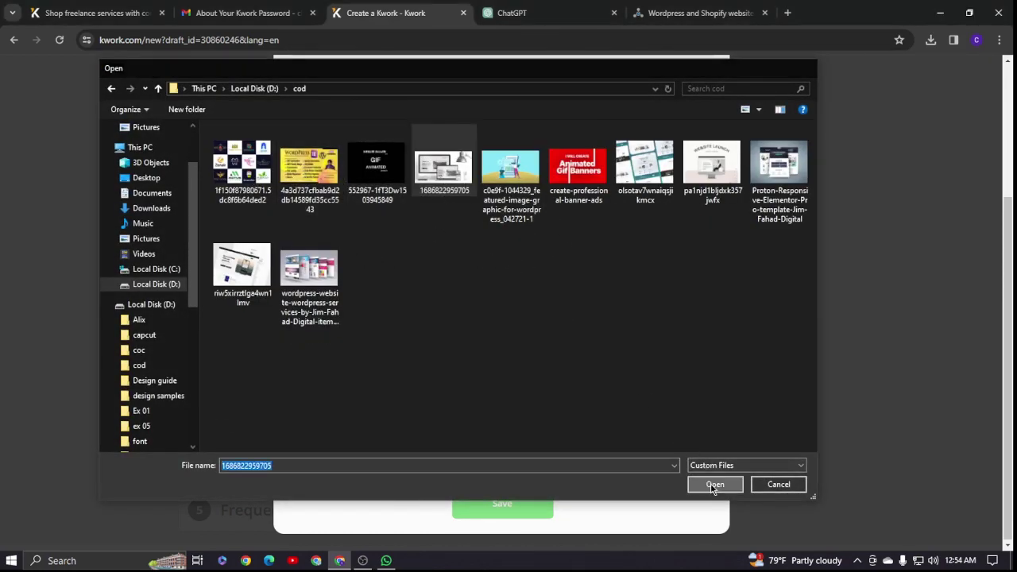
pyautogui.click(714, 484)
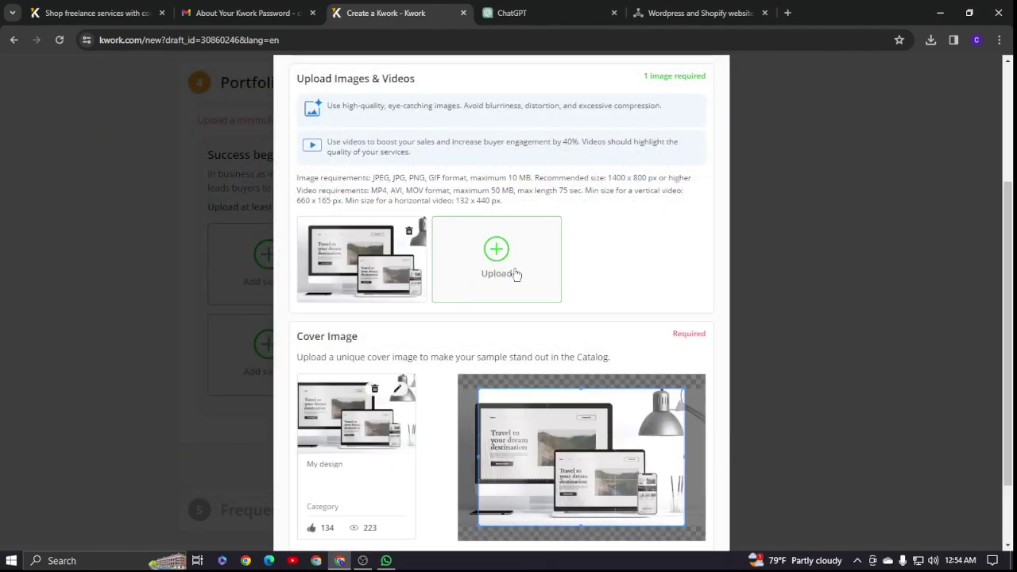
pyautogui.scroll(-1, 515, 270)
pyautogui.click(502, 500)
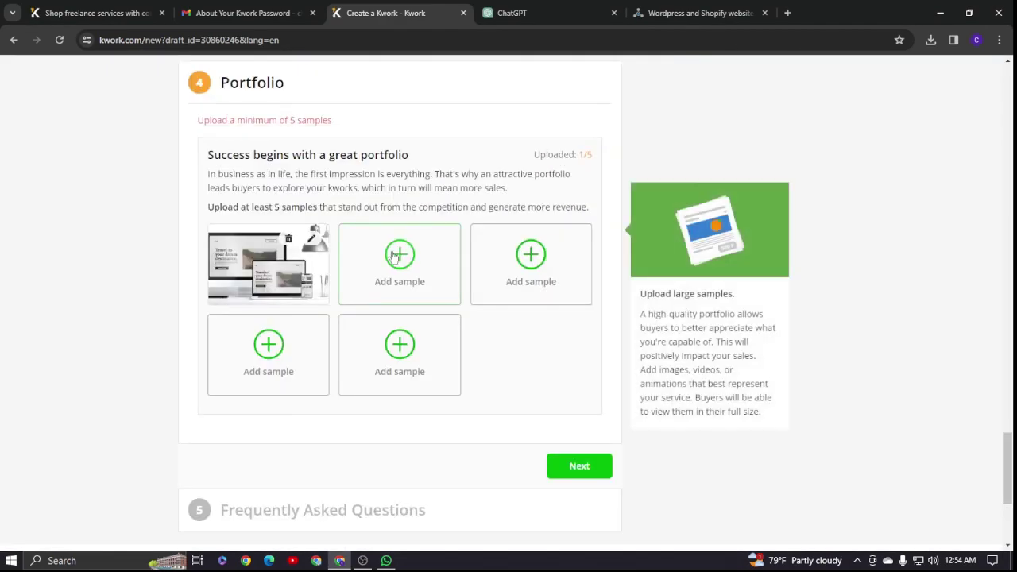
# - Add a second portfolio sample with the olsotav7wnaiqsjikmcx image and save it
pyautogui.click(414, 355)
pyautogui.click(364, 212)
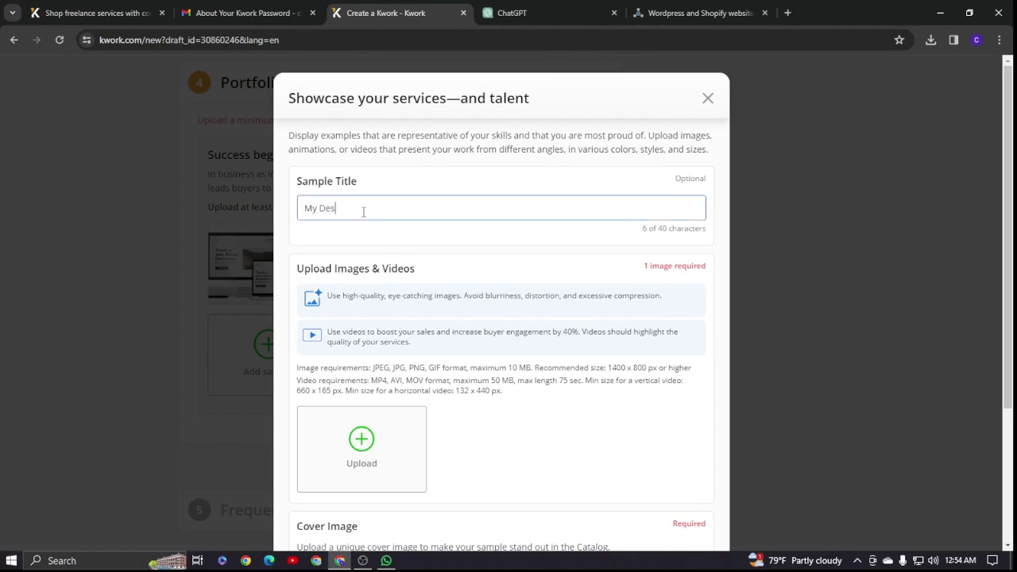
pyautogui.scroll(-2, 366, 208)
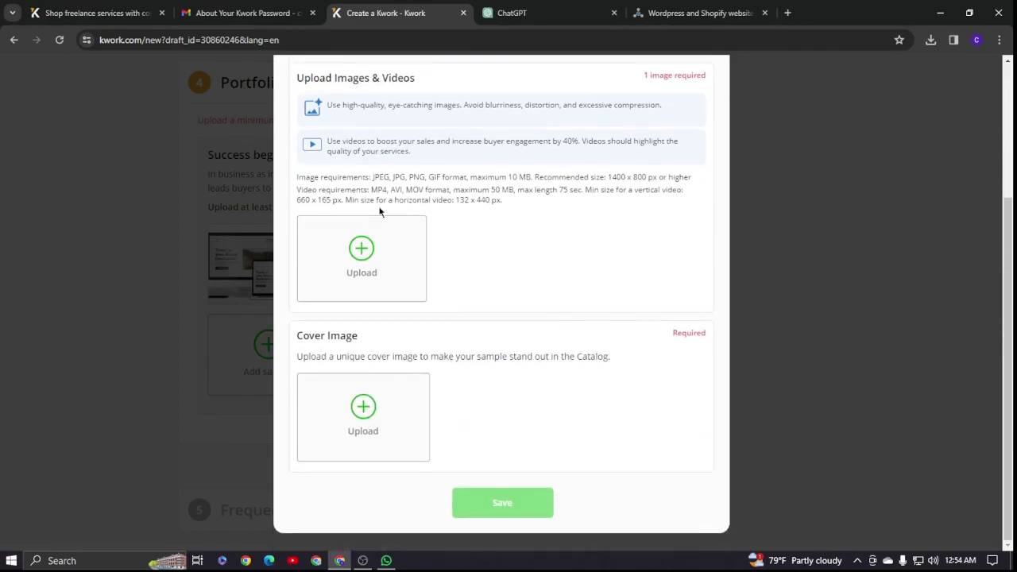
pyautogui.click(361, 249)
pyautogui.click(666, 182)
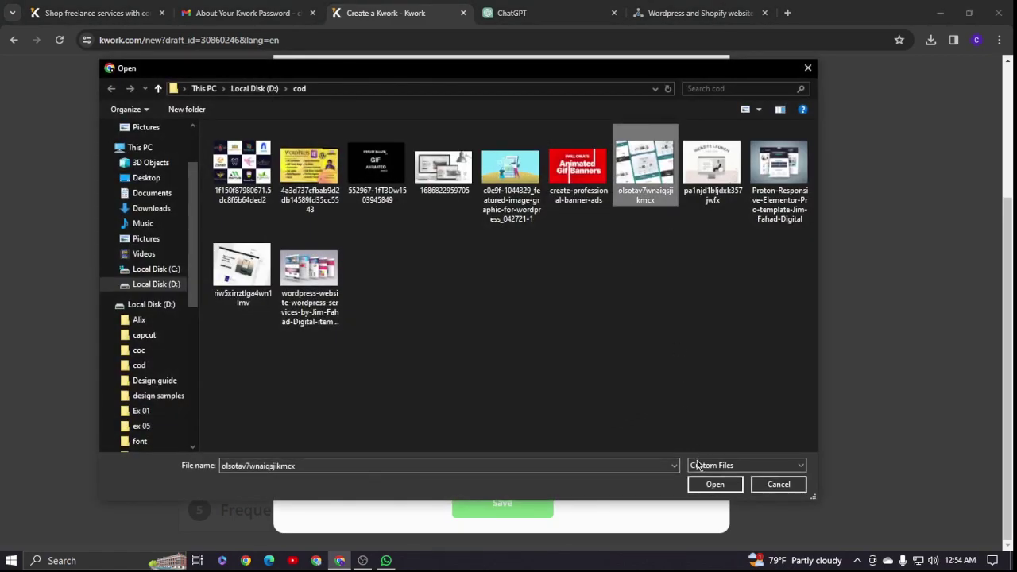
pyautogui.click(715, 484)
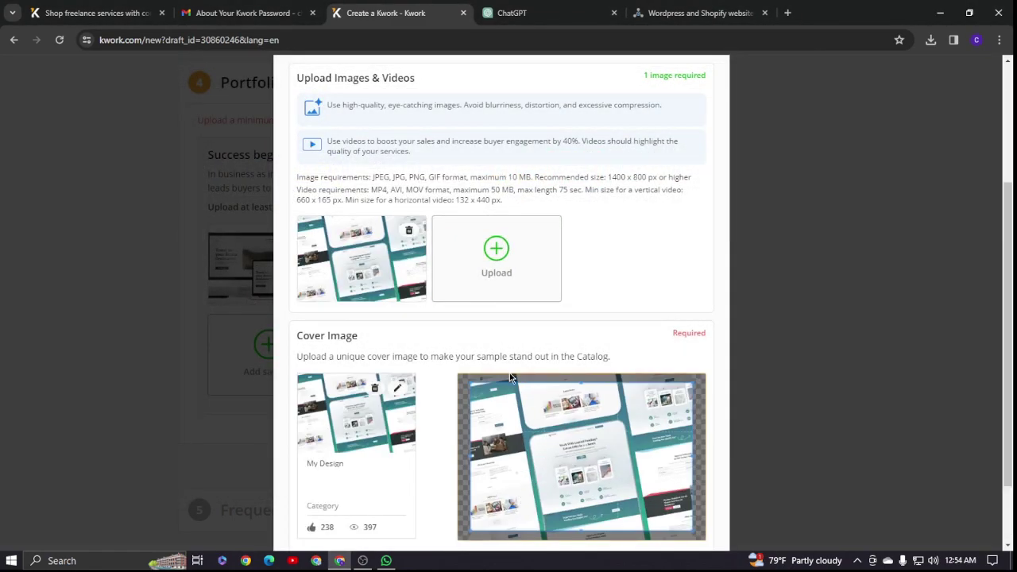
pyautogui.scroll(-2, 511, 377)
pyautogui.click(516, 503)
# - Add a third 'My design' sample with the pa1njd1bljdxk357jwfx image and save it
pyautogui.click(503, 312)
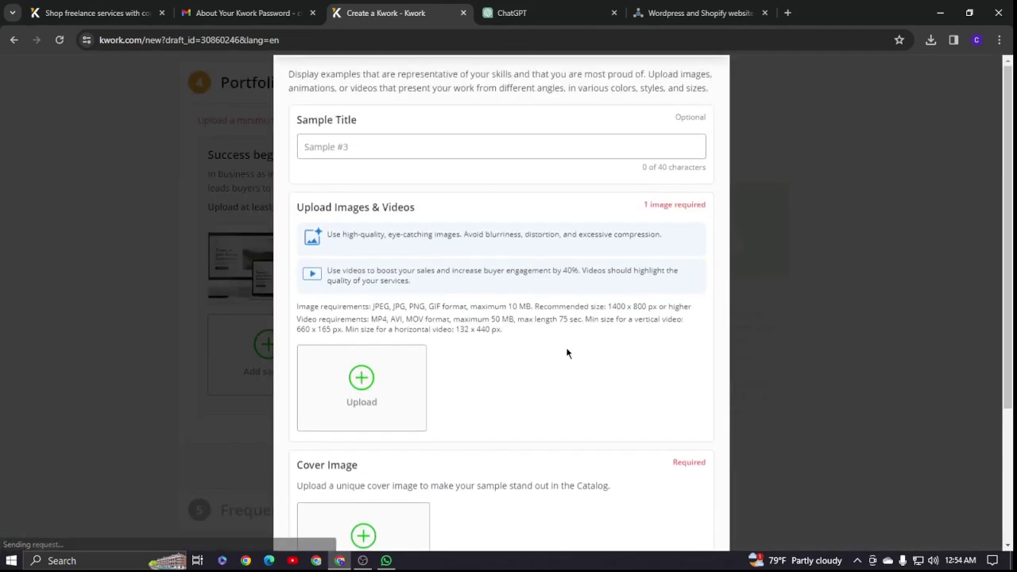
pyautogui.click(319, 208)
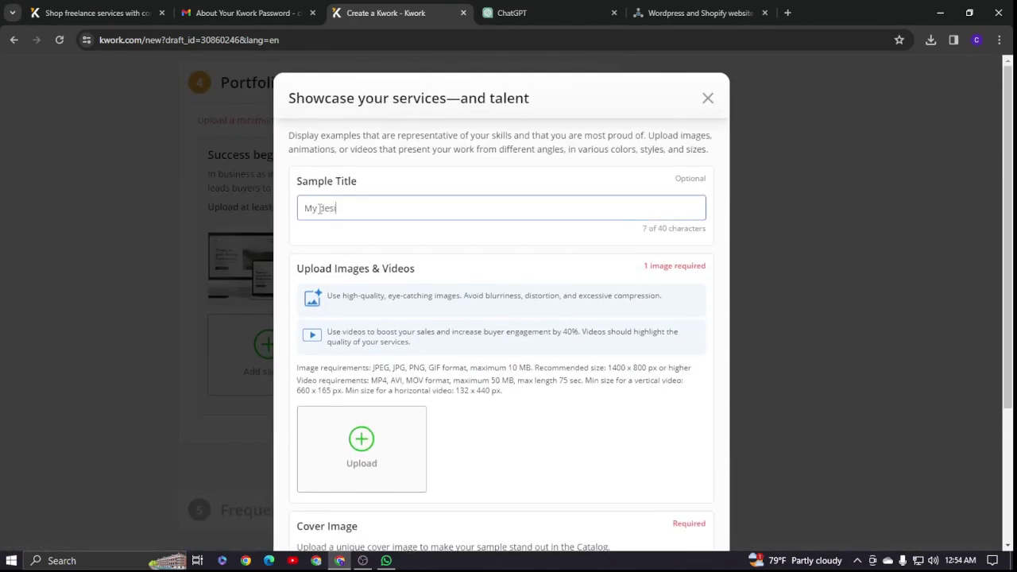
pyautogui.write('My Desig')
pyautogui.press('BackSpace')
pyautogui.scroll(-4, 435, 239)
pyautogui.click(361, 243)
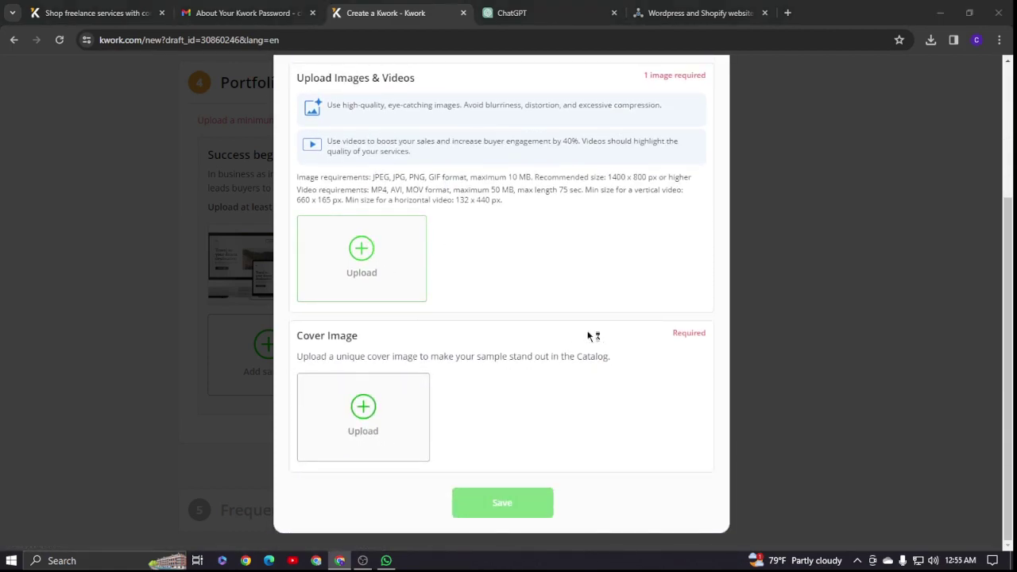
pyautogui.click(715, 191)
pyautogui.click(715, 485)
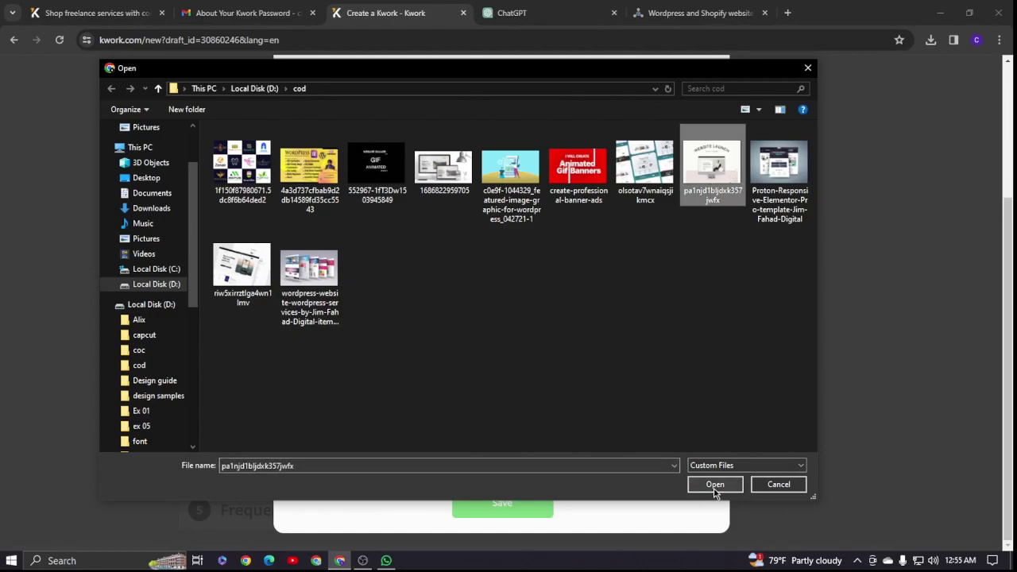
pyautogui.scroll(-2, 518, 374)
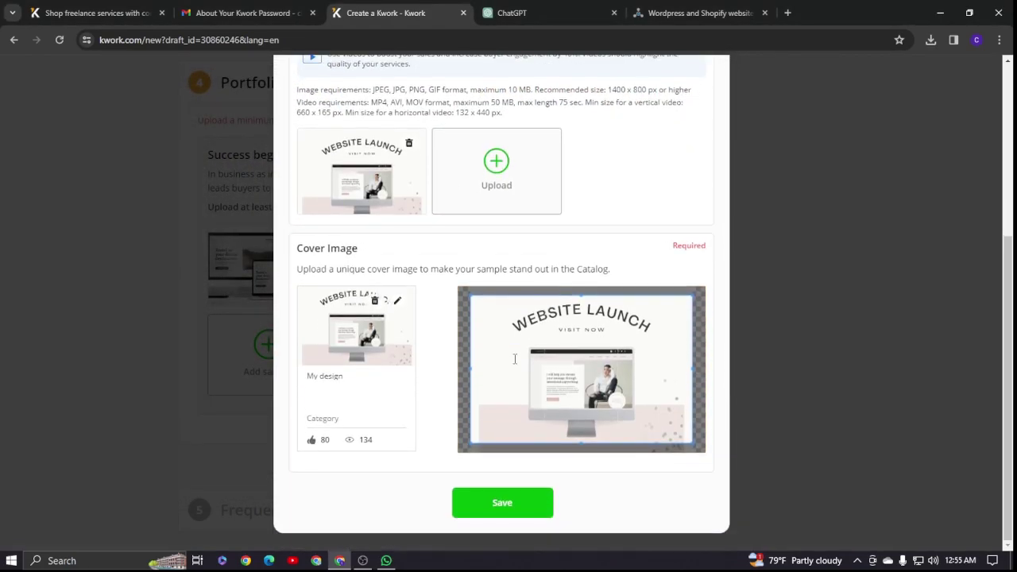
pyautogui.click(502, 503)
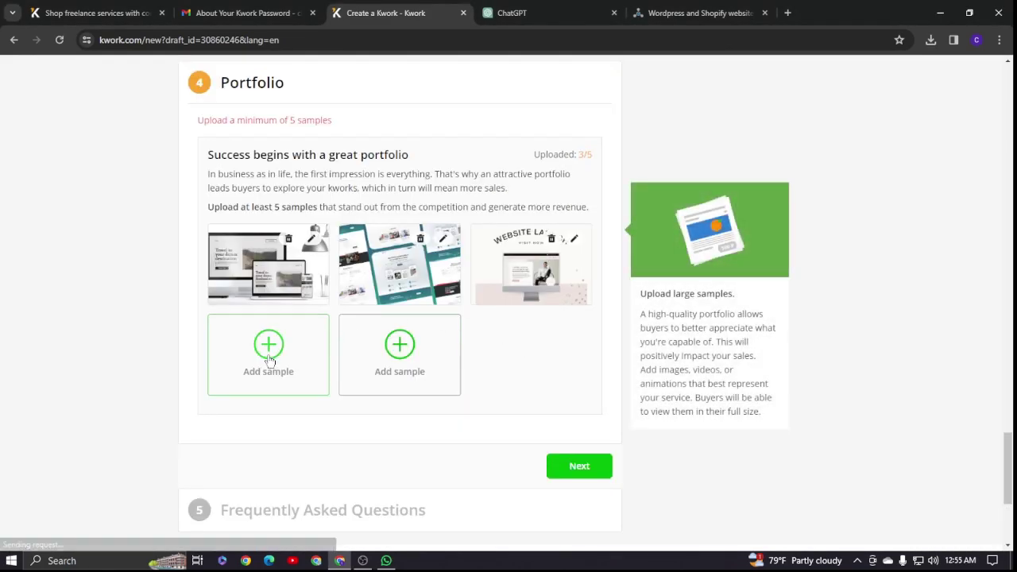
# - Add a fourth sample titled 'My Design' with the Proton-Responsive template image
pyautogui.click(267, 345)
pyautogui.click(346, 204)
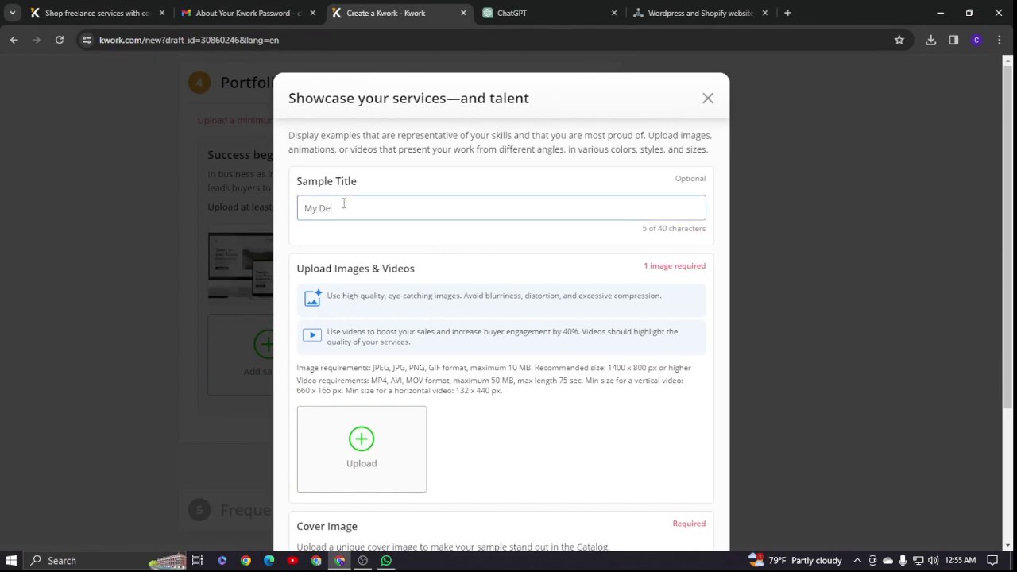
pyautogui.write('My Design')
pyautogui.scroll(-3, 358, 241)
pyautogui.click(361, 267)
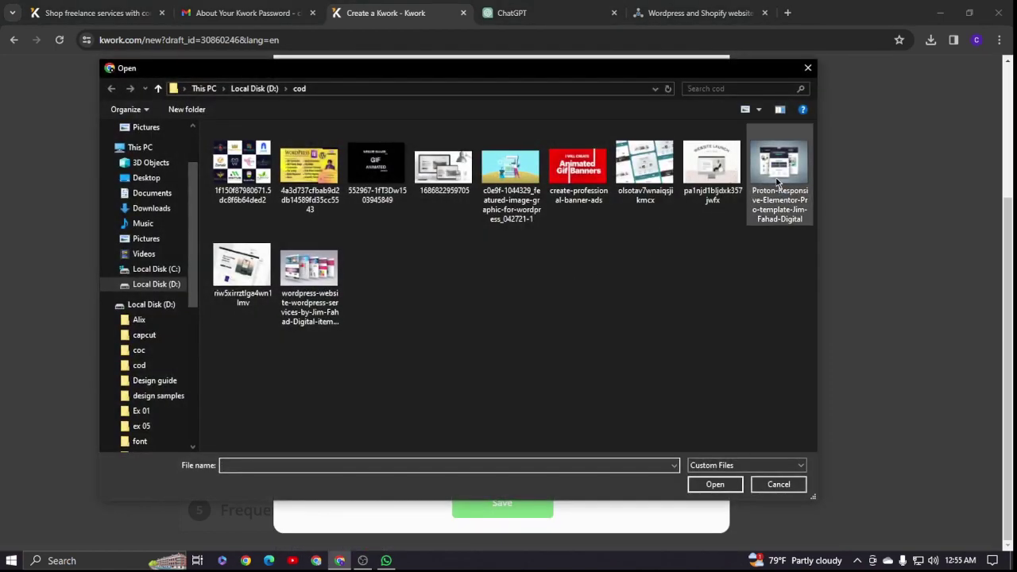
pyautogui.click(779, 167)
pyautogui.click(715, 485)
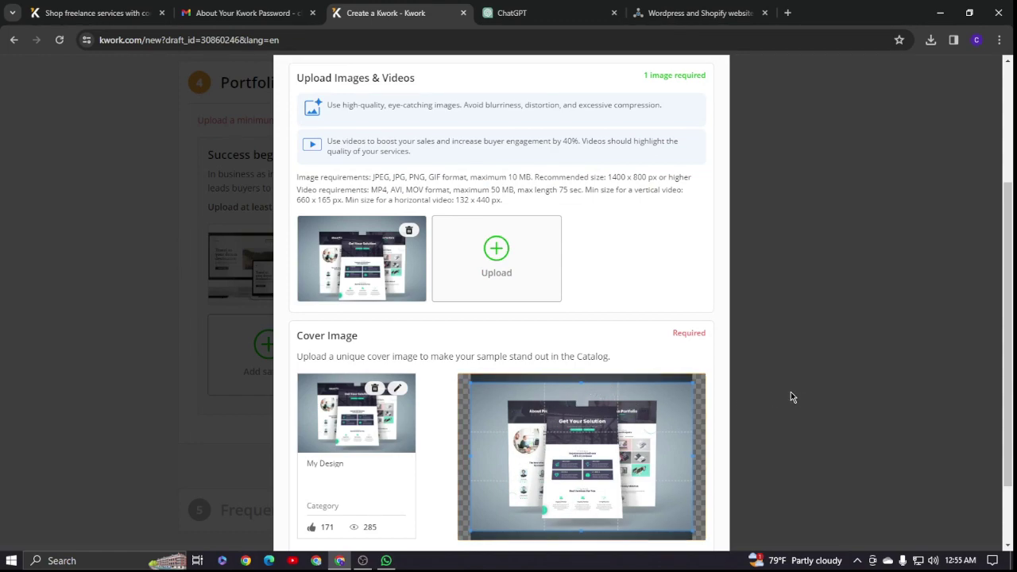
pyautogui.scroll(-3, 797, 400)
pyautogui.click(502, 500)
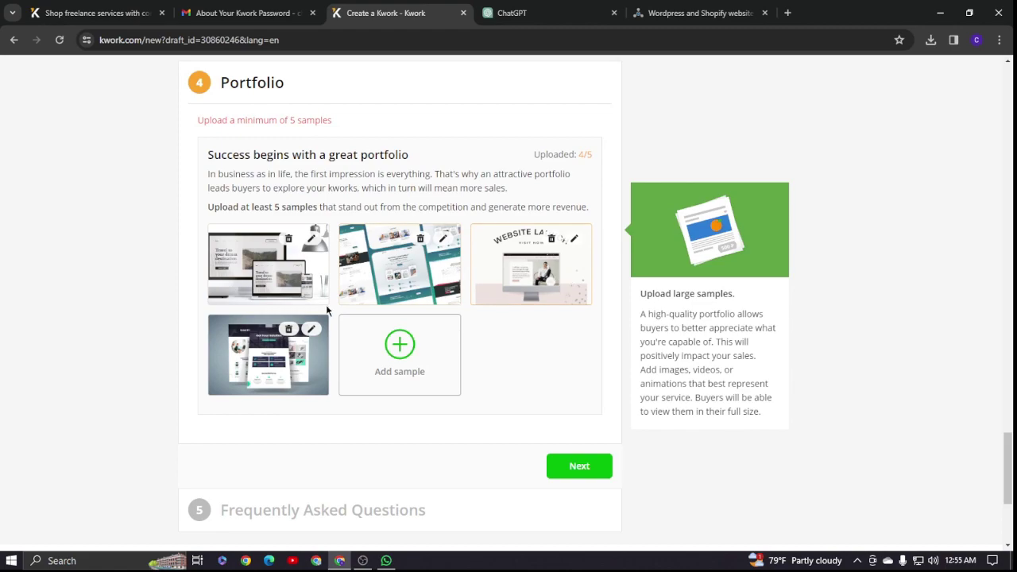
# - Save a fifth sample with a website screenshot, then continue to the FAQ step
pyautogui.click(400, 350)
pyautogui.click(345, 202)
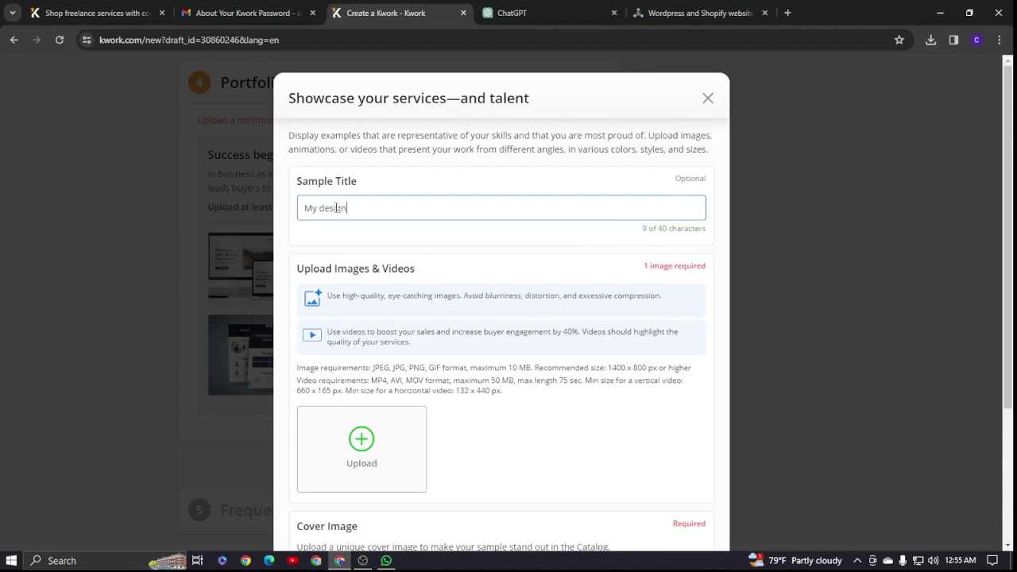
pyautogui.click(361, 441)
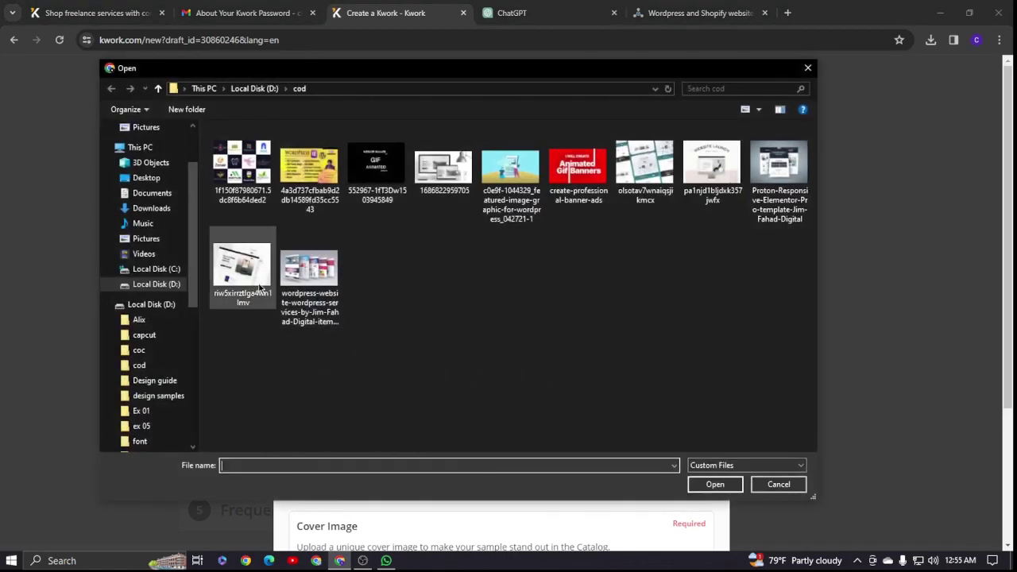
pyautogui.click(716, 484)
pyautogui.scroll(-3, 429, 370)
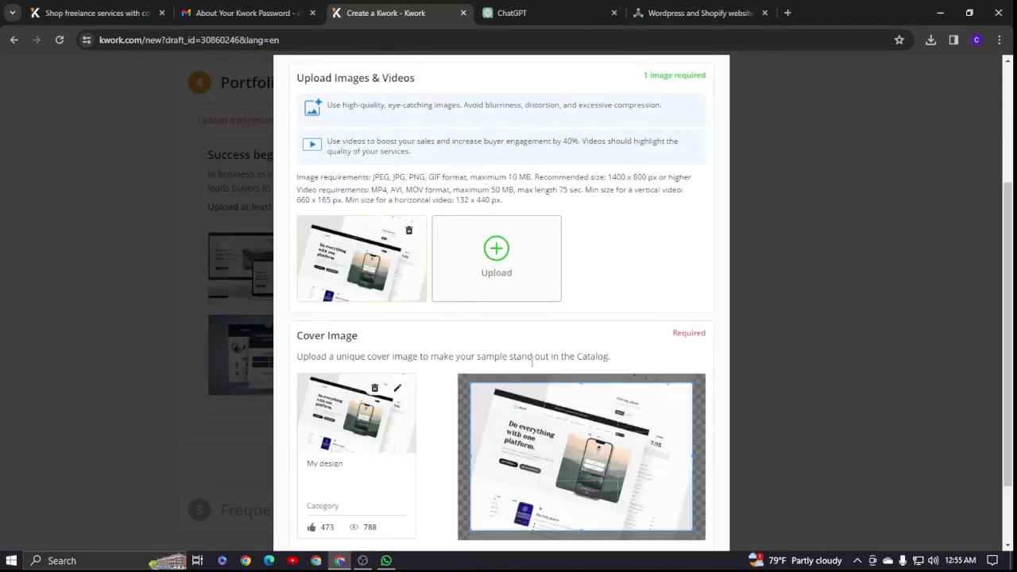
pyautogui.scroll(-2, 430, 377)
pyautogui.click(520, 497)
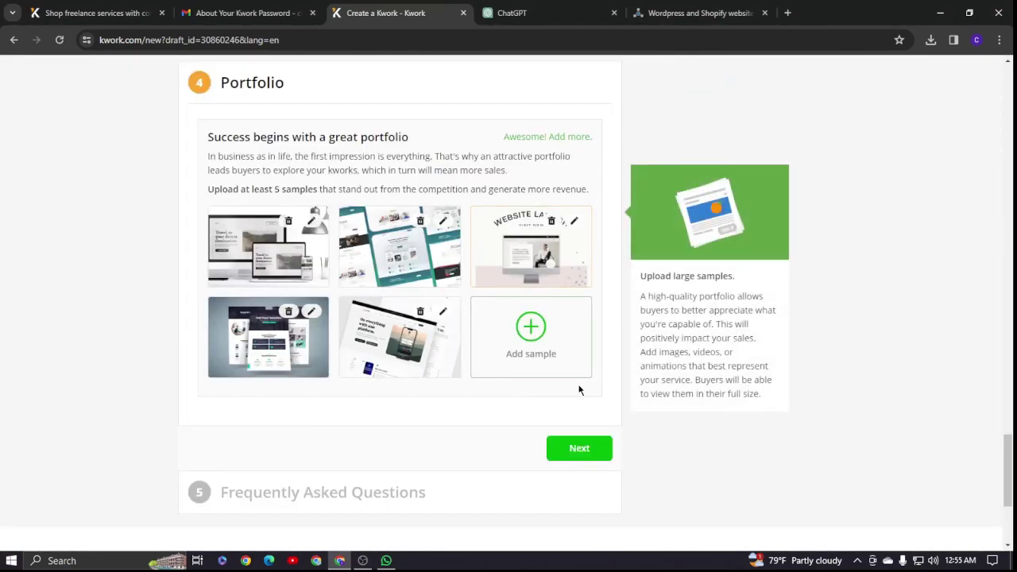
pyautogui.scroll(-3, 488, 385)
pyautogui.click(554, 221)
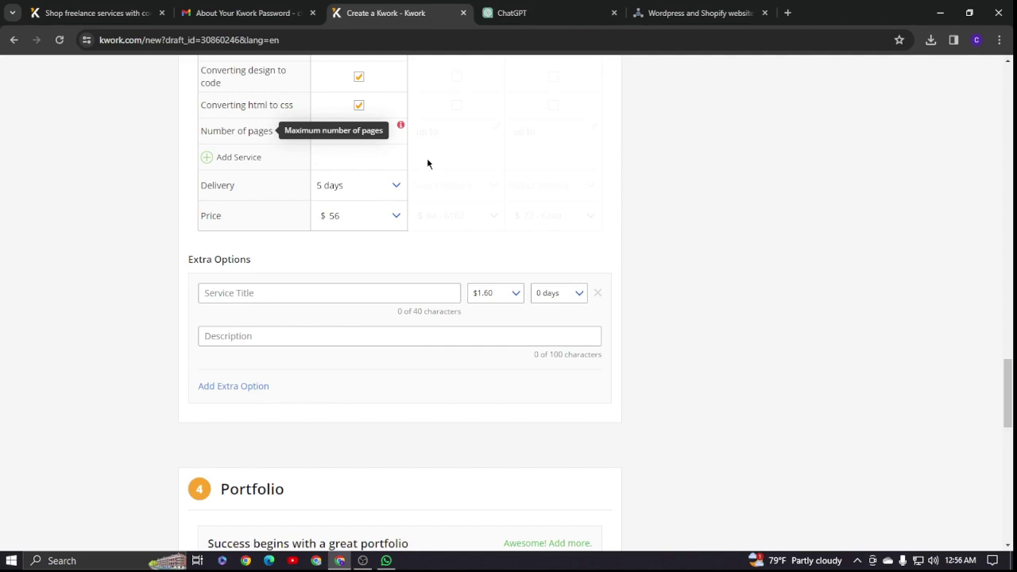
# - Change the Number of pages to 10 and submit the gig for approval
pyautogui.press('BackSpace')
pyautogui.press('BackSpace')
pyautogui.press('BackSpace')
pyautogui.write('10')
pyautogui.scroll(-8, 504, 186)
pyautogui.click(586, 443)
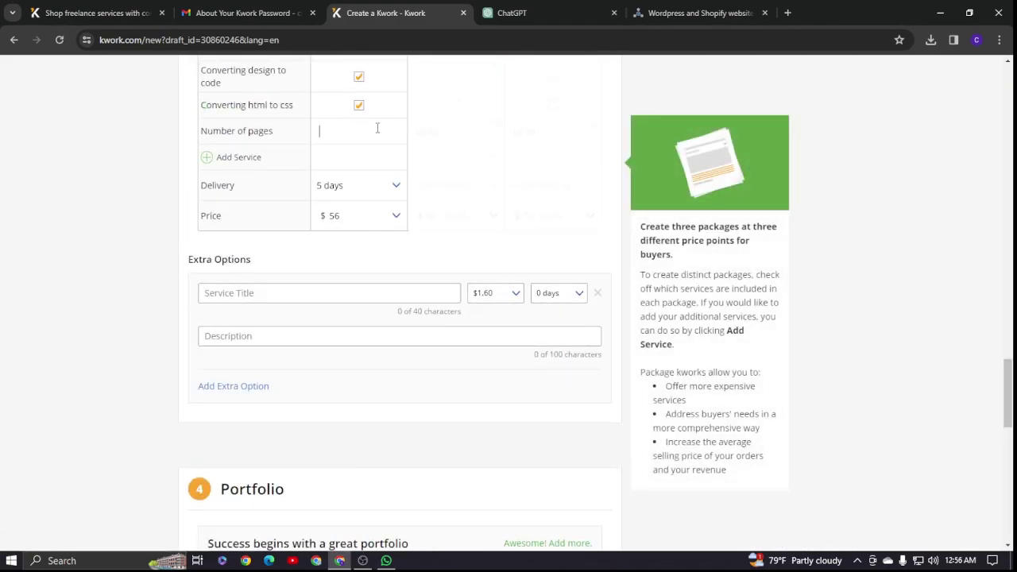
pyautogui.scroll(-6, 377, 128)
pyautogui.click(565, 305)
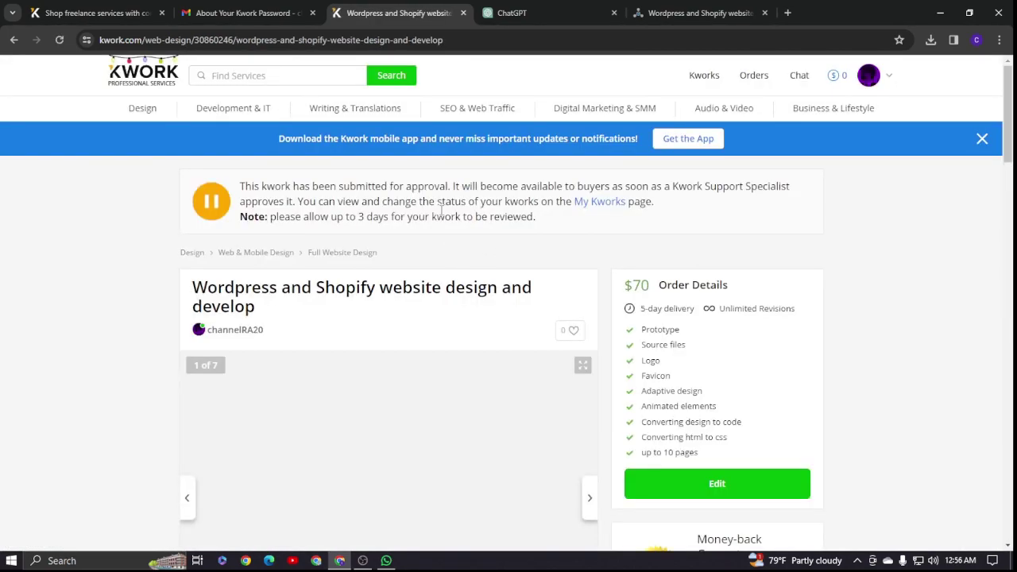
# - Review the submitted gig, then list My Kworks awaiting approval showing the $56 gig
pyautogui.scroll(-1, 325, 210)
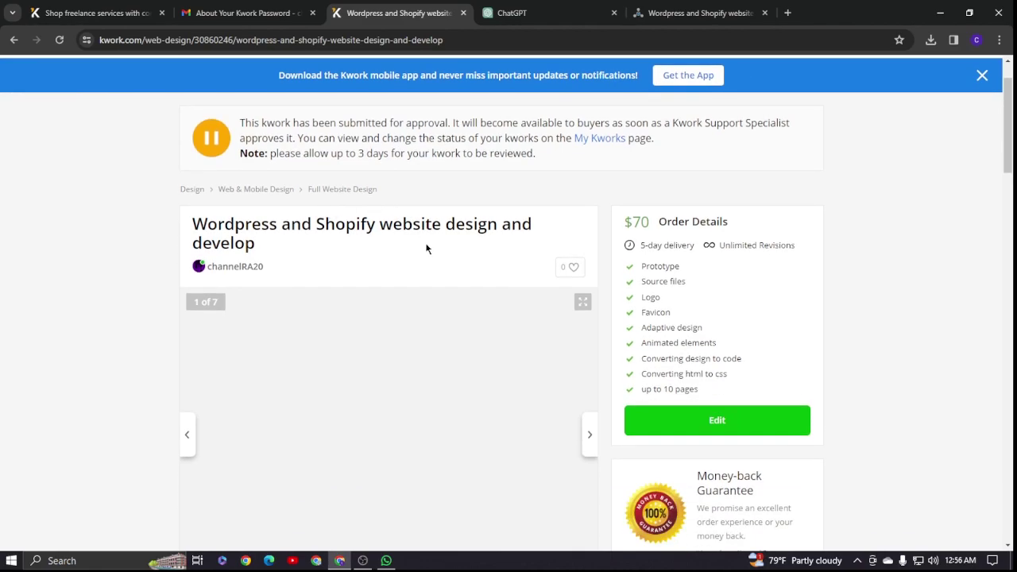
pyautogui.scroll(-3, 259, 284)
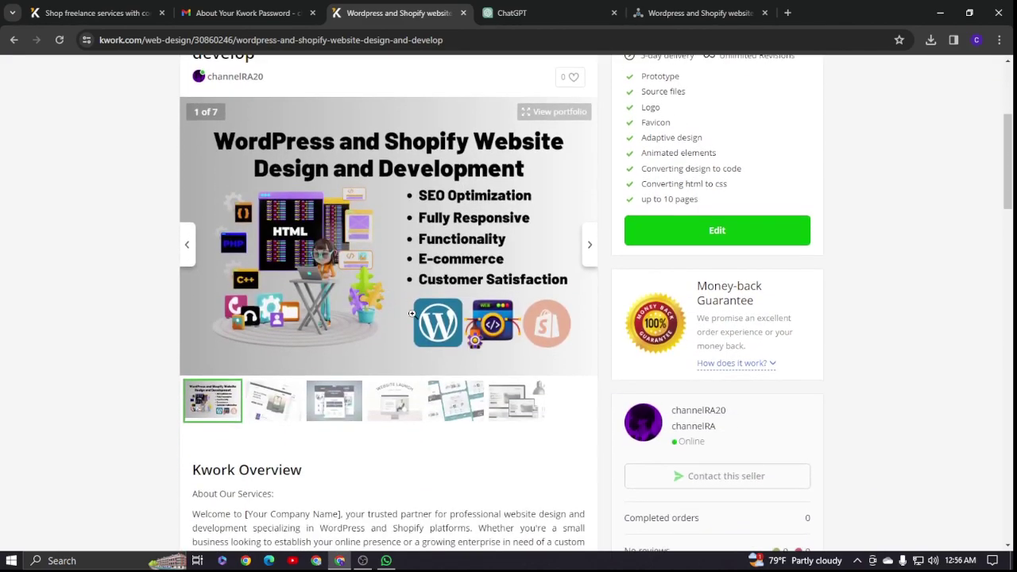
pyautogui.scroll(4, 543, 275)
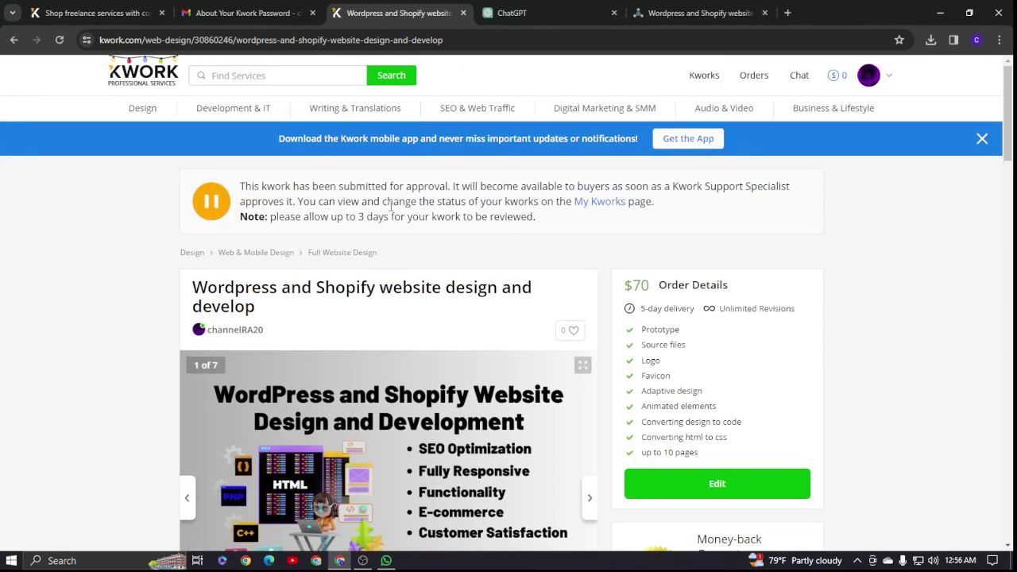
pyautogui.click(704, 75)
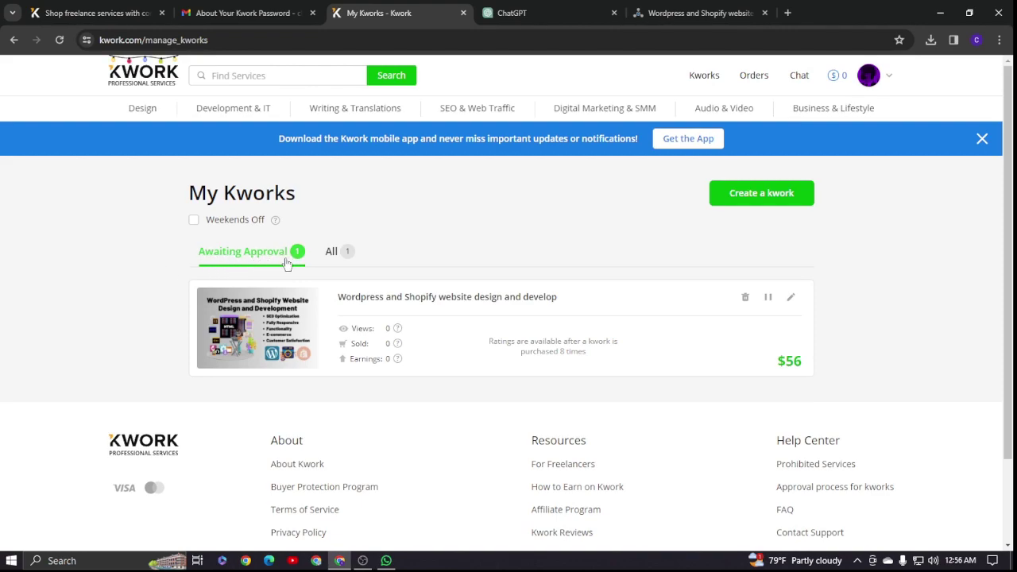
pyautogui.click(340, 259)
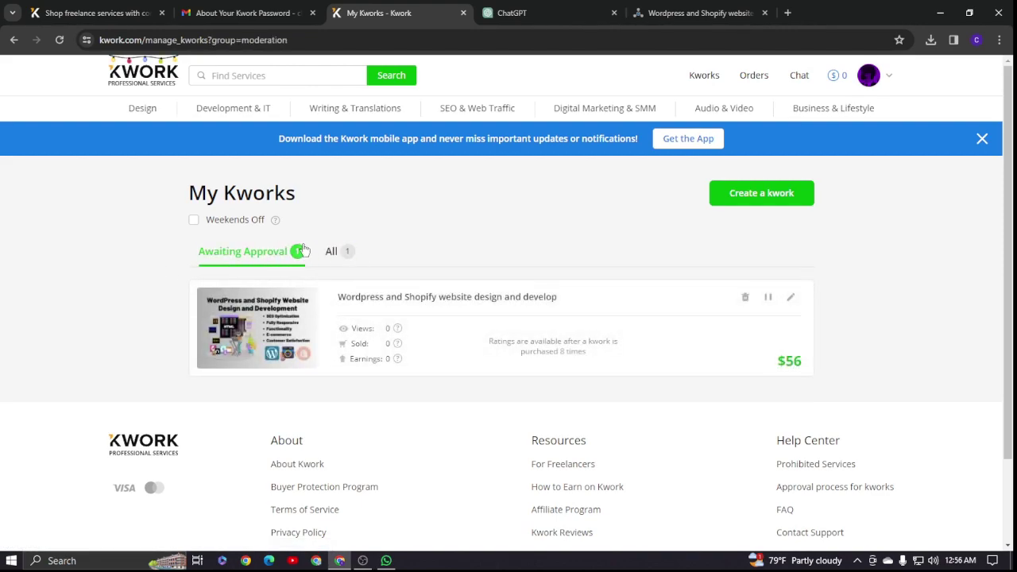
pyautogui.moveTo(866, 76)
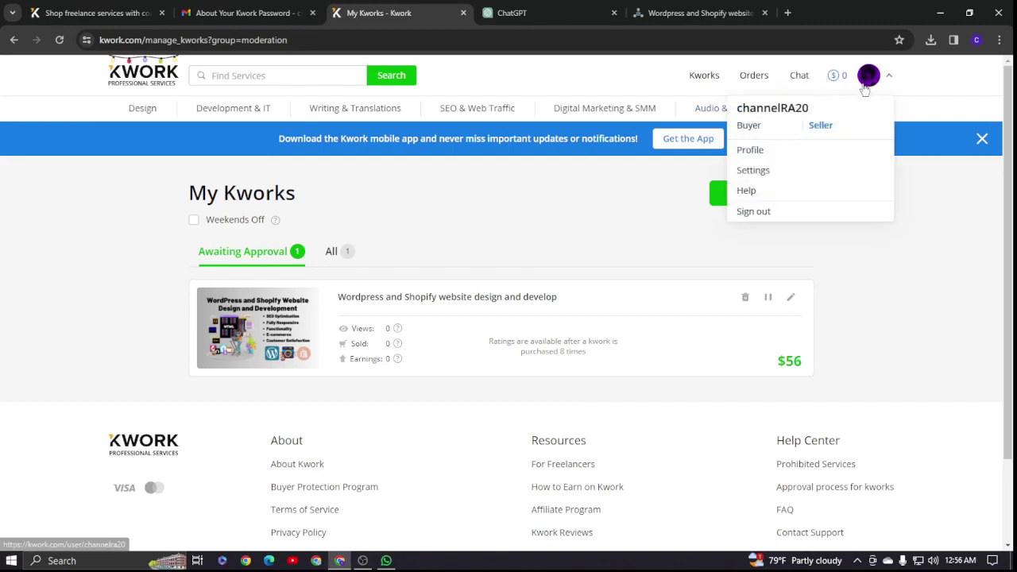
pyautogui.click(770, 156)
pyautogui.scroll(-8, 386, 239)
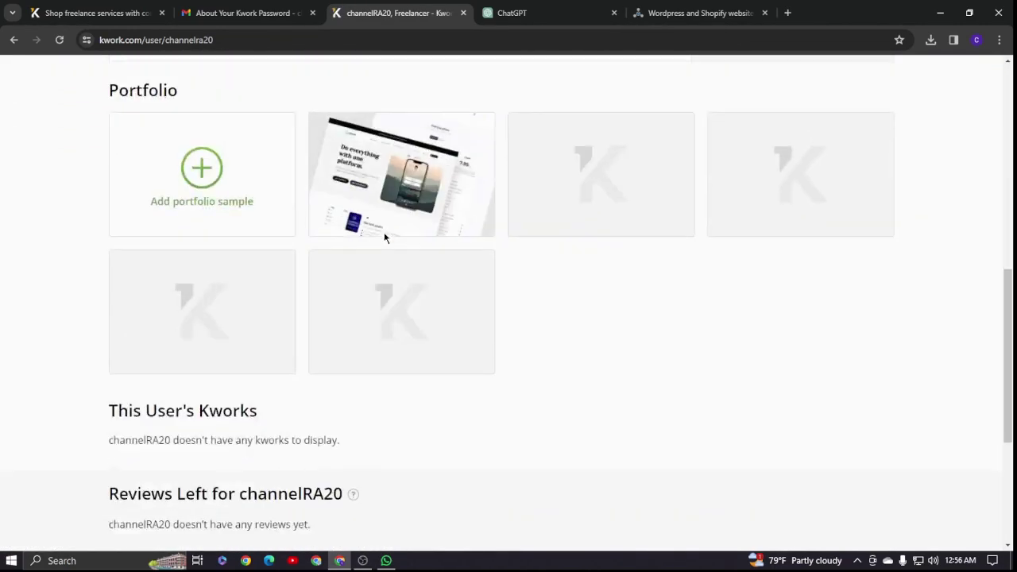
pyautogui.scroll(3, 387, 239)
pyautogui.scroll(-6, 386, 239)
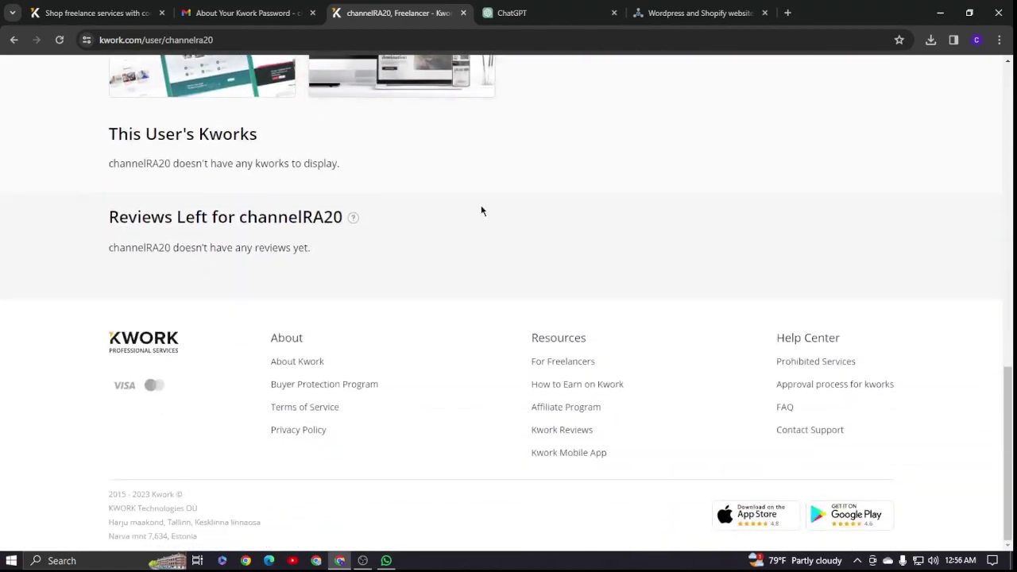
pyautogui.scroll(12, 203, 282)
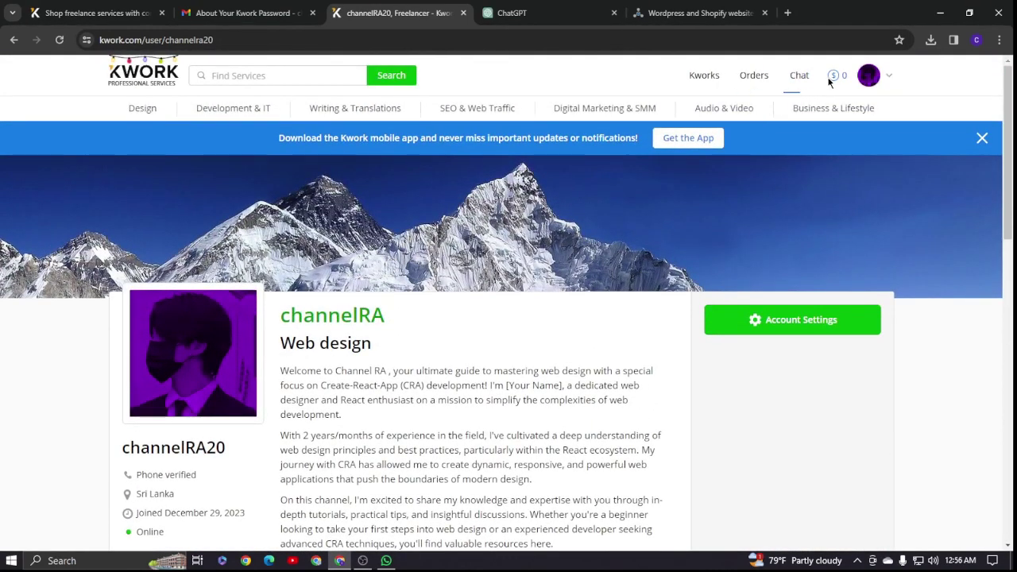
pyautogui.click(833, 76)
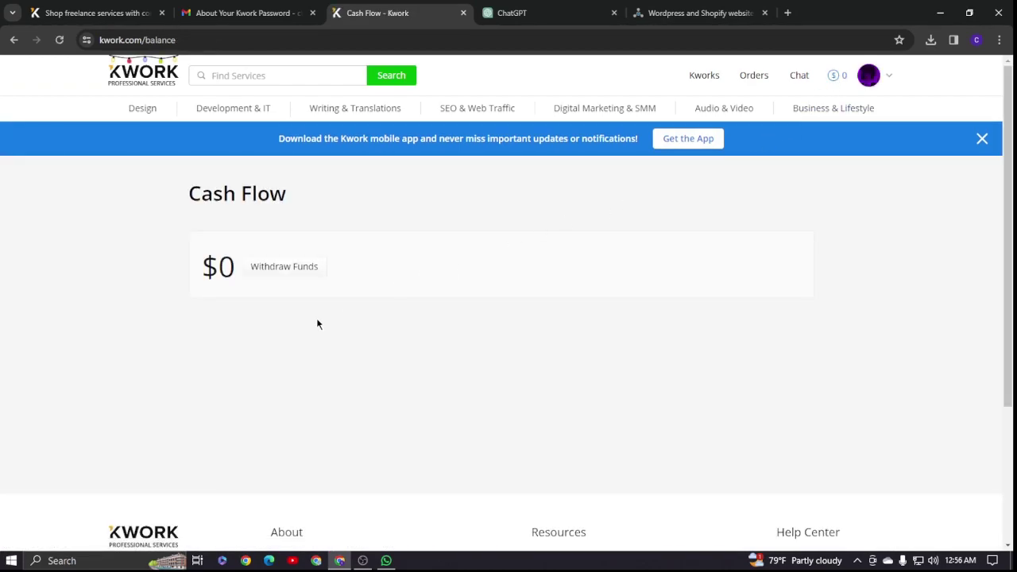
pyautogui.click(270, 271)
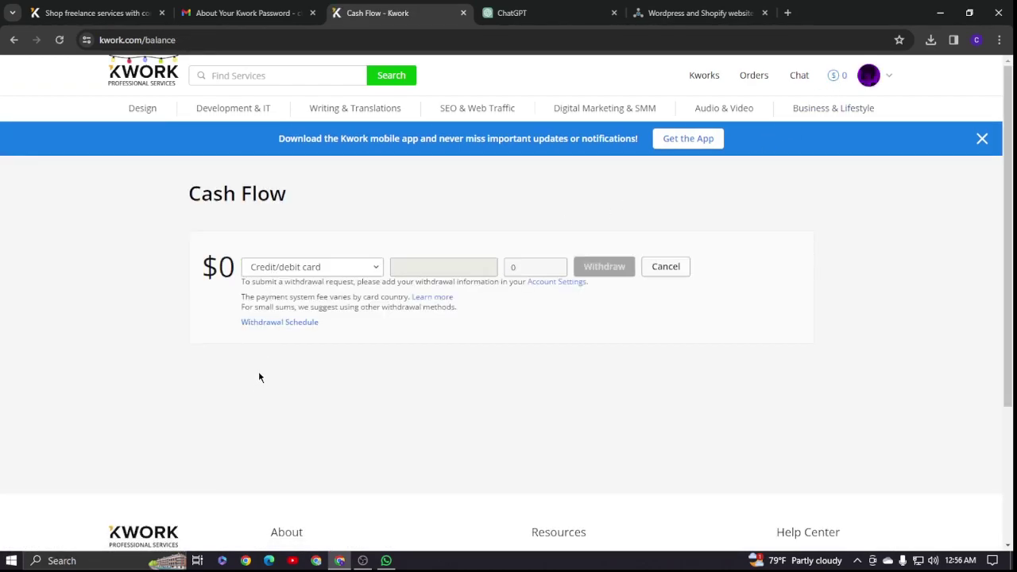
pyautogui.click(704, 76)
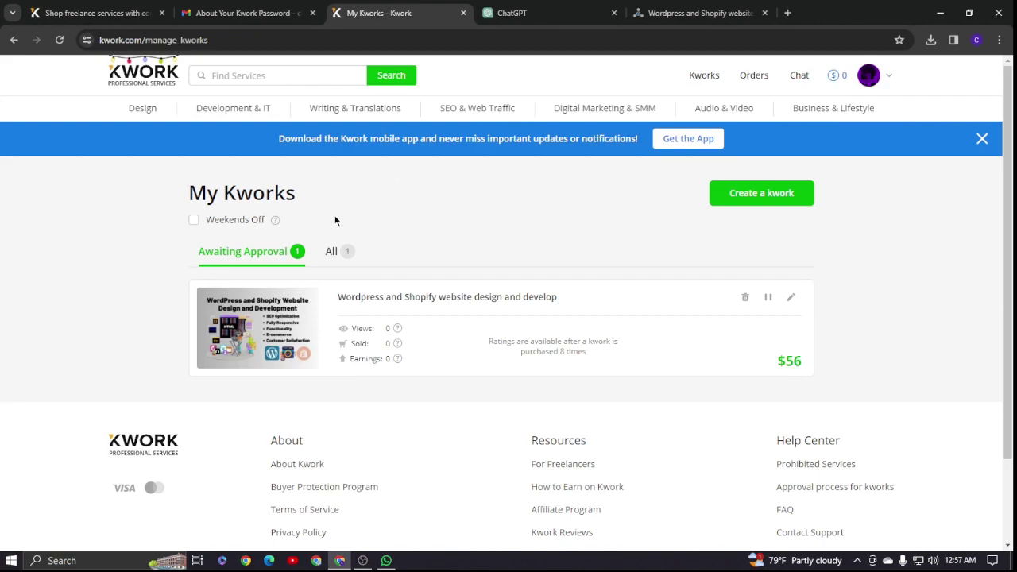
# - Look over the account settings and withdrawal method, leaving the card number empty
pyautogui.click(833, 80)
pyautogui.moveTo(869, 75)
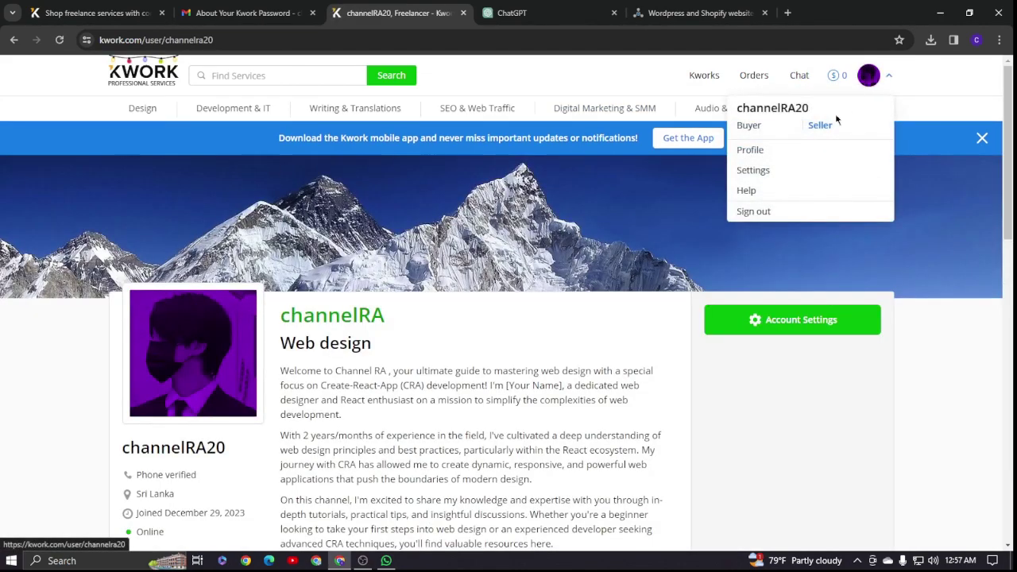
pyautogui.click(753, 170)
pyautogui.scroll(-3, 446, 208)
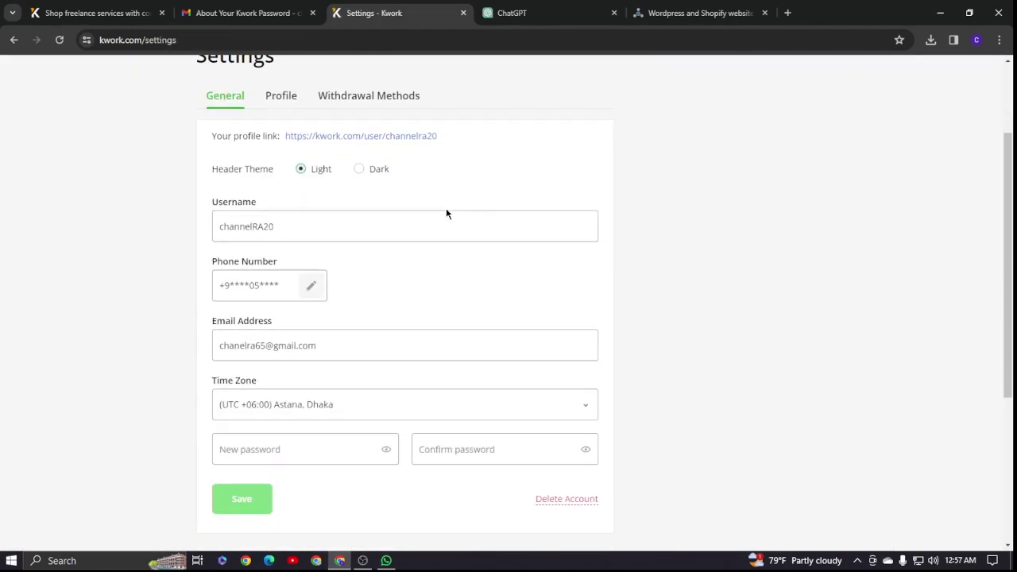
pyautogui.scroll(3, 397, 223)
pyautogui.click(355, 225)
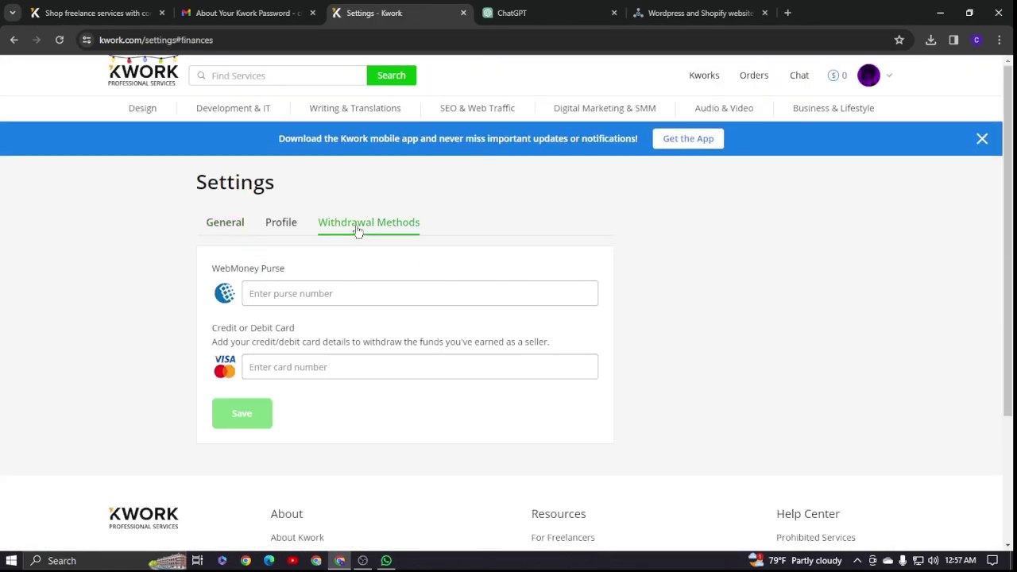
pyautogui.scroll(-2, 365, 230)
pyautogui.click(274, 240)
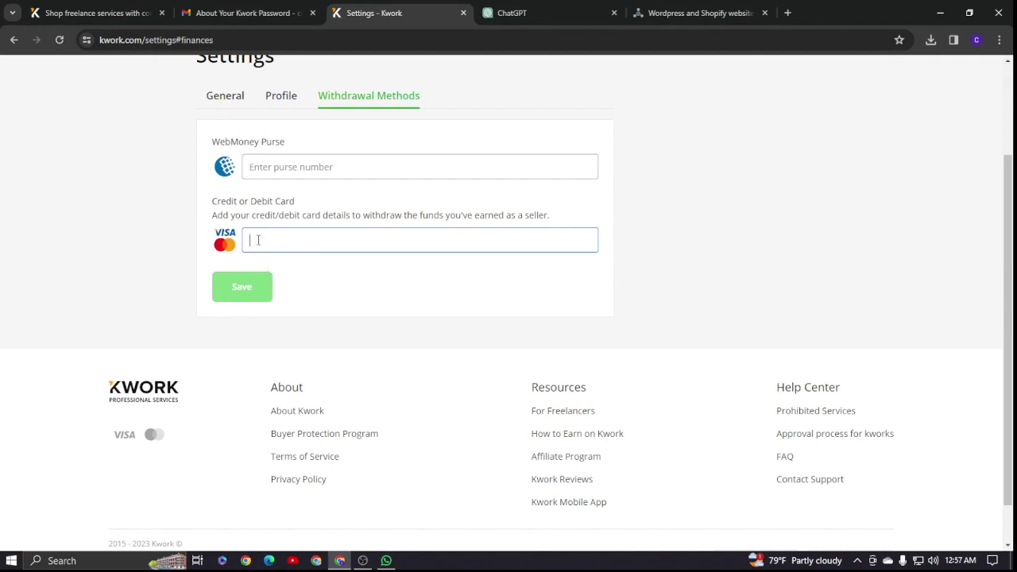
pyautogui.click(240, 290)
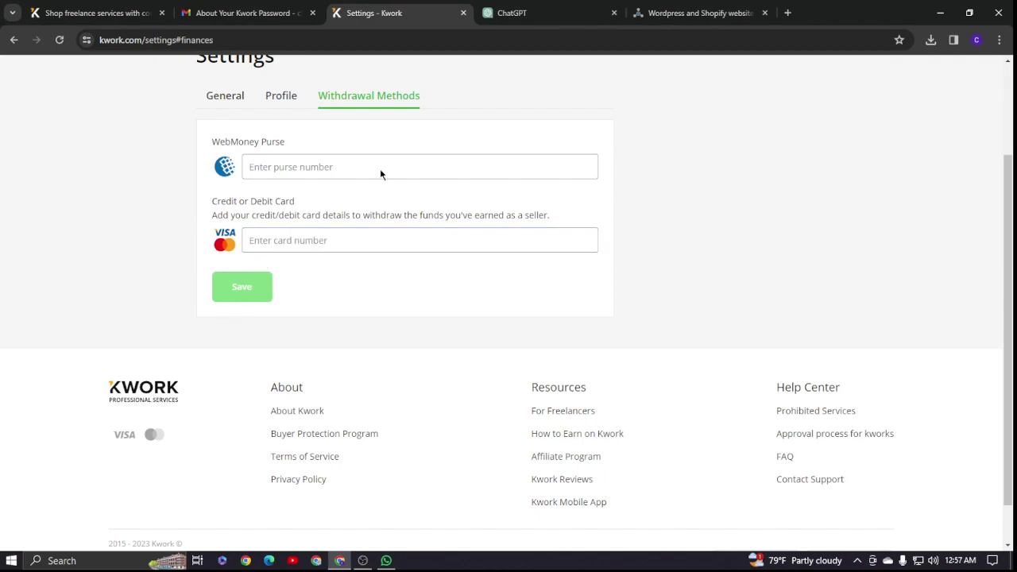
pyautogui.scroll(2, 342, 184)
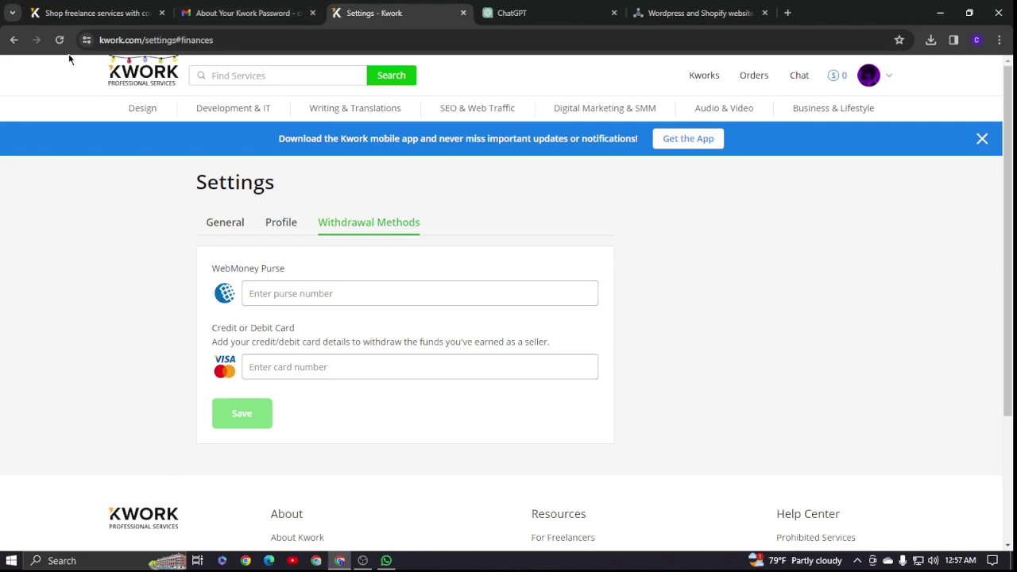
# - Return to My Kworks, then view the freelancer profile with its Web design bio
pyautogui.click(714, 79)
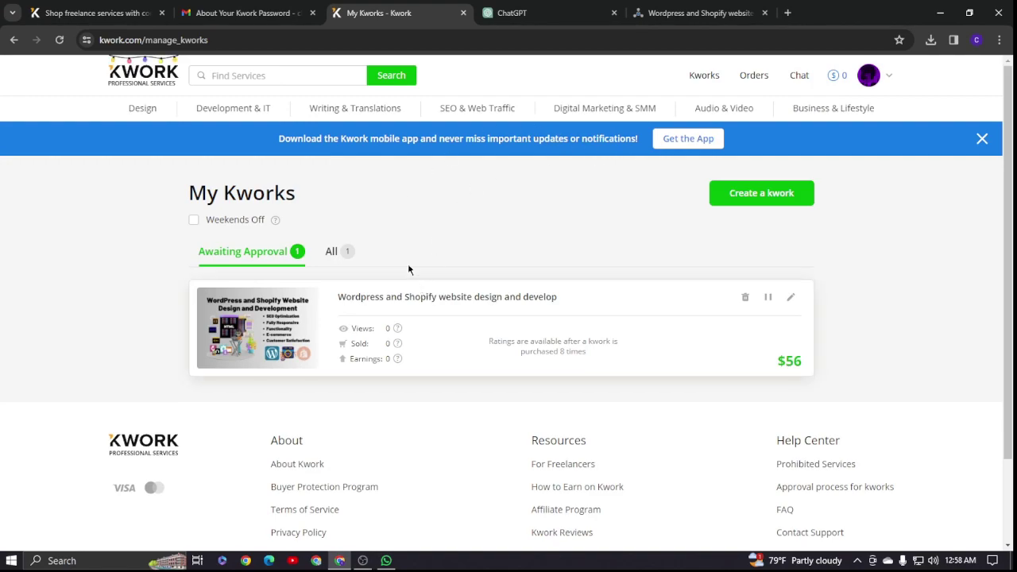
pyautogui.moveTo(868, 75)
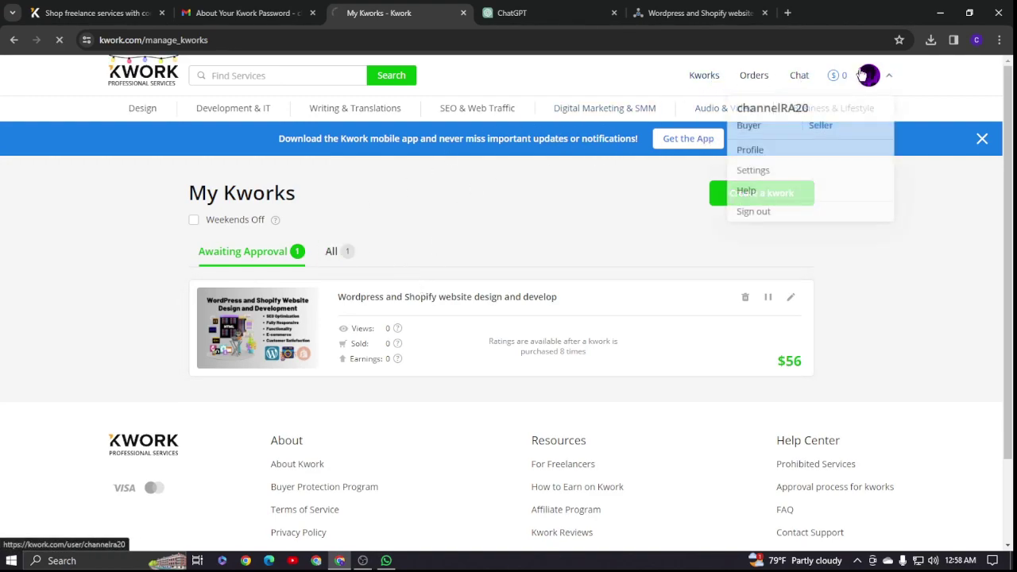
pyautogui.click(753, 151)
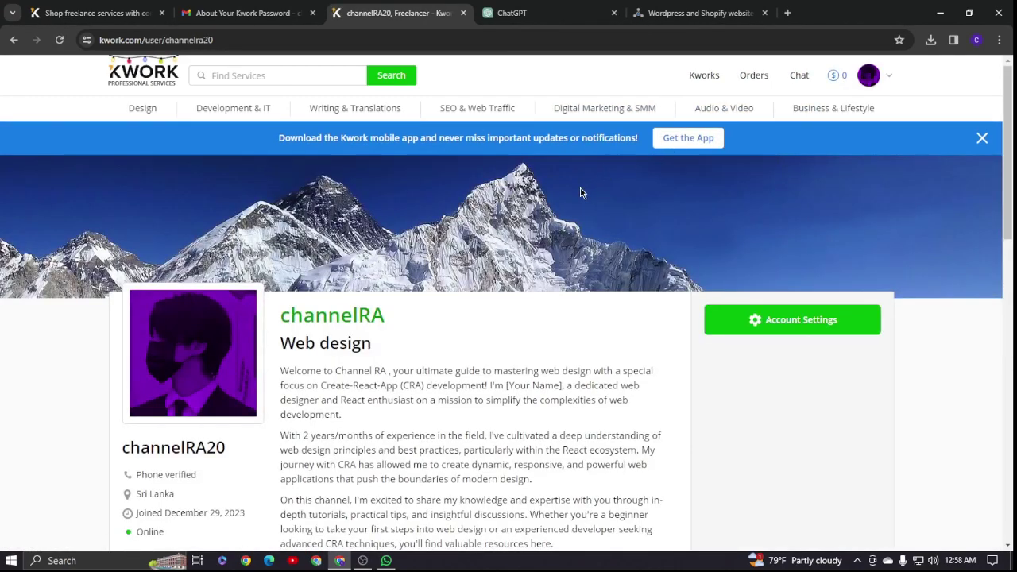
pyautogui.scroll(-8, 506, 209)
pyautogui.scroll(3, 505, 208)
pyautogui.scroll(4, 505, 205)
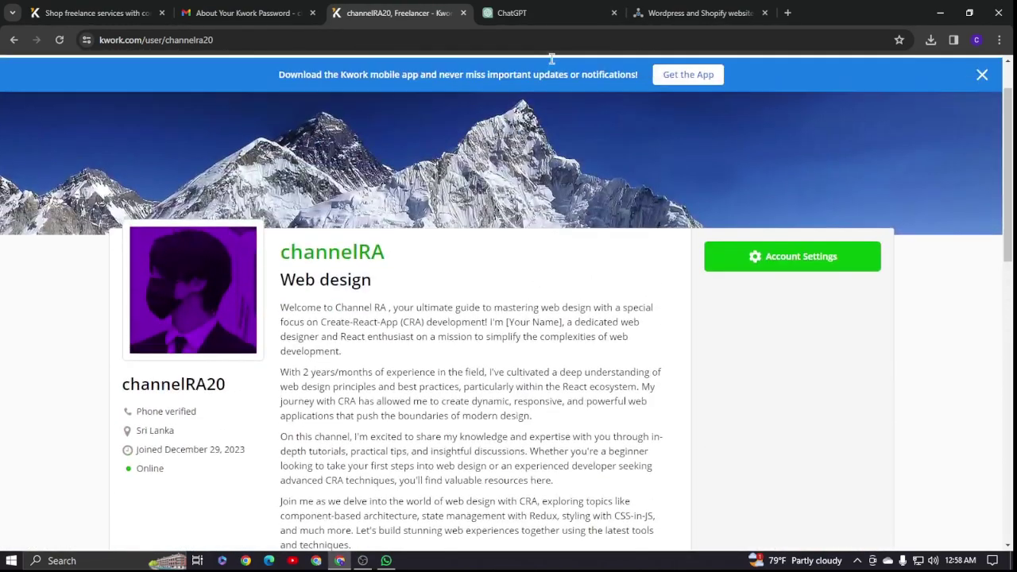
# - Look over the $35 Wordpress and Shopify listing on SEOClerks
pyautogui.click(698, 13)
pyautogui.scroll(-3, 699, 191)
pyautogui.scroll(-2, 718, 222)
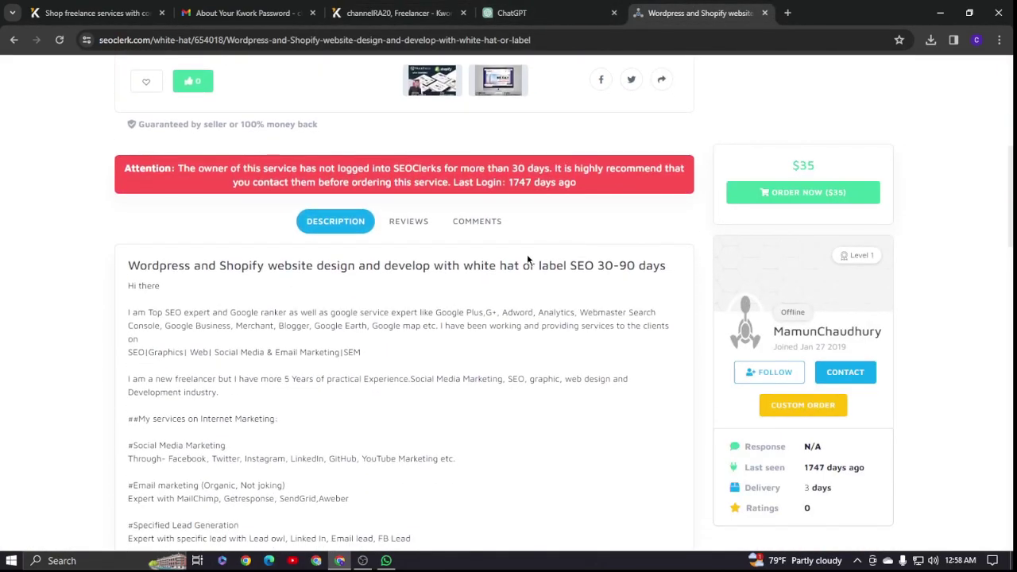
pyautogui.scroll(5, 369, 236)
pyautogui.moveTo(348, 180); pyautogui.dragTo(116, 152)
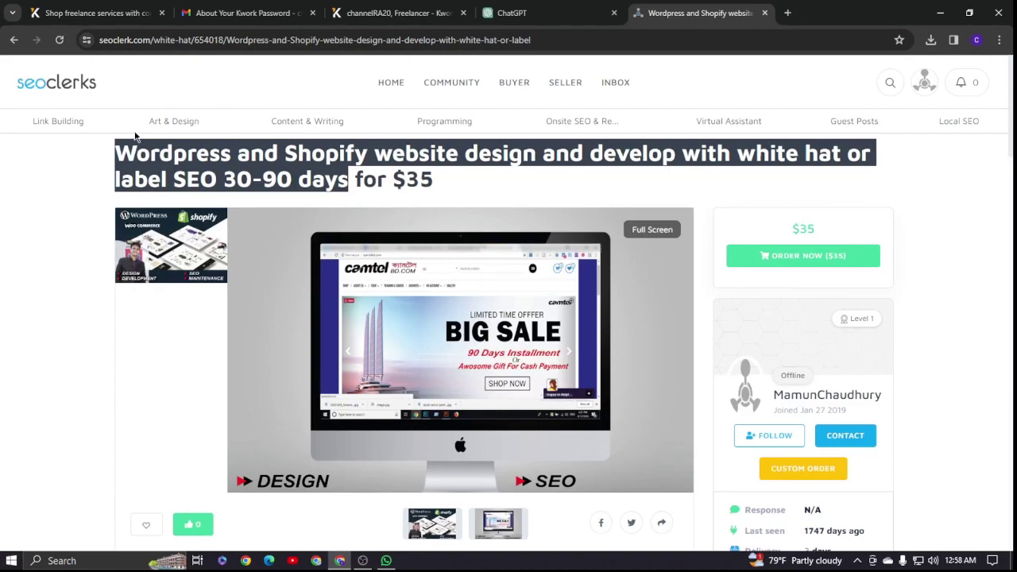
pyautogui.scroll(-4, 283, 209)
pyautogui.scroll(1, 293, 248)
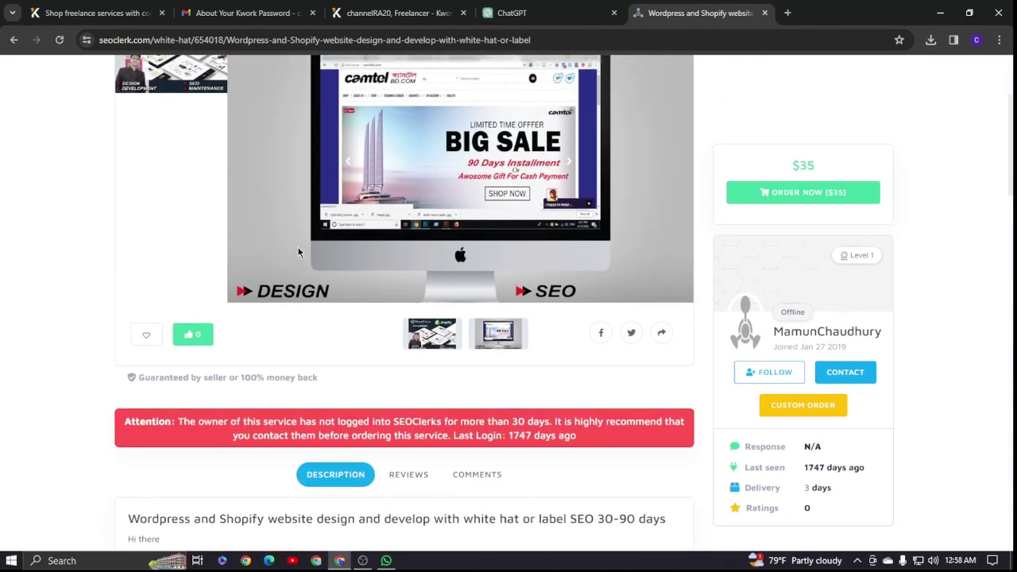
pyautogui.scroll(-5, 549, 231)
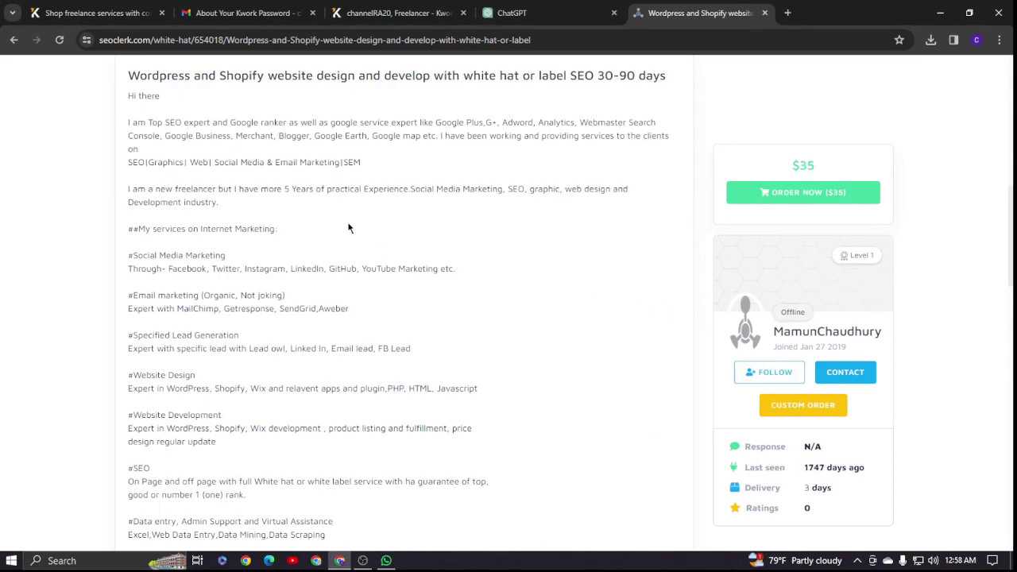
pyautogui.scroll(8, 186, 163)
# - Go back to the listings and read the $16 Version 2.0 Google Rankings backlinks gig
pyautogui.click(14, 40)
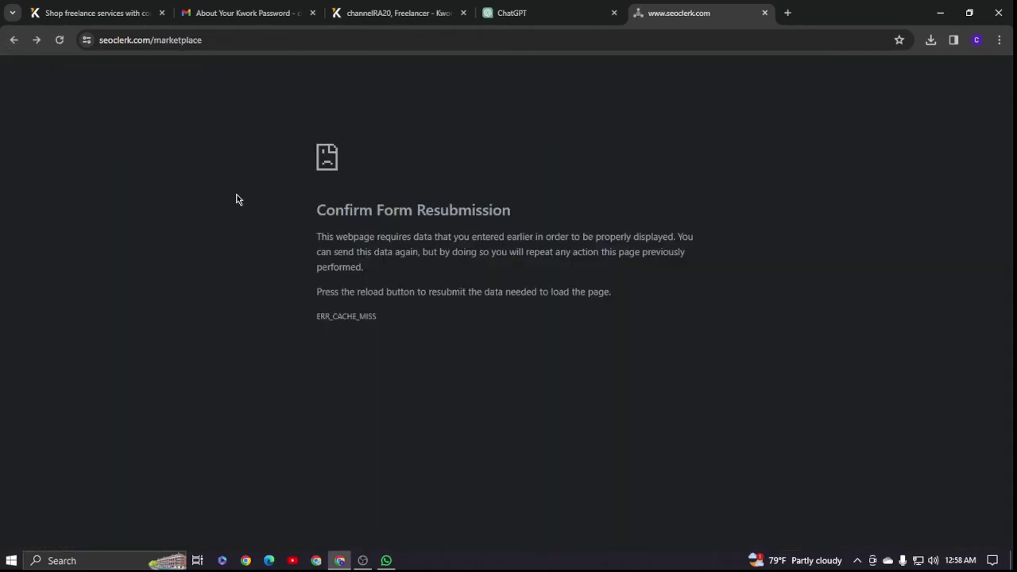
pyautogui.click(14, 40)
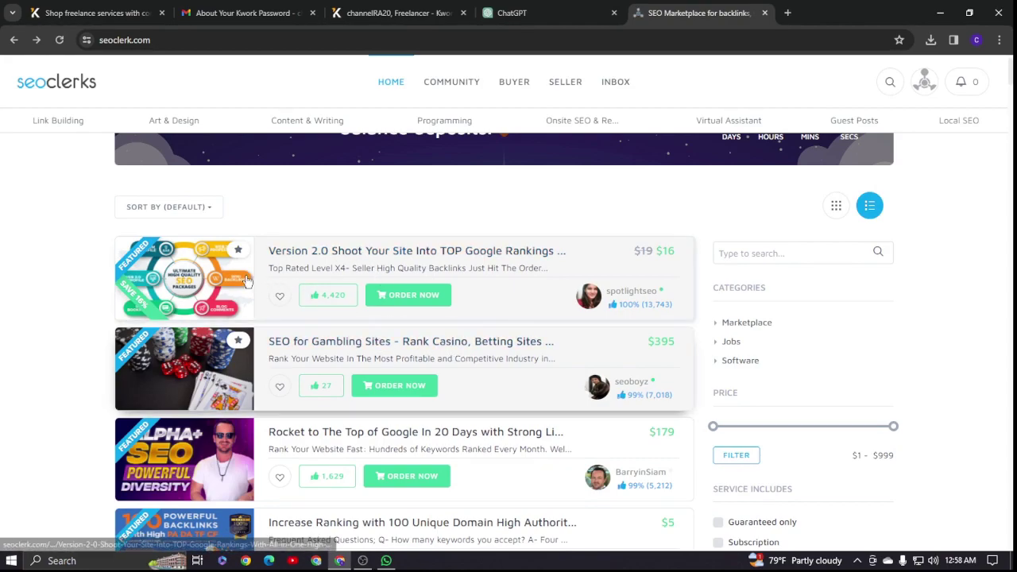
pyautogui.click(312, 253)
pyautogui.scroll(-5, 711, 284)
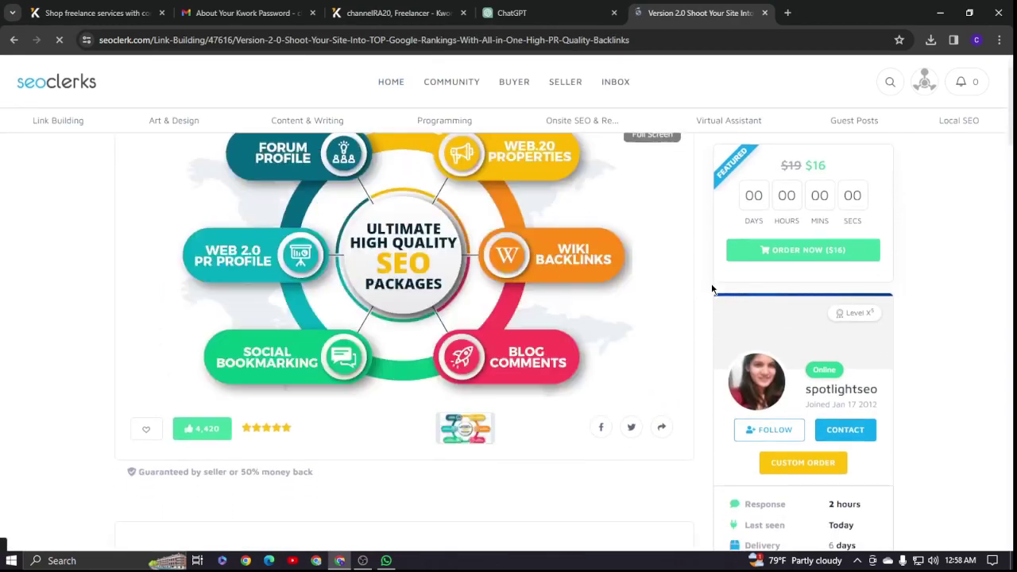
pyautogui.scroll(5, 688, 411)
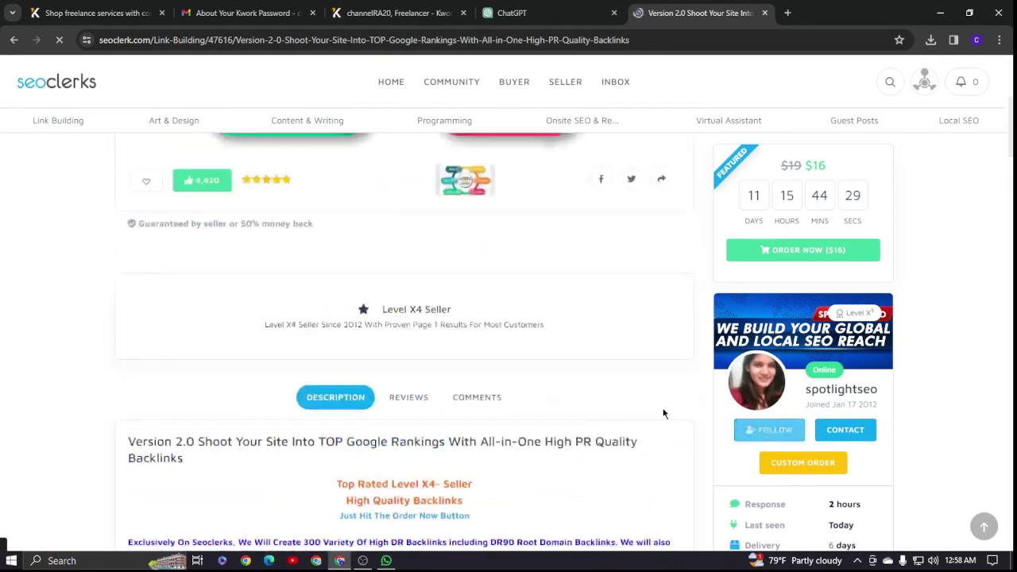
pyautogui.scroll(-4, 853, 336)
pyautogui.scroll(-2, 900, 343)
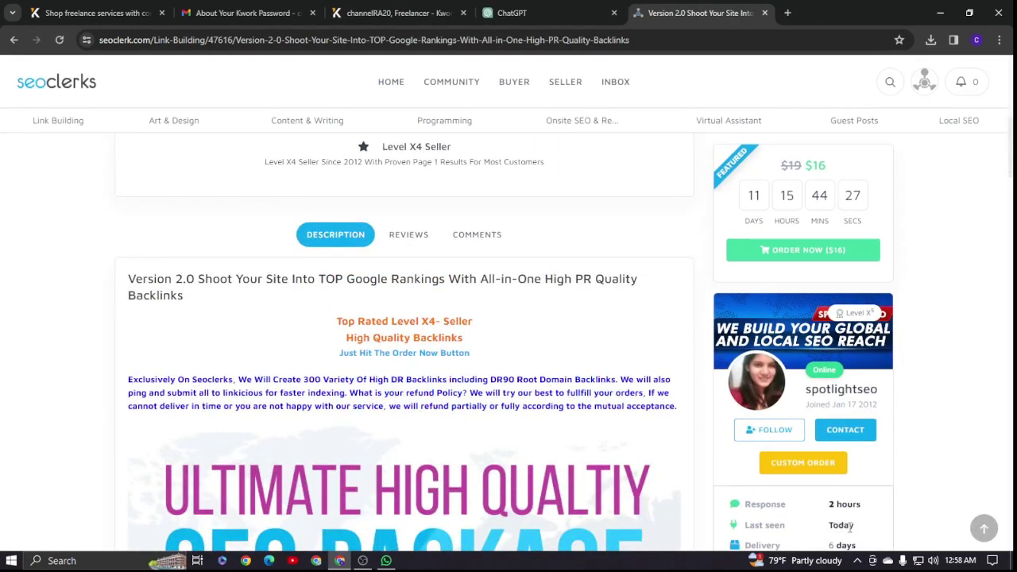
pyautogui.scroll(-8, 898, 485)
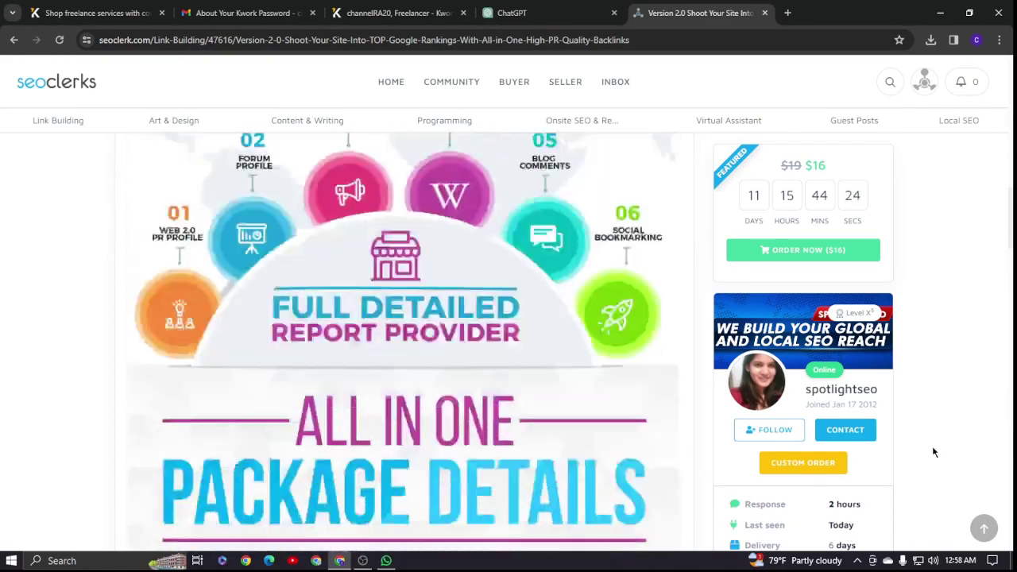
pyautogui.scroll(-15, 924, 445)
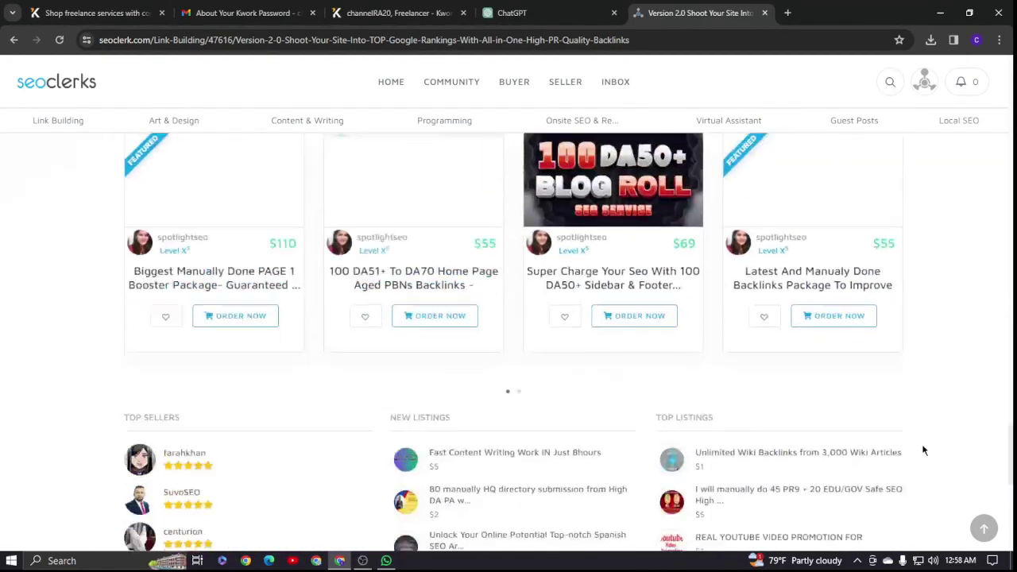
pyautogui.scroll(5, 926, 417)
pyautogui.scroll(-3, 926, 413)
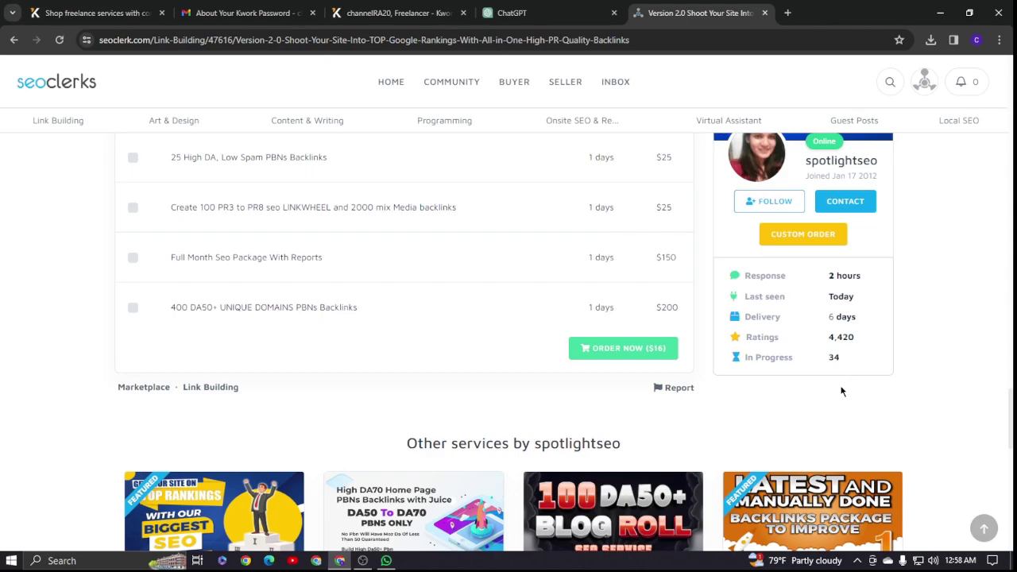
pyautogui.scroll(2, 823, 290)
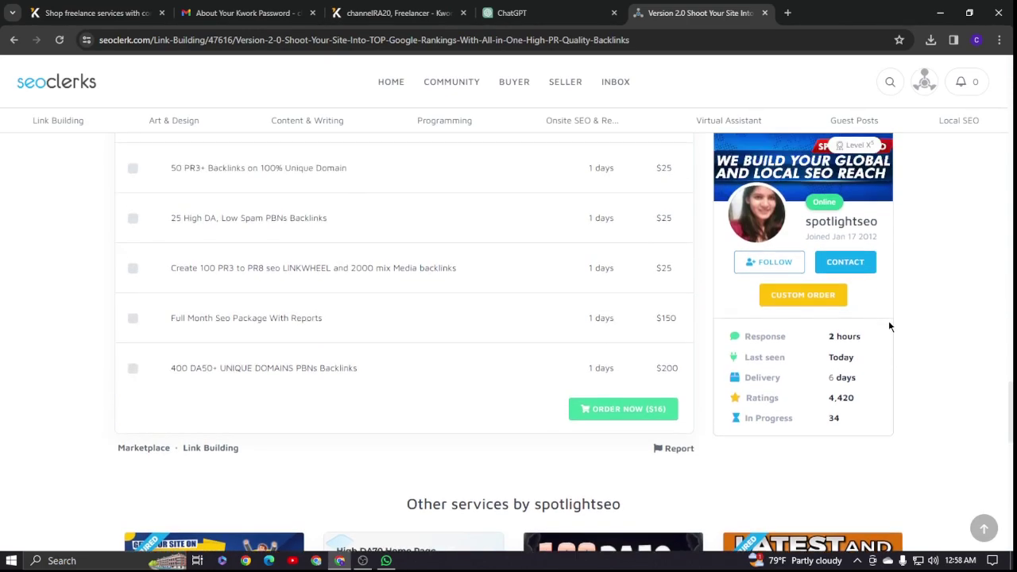
pyautogui.scroll(-1, 883, 374)
pyautogui.scroll(5, 896, 352)
pyautogui.scroll(9, 870, 280)
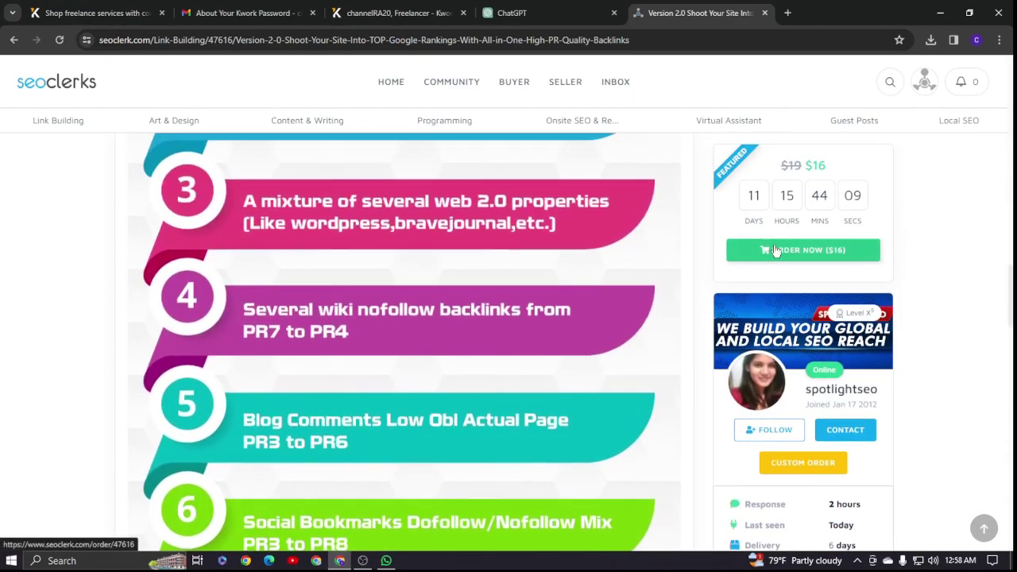
pyautogui.scroll(10, 575, 213)
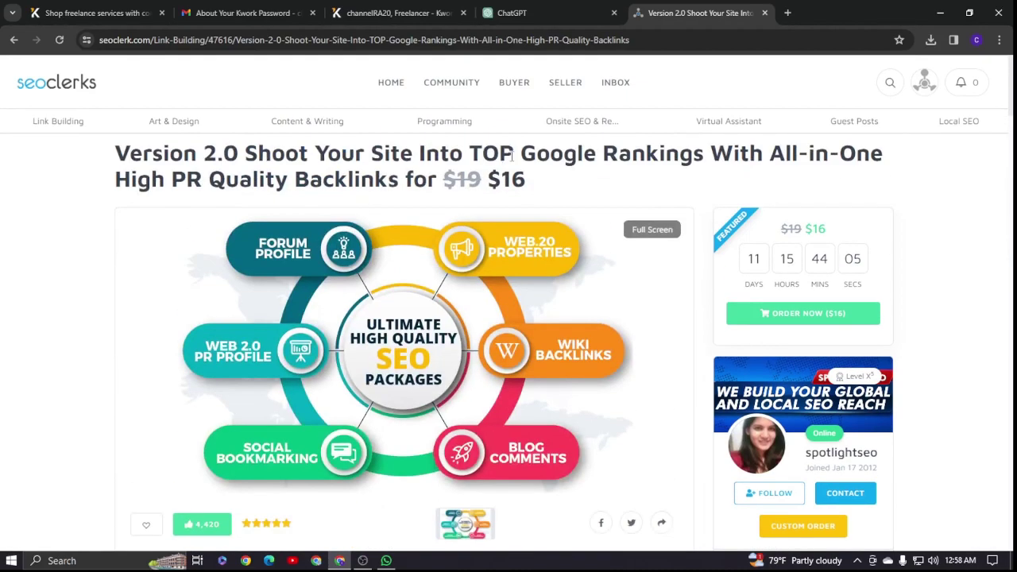
# - Back in Kwork, browse the Design category's subcategories such as Logo Design and Business Cards
pyautogui.click(374, 14)
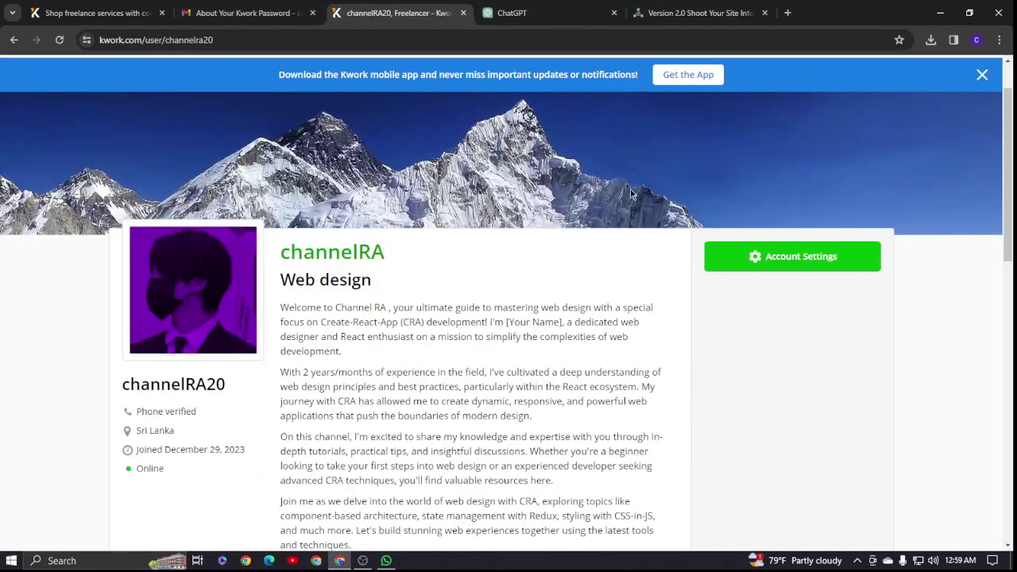
pyautogui.scroll(-3, 700, 208)
pyautogui.scroll(5, 597, 96)
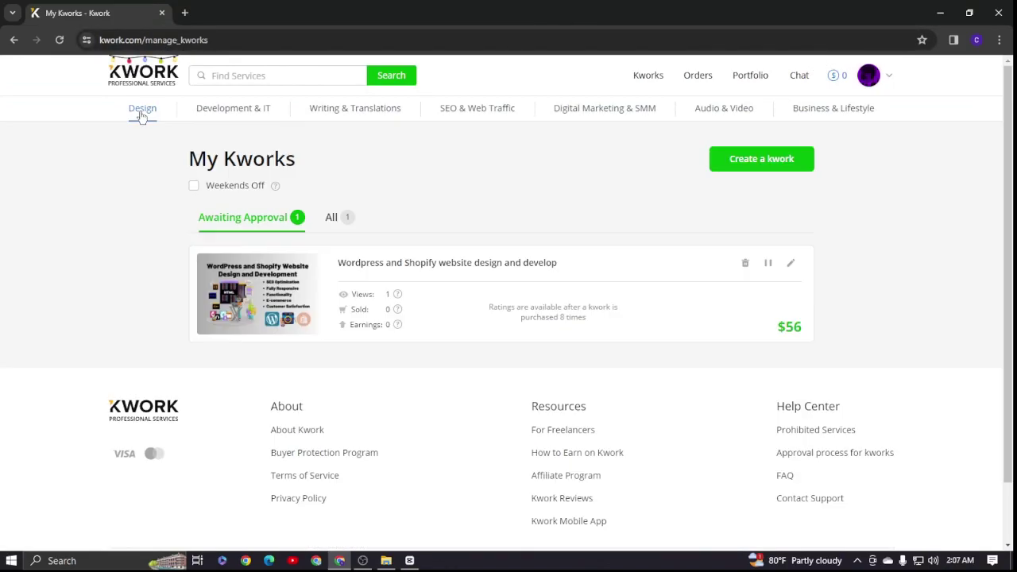
pyautogui.click(143, 108)
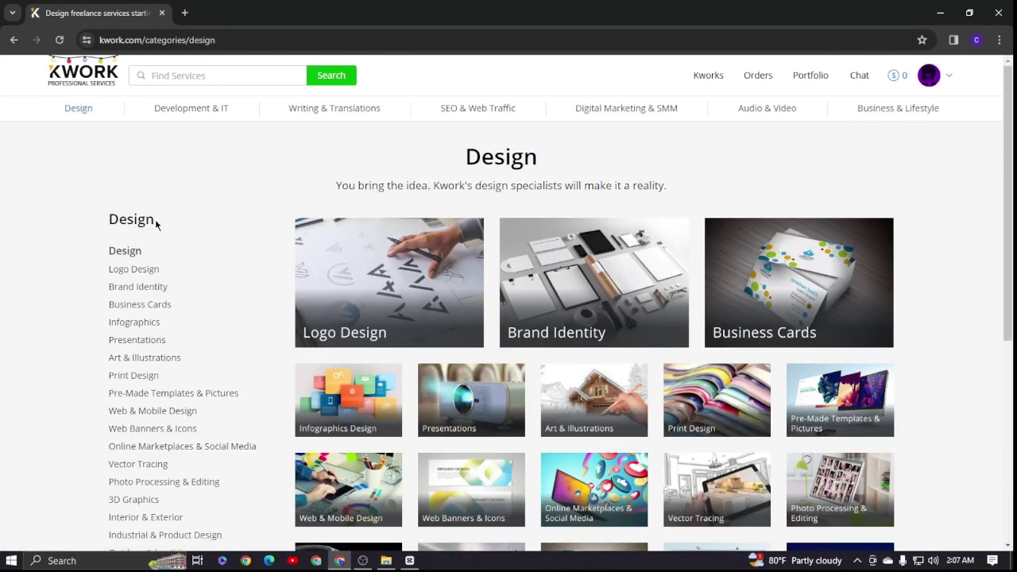
pyautogui.scroll(-1, 159, 225)
pyautogui.scroll(-1, 173, 189)
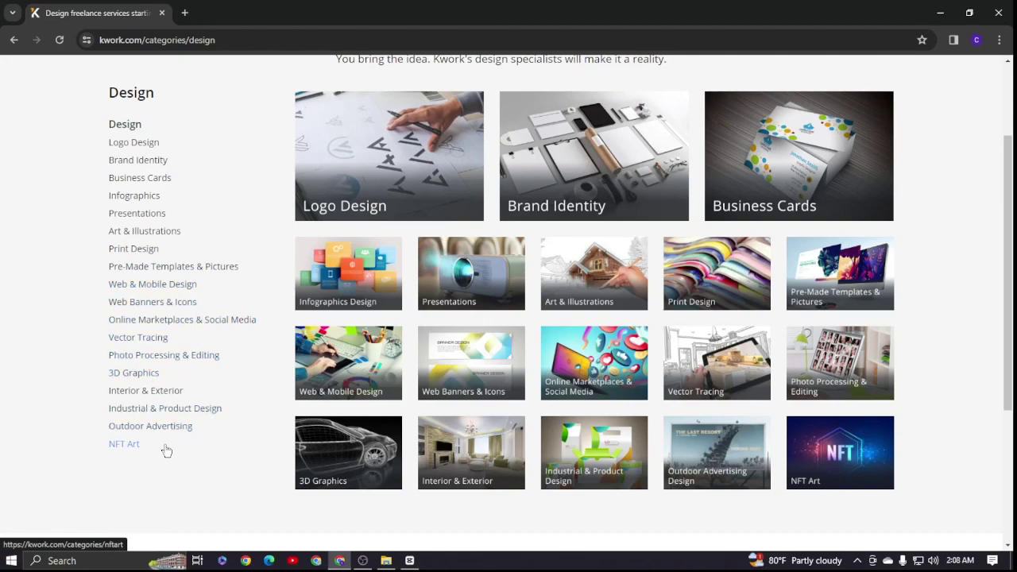
pyautogui.scroll(3, 243, 363)
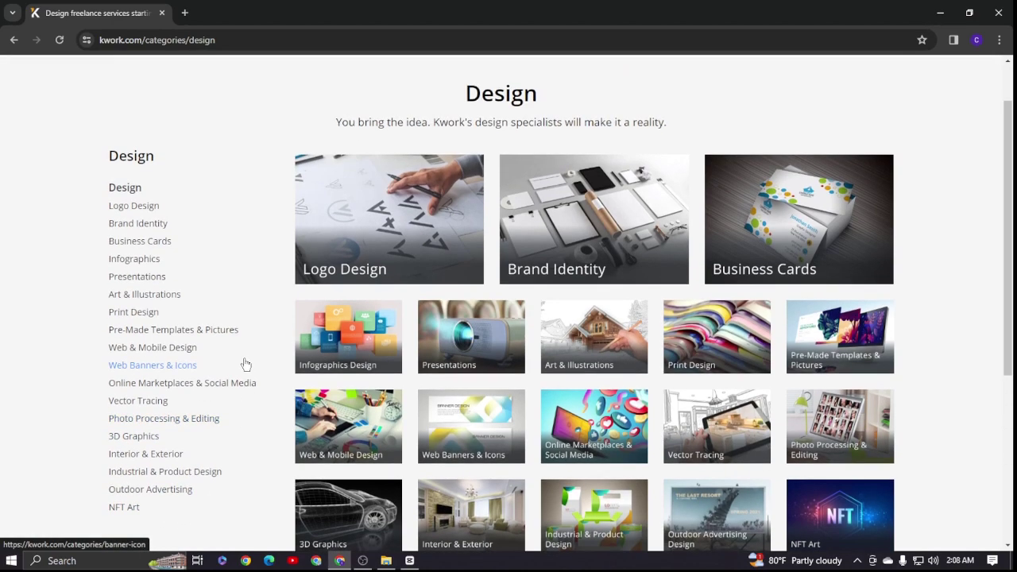
pyautogui.scroll(-3, 310, 341)
pyautogui.scroll(3, 216, 236)
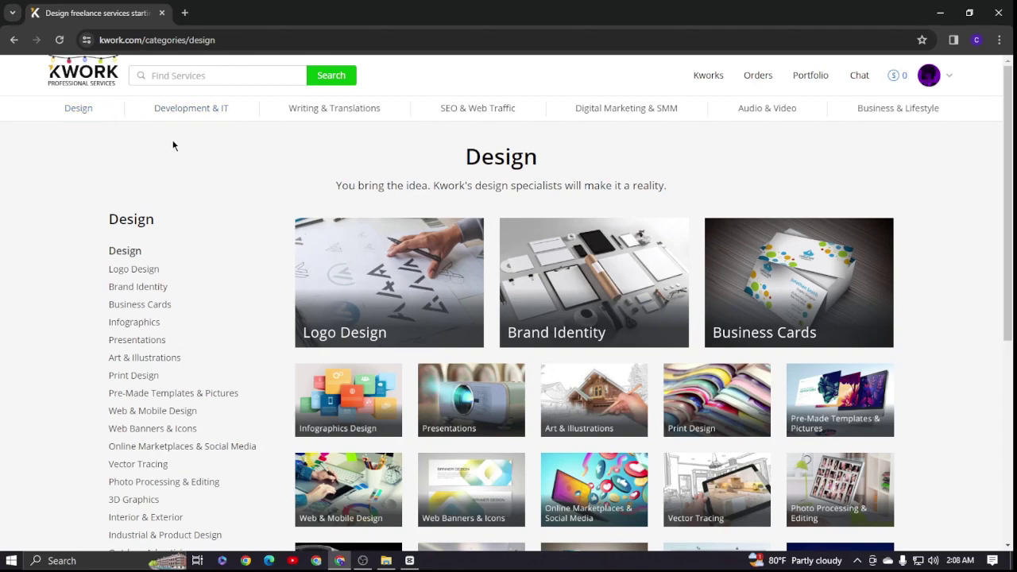
# - Browse the Development & IT category page
pyautogui.click(197, 120)
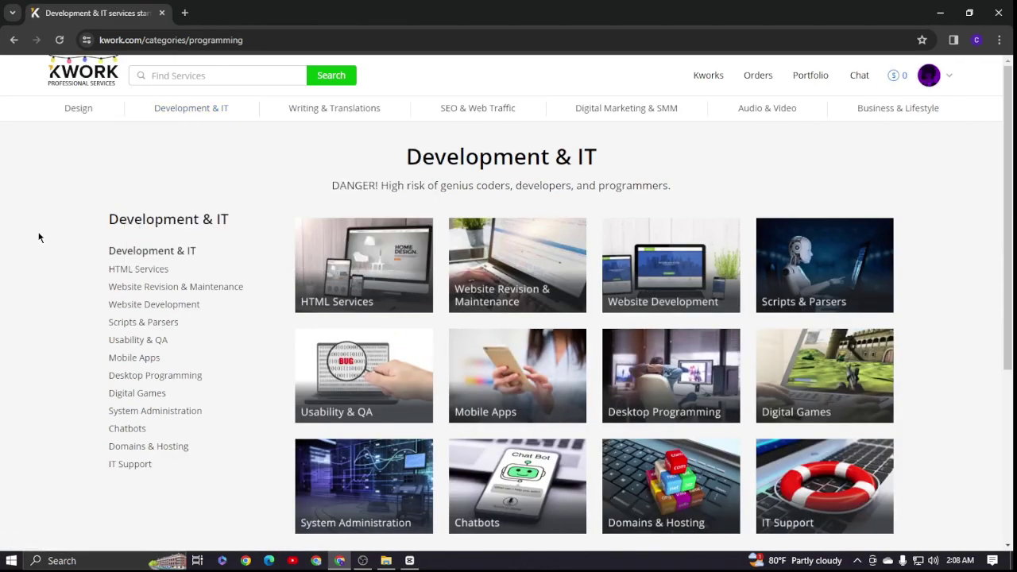
pyautogui.scroll(-2, 39, 238)
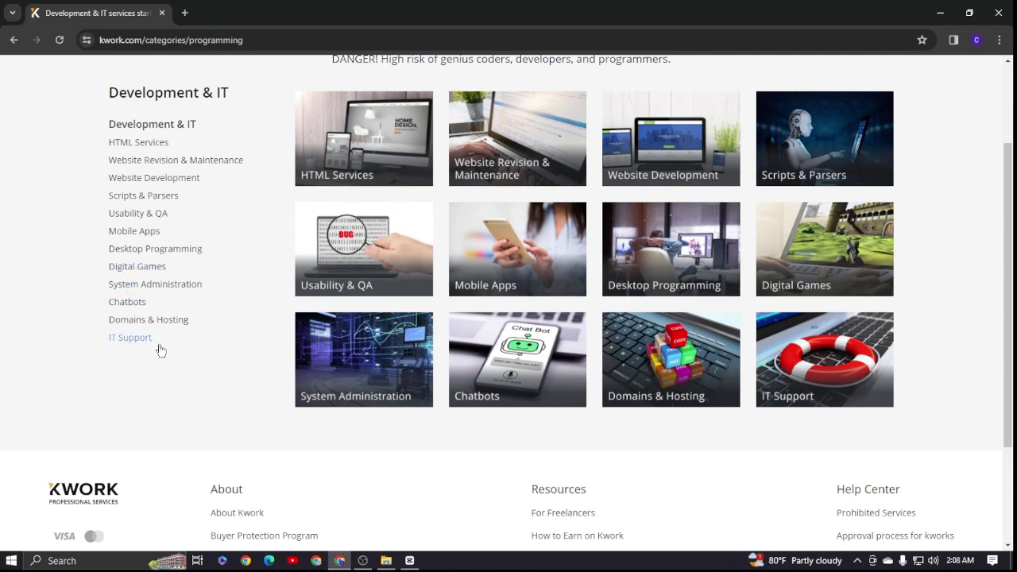
pyautogui.scroll(2, 189, 332)
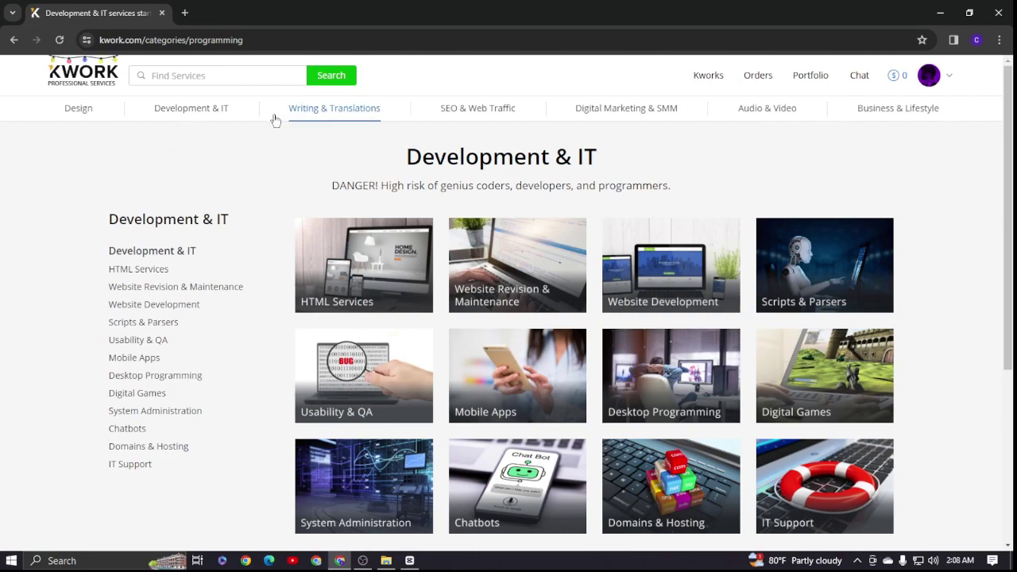
# - Bring up the Writing & Translations category with subcategories like Articles and Translations
pyautogui.moveTo(312, 109)
pyautogui.click(347, 111)
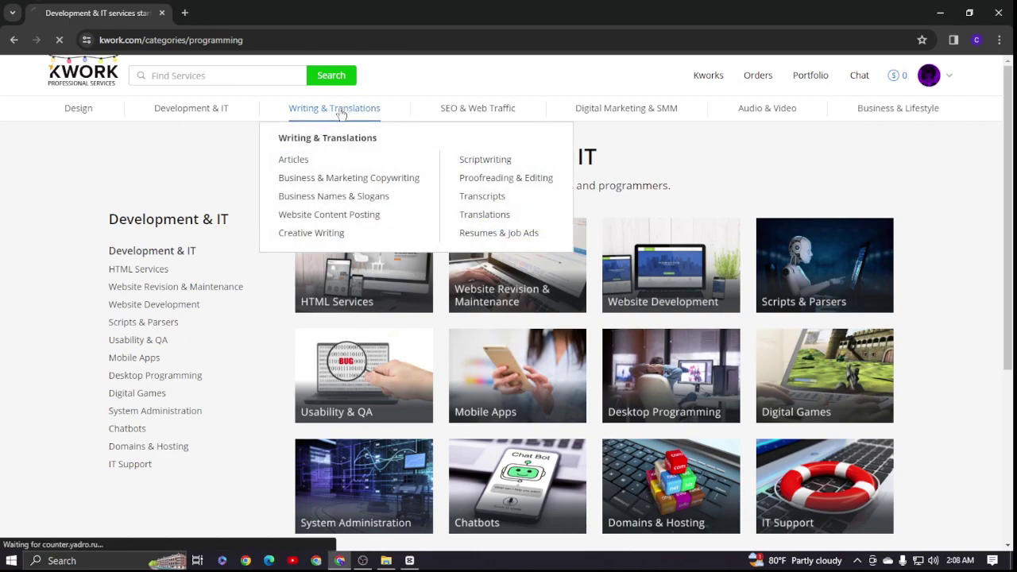
pyautogui.scroll(-1, 102, 188)
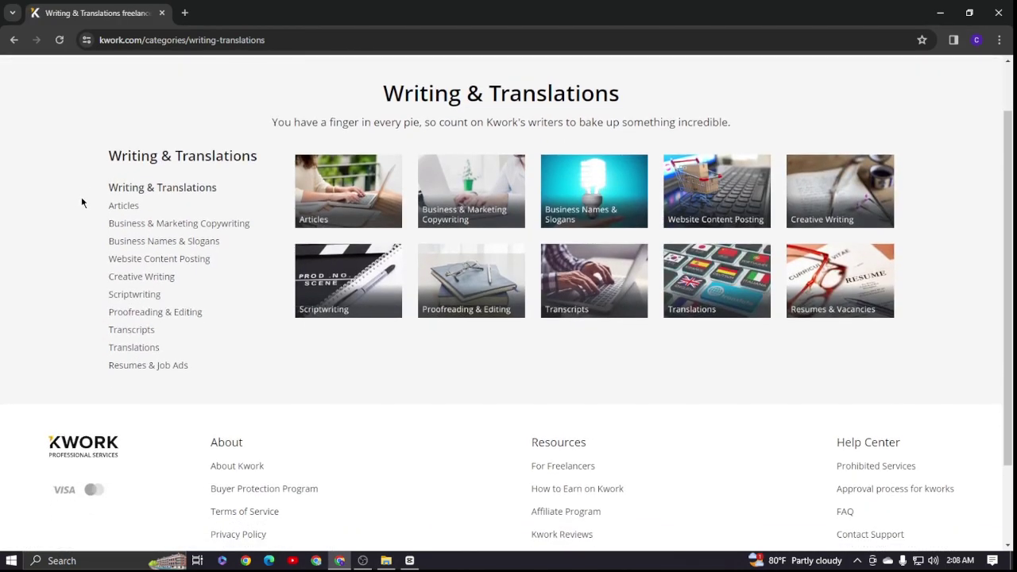